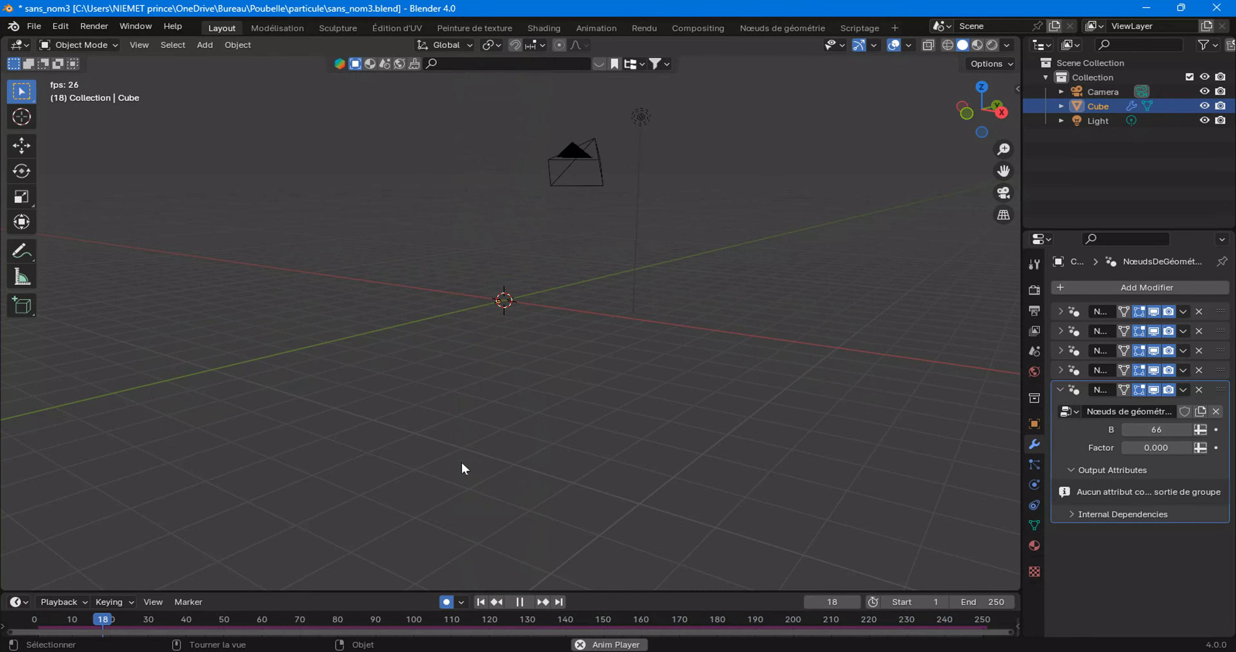
# Watch the particle animation while inspecting the fourth geometry nodes modifier's settings, and stop playback
pyautogui.click(1061, 370)
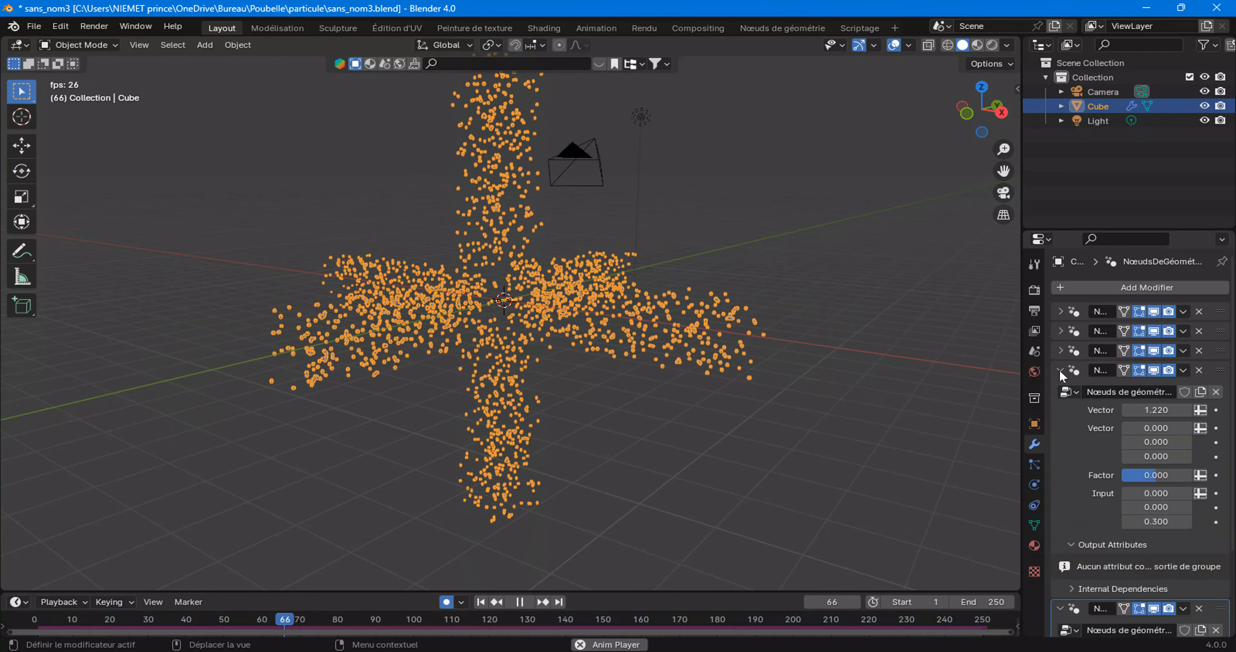
pyautogui.moveTo(372, 407); pyautogui.dragTo(515, 349, button='middle')
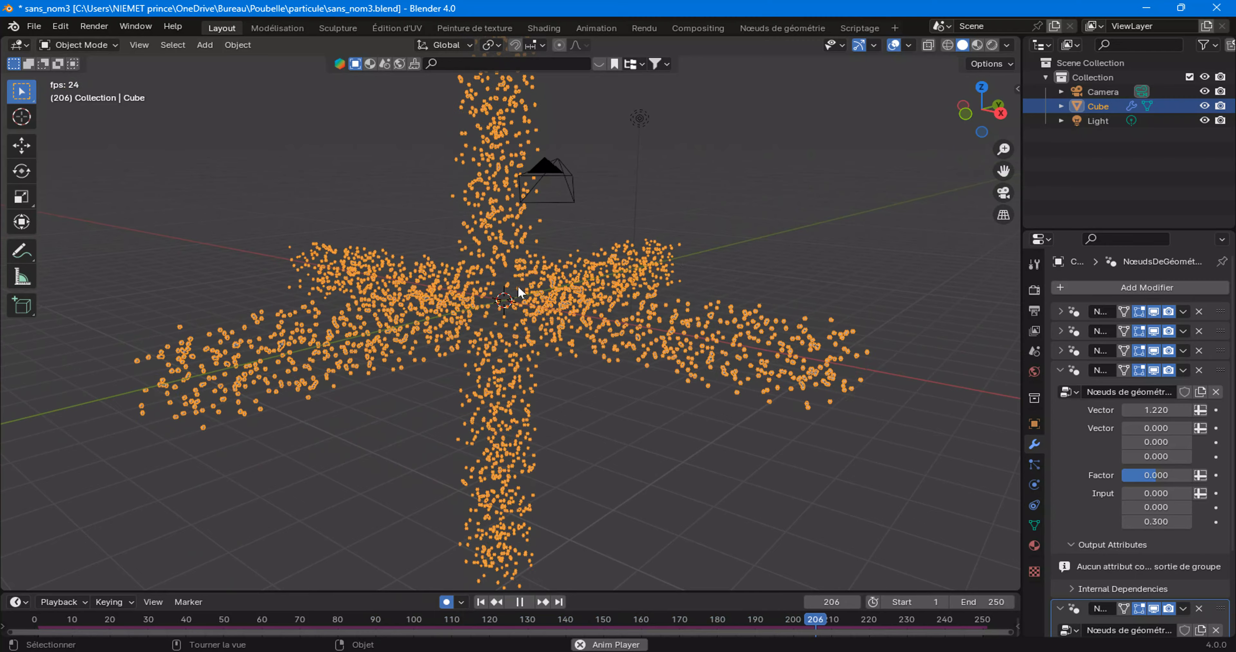
pyautogui.click(520, 601)
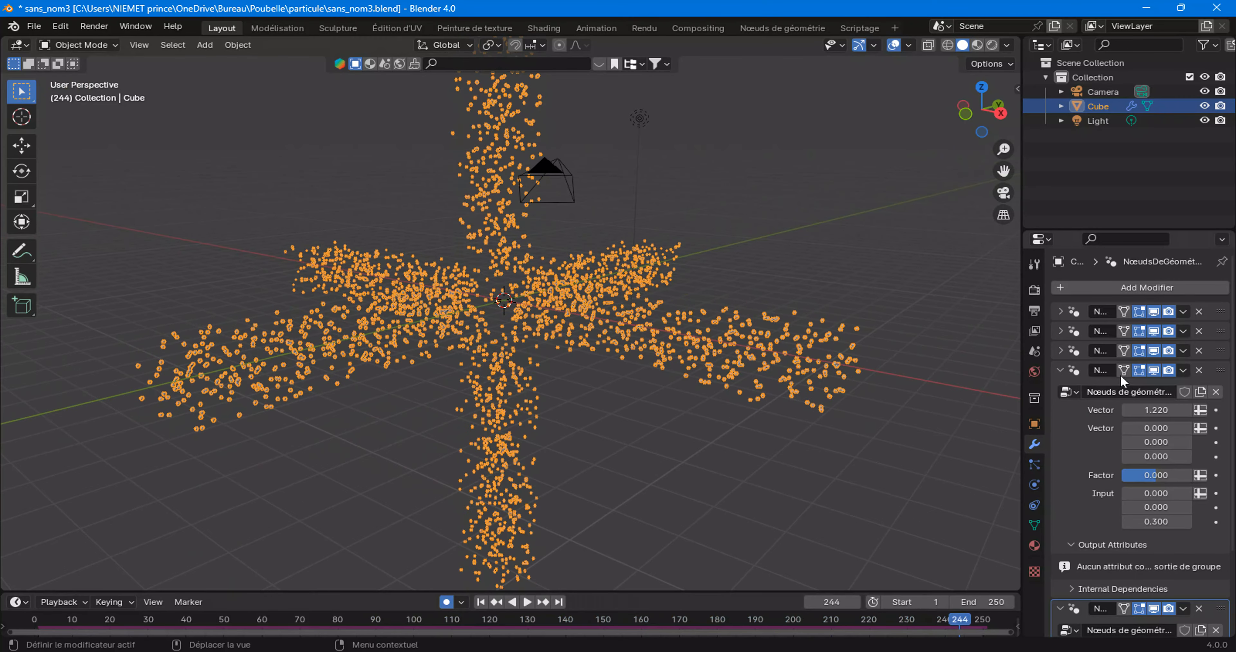
pyautogui.click(1222, 314)
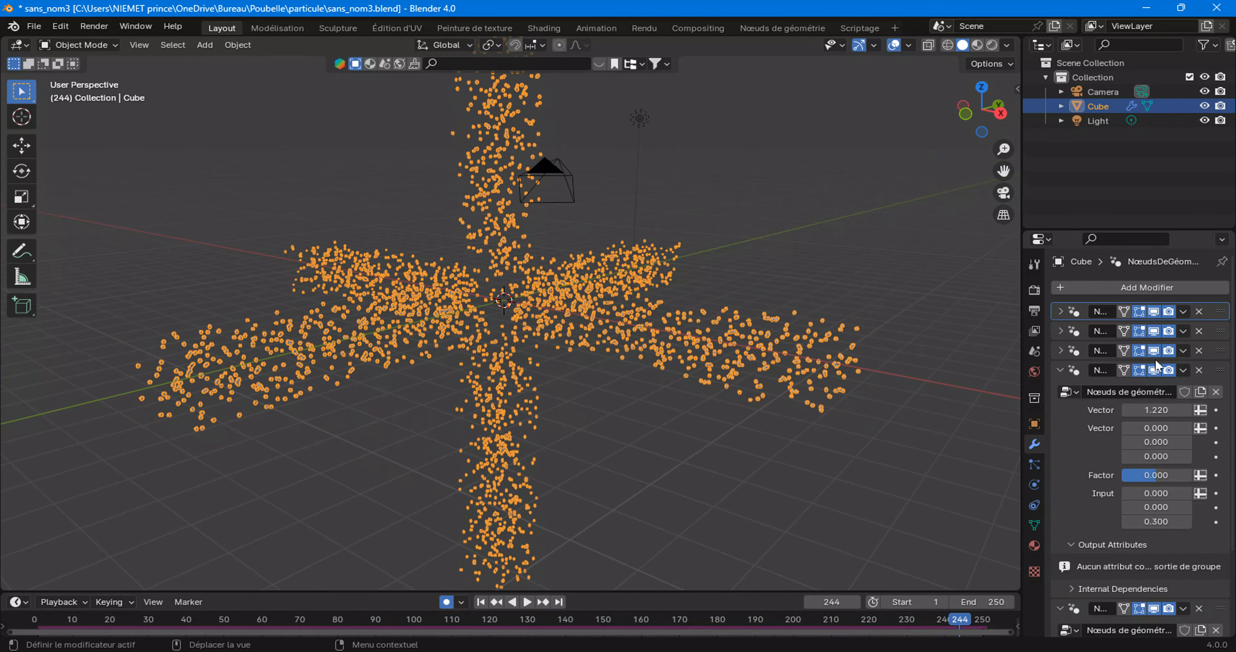
pyautogui.click(1060, 370)
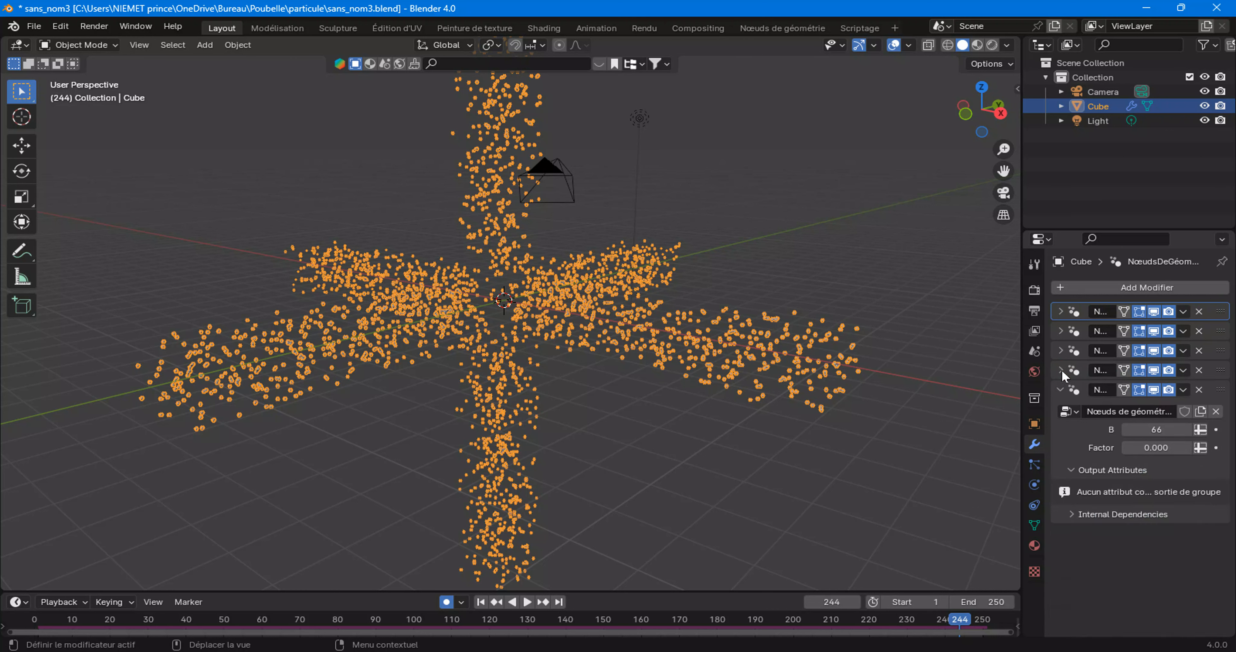
# Turn off viewport display of the cube's four lower geometry nodes modifiers to inspect the base cube, and turn it back on
pyautogui.click(1077, 389)
pyautogui.moveTo(1153, 350); pyautogui.dragTo(1156, 374)
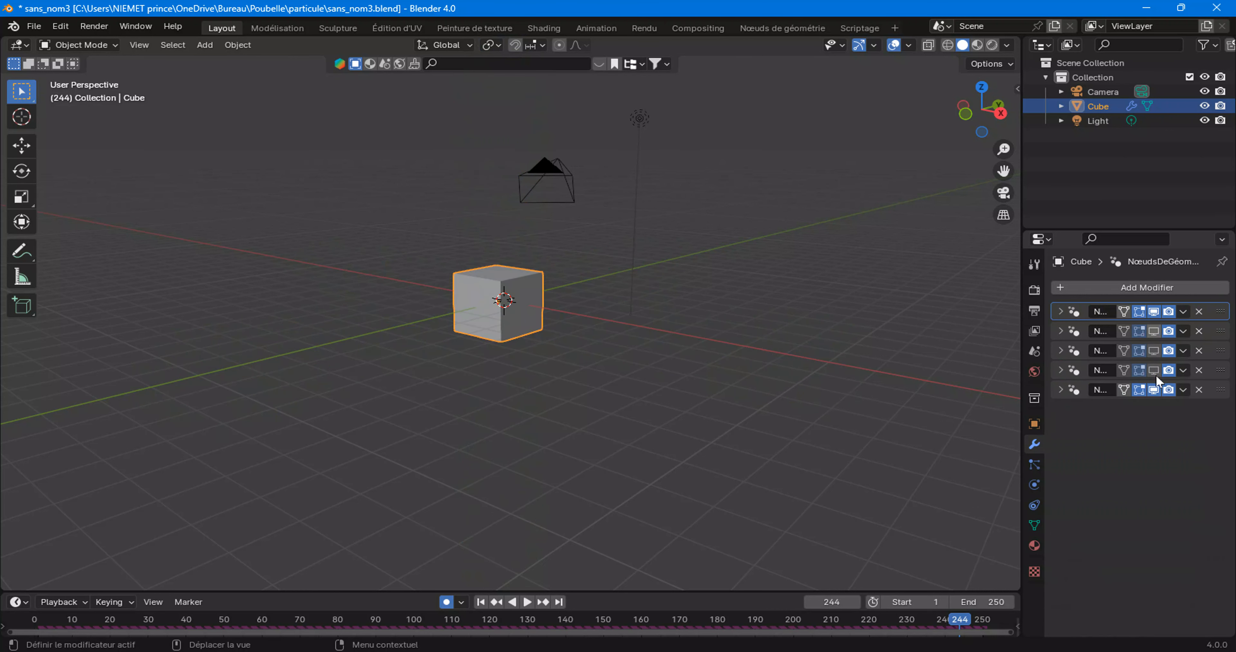
pyautogui.scroll(3, 530, 418)
pyautogui.moveTo(444, 334); pyautogui.dragTo(525, 324, button='middle')
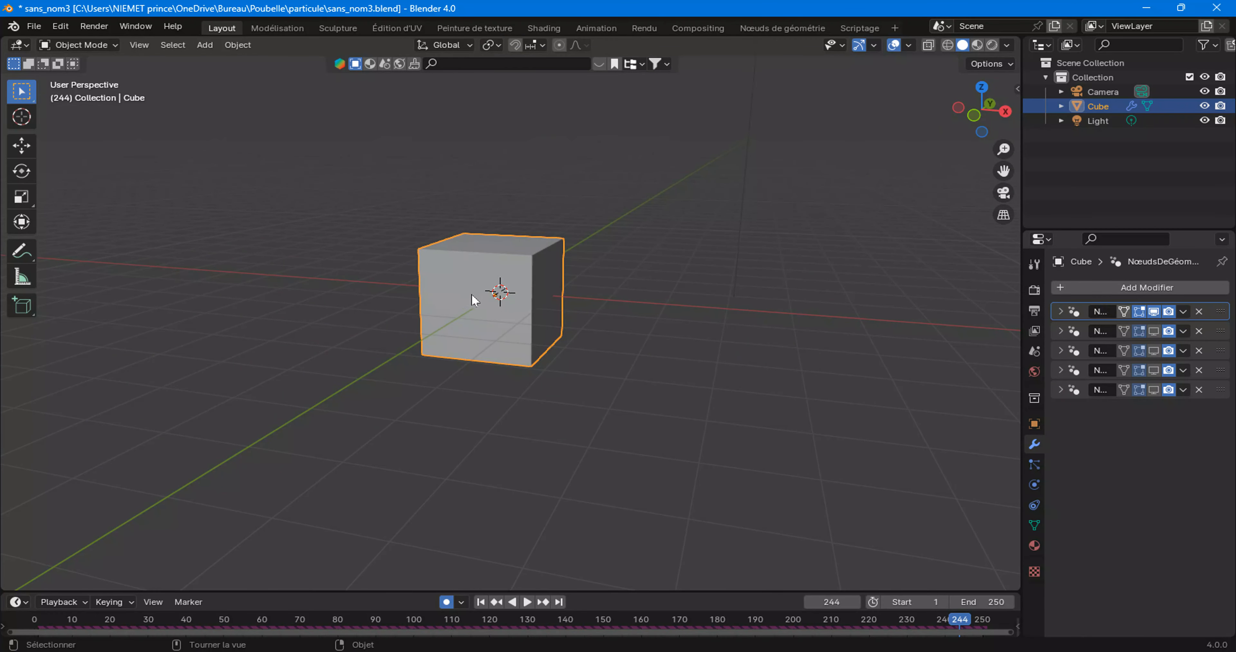
pyautogui.moveTo(479, 294); pyautogui.dragTo(451, 262, button='middle')
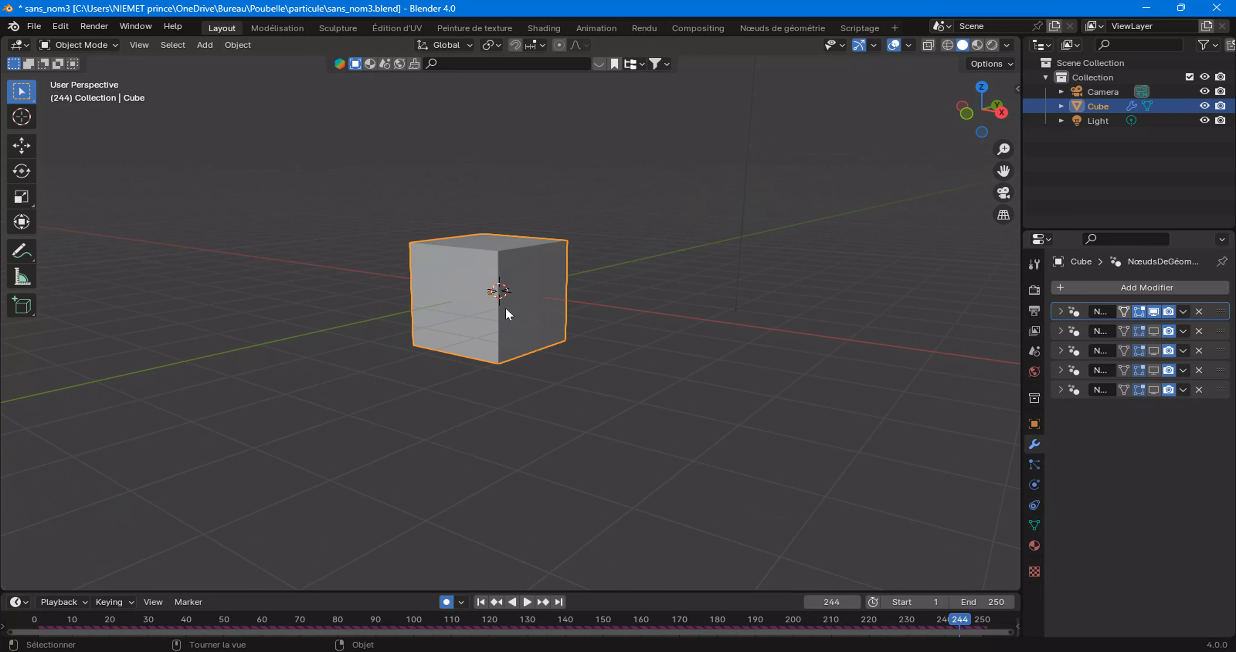
pyautogui.moveTo(1148, 330); pyautogui.dragTo(1153, 388)
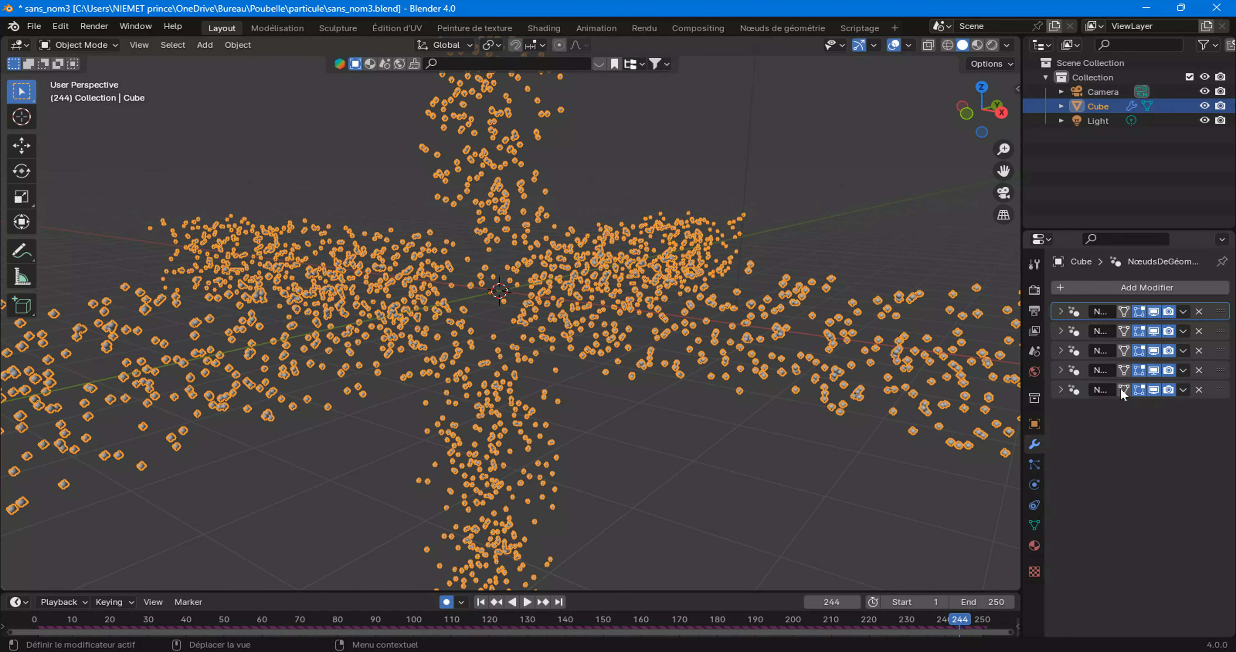
# Play the animation and set the fourth geometry nodes modifier's single Vector value to 0
pyautogui.click(1062, 391)
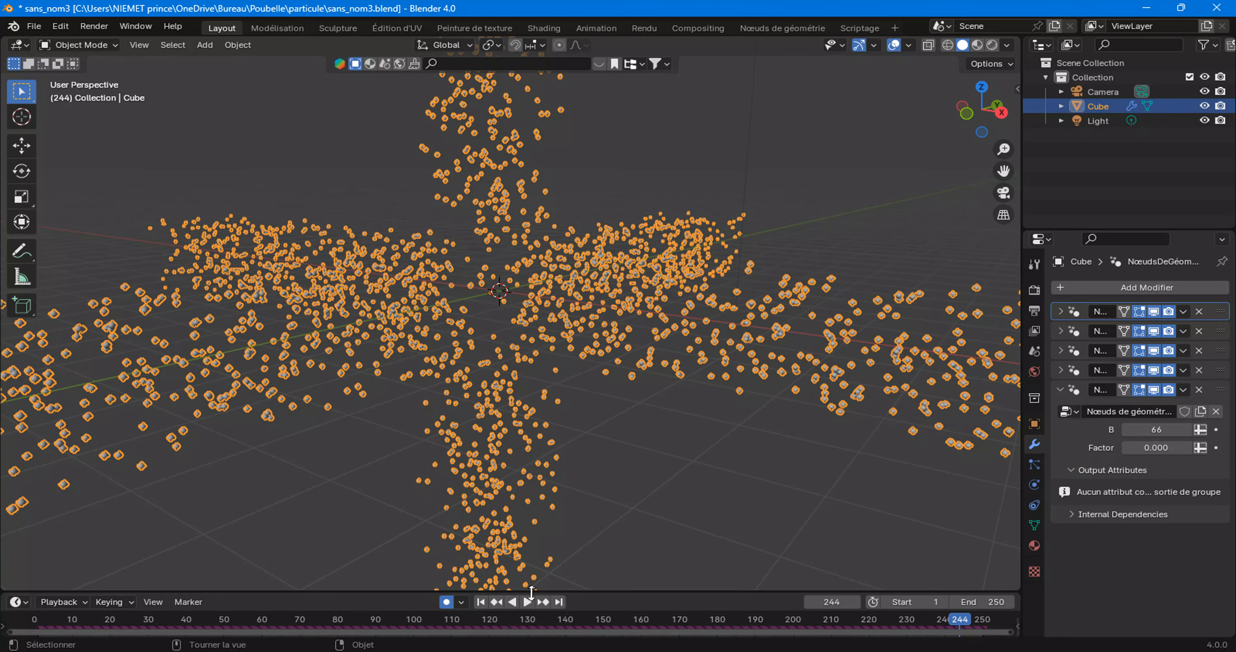
pyautogui.click(528, 600)
pyautogui.keyDown('ctrl'); pyautogui.click(1059, 370); pyautogui.keyUp('ctrl')
pyautogui.moveTo(1132, 410)
pyautogui.mouseDown()
pyautogui.moveTo(1082, 410)
pyautogui.moveTo(1151, 410)
pyautogui.mouseUp()
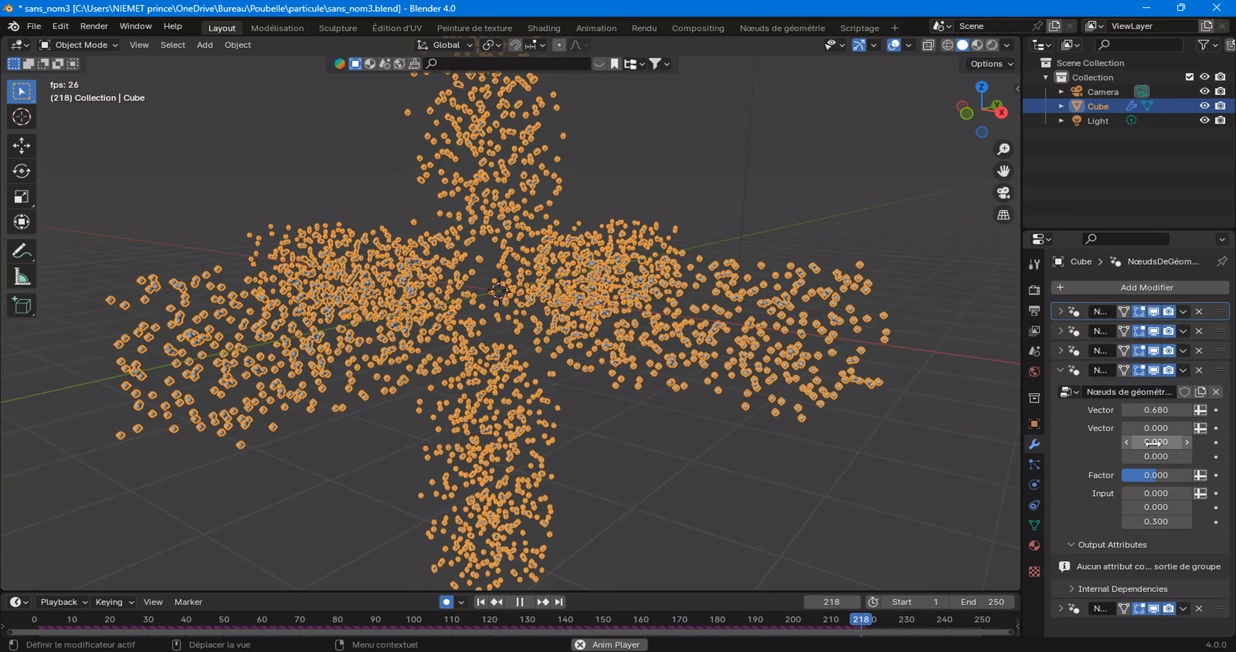
pyautogui.click(1154, 410)
pyautogui.write('0')
pyautogui.click(1077, 414)
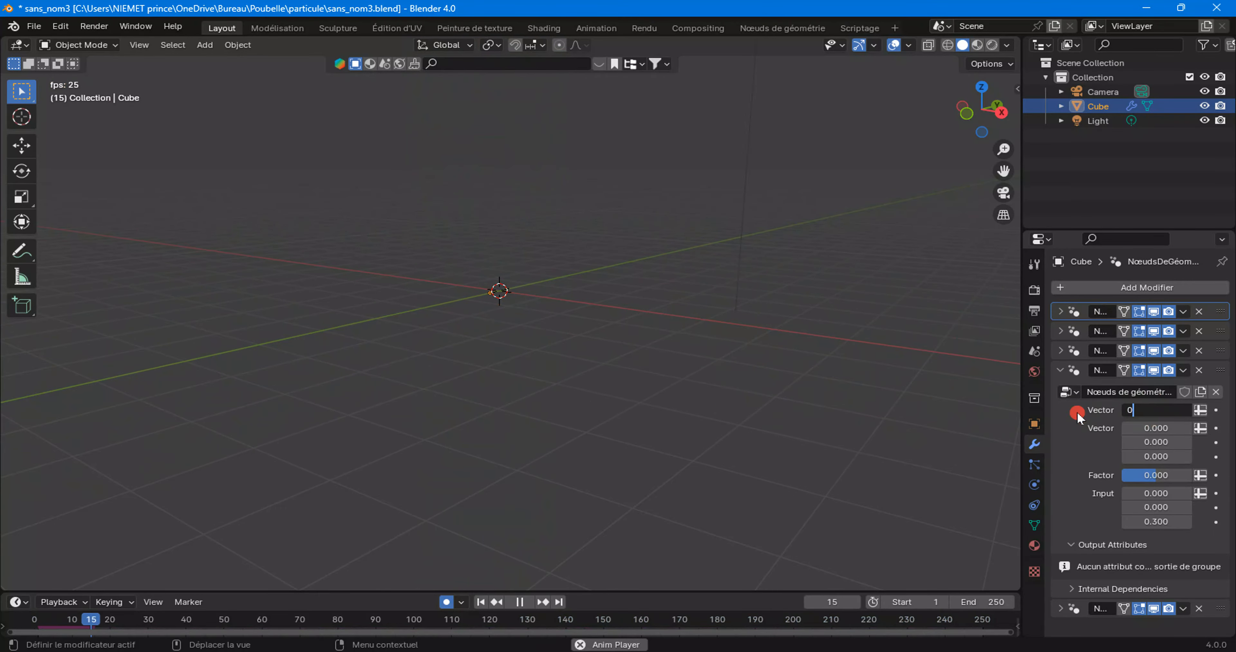
# Try a directional particle motion by setting the three-component Vector's third value to 0.350 and its second to -0.330
pyautogui.moveTo(1146, 449); pyautogui.dragTo(1166, 456)
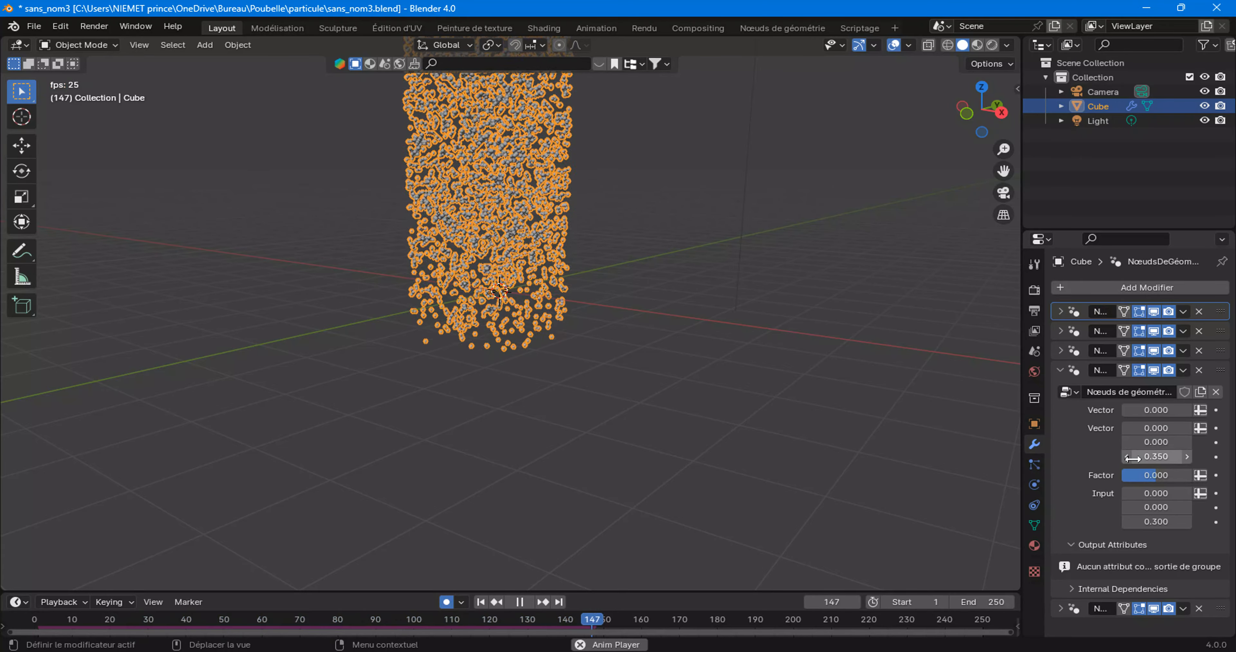
pyautogui.moveTo(1144, 441); pyautogui.dragTo(1107, 442)
pyautogui.moveTo(777, 403); pyautogui.dragTo(712, 413, button='middle')
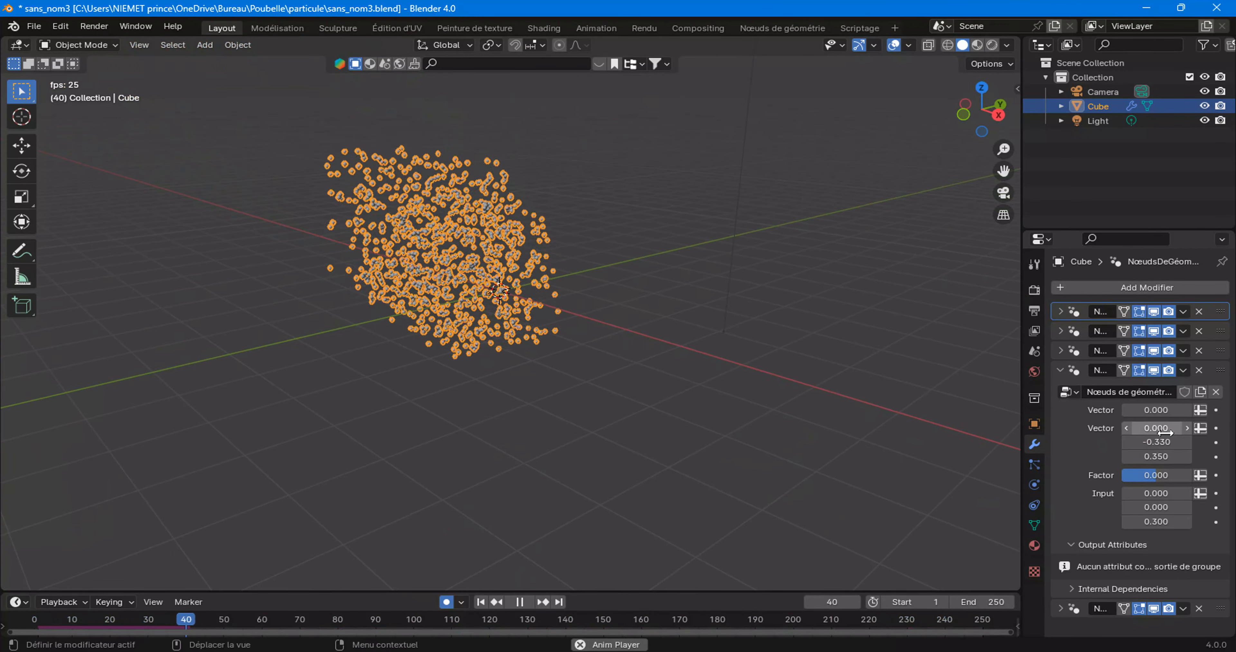
# Set the second and third components of the fourth modifier's three-component Vector to 0
pyautogui.click(1135, 441)
pyautogui.write('0')
pyautogui.press('Return')
pyautogui.click(1133, 456)
pyautogui.write('0')
pyautogui.press('Return')
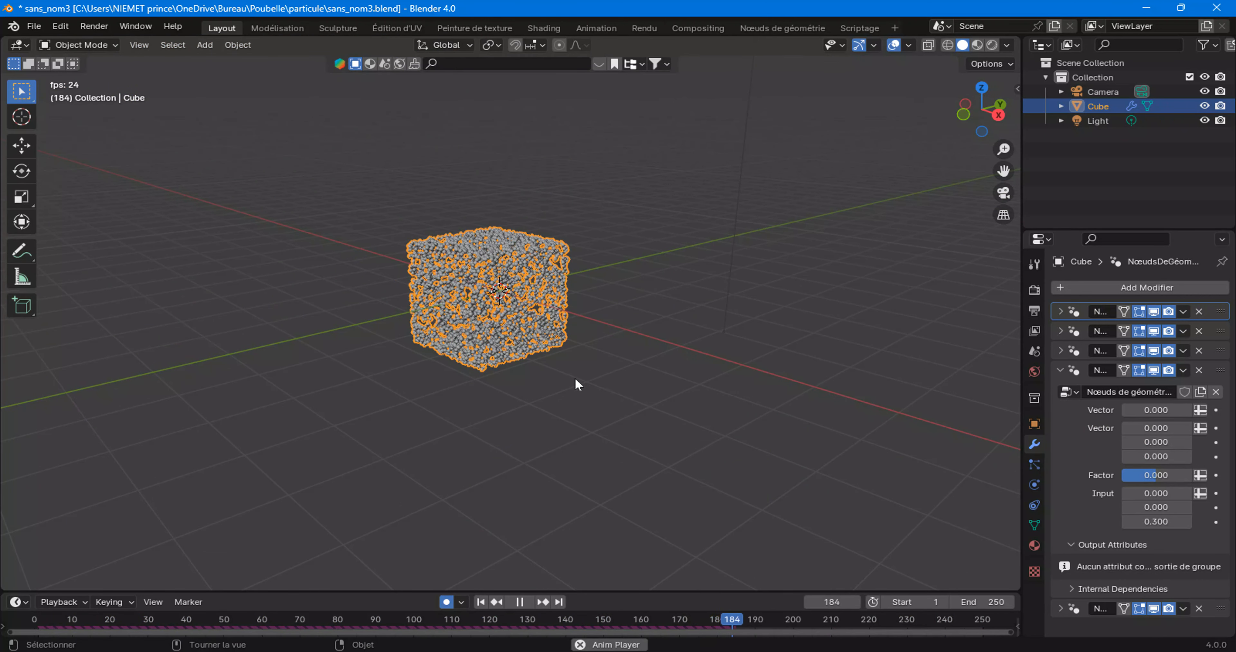
# Stop the playback and examine the particles distributed over the cube up close
pyautogui.click(515, 602)
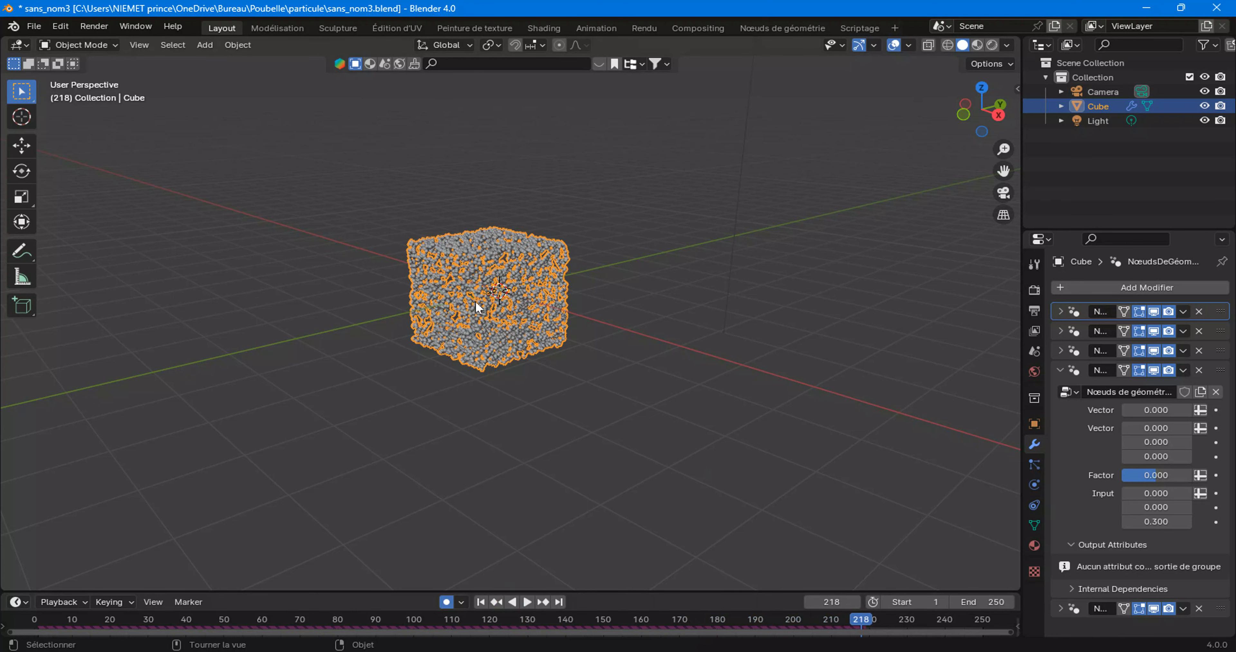
pyautogui.moveTo(523, 303); pyautogui.dragTo(478, 302, button='middle')
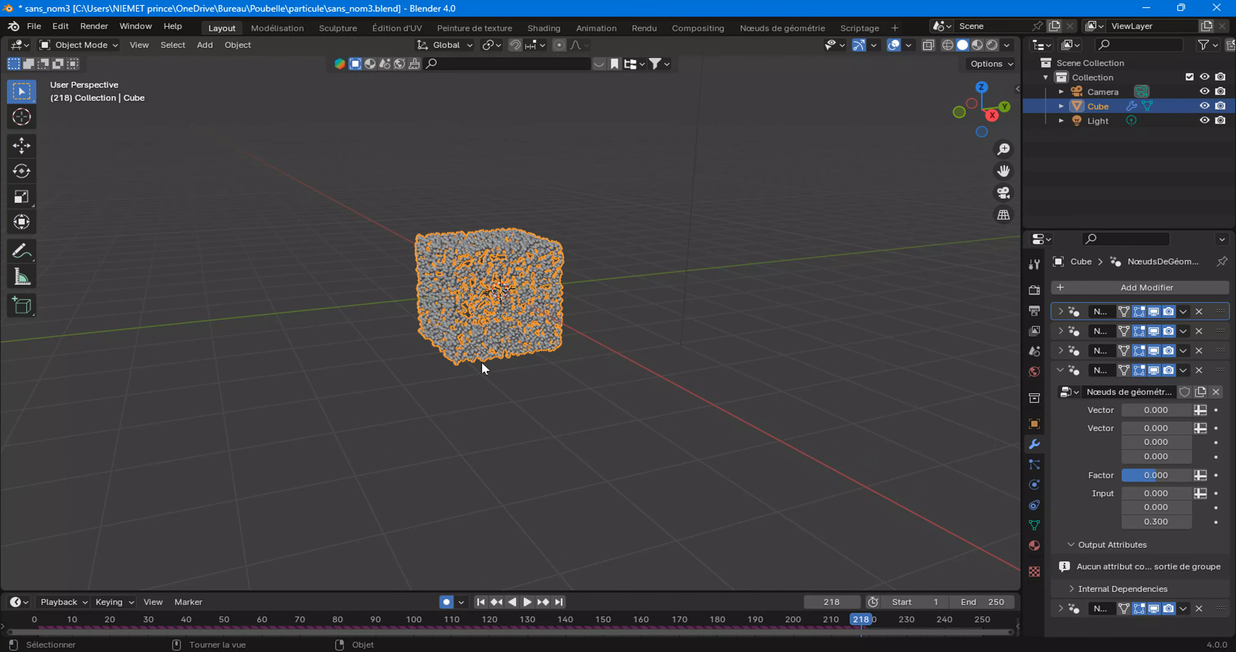
pyautogui.scroll(3, 484, 363)
pyautogui.moveTo(503, 367); pyautogui.dragTo(560, 368, button='middle')
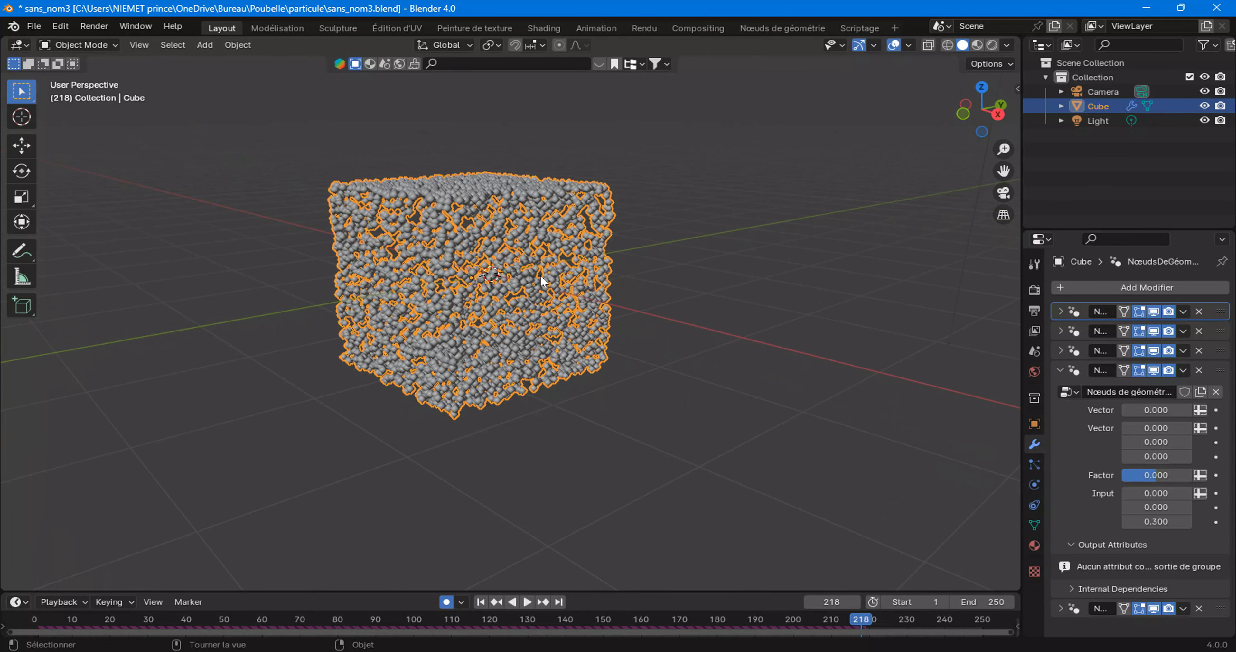
pyautogui.scroll(-3, 535, 276)
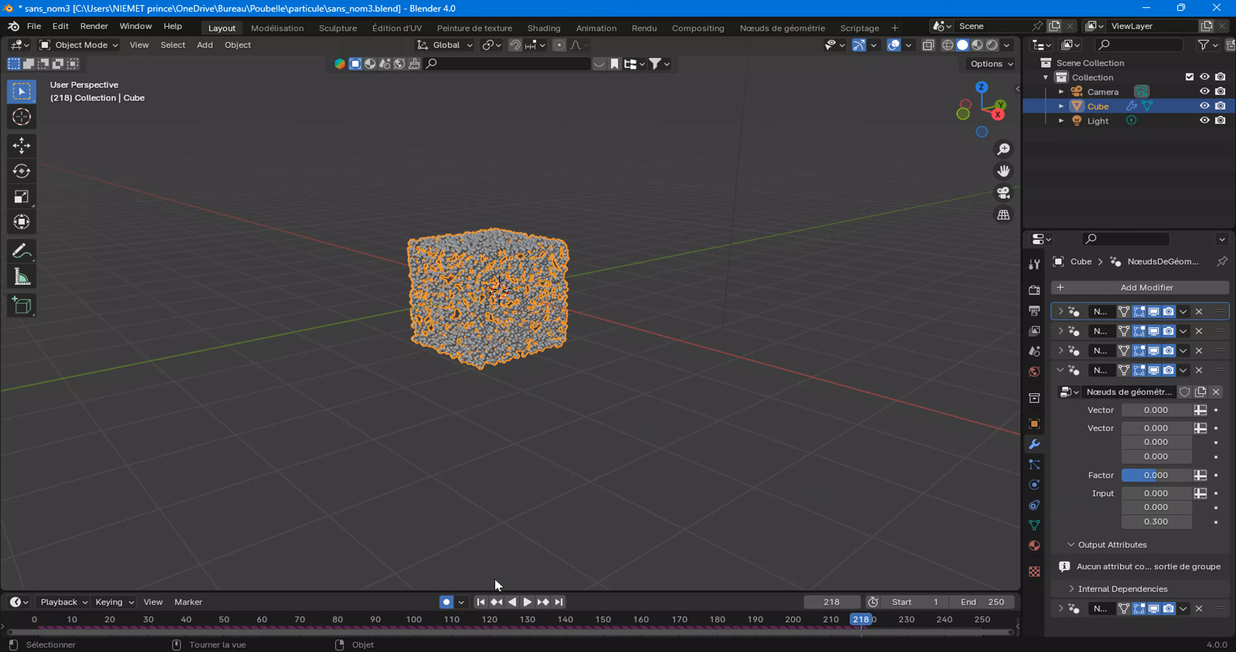
# Set the fourth modifier's third Input value to 0.370 and its Factor to 0.473 during playback, stop, and return to frame 1
pyautogui.click(526, 602)
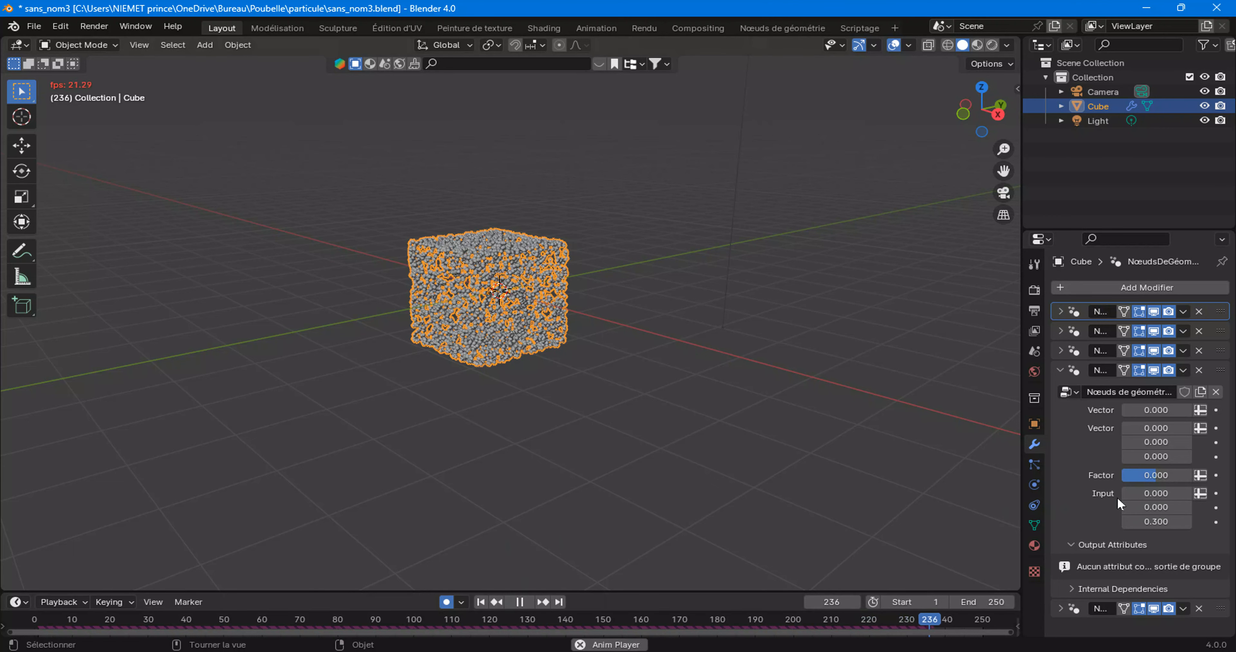
pyautogui.moveTo(1157, 524); pyautogui.dragTo(1163, 524)
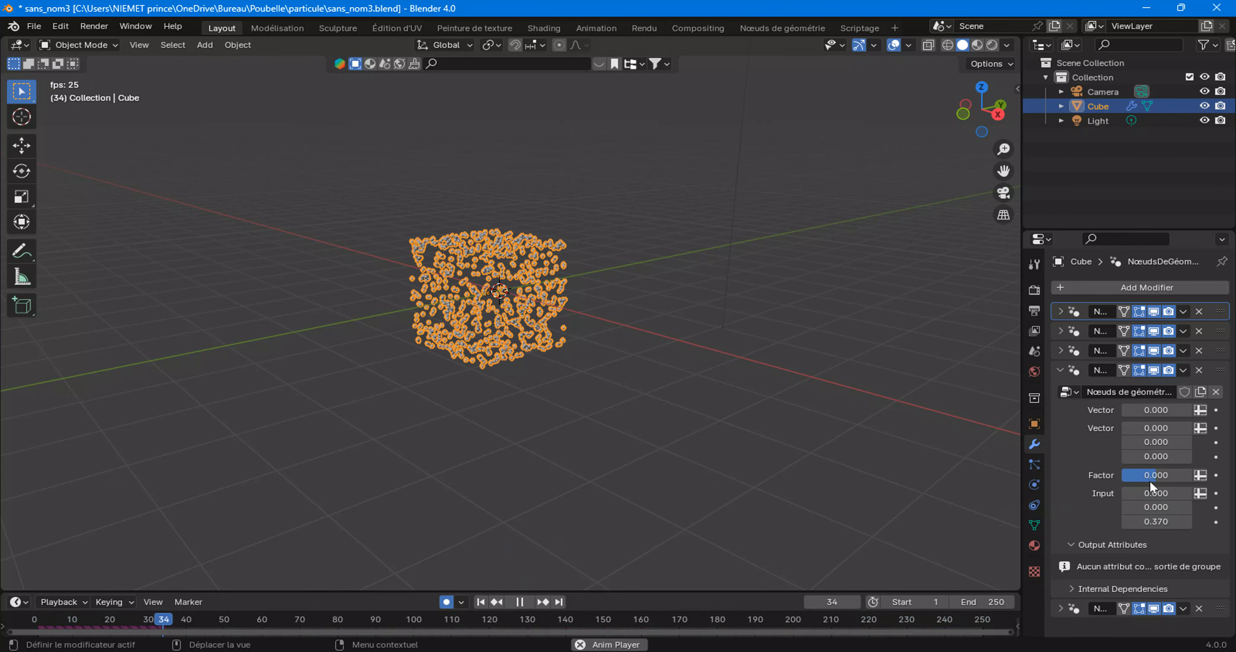
pyautogui.moveTo(1147, 474); pyautogui.dragTo(1194, 474)
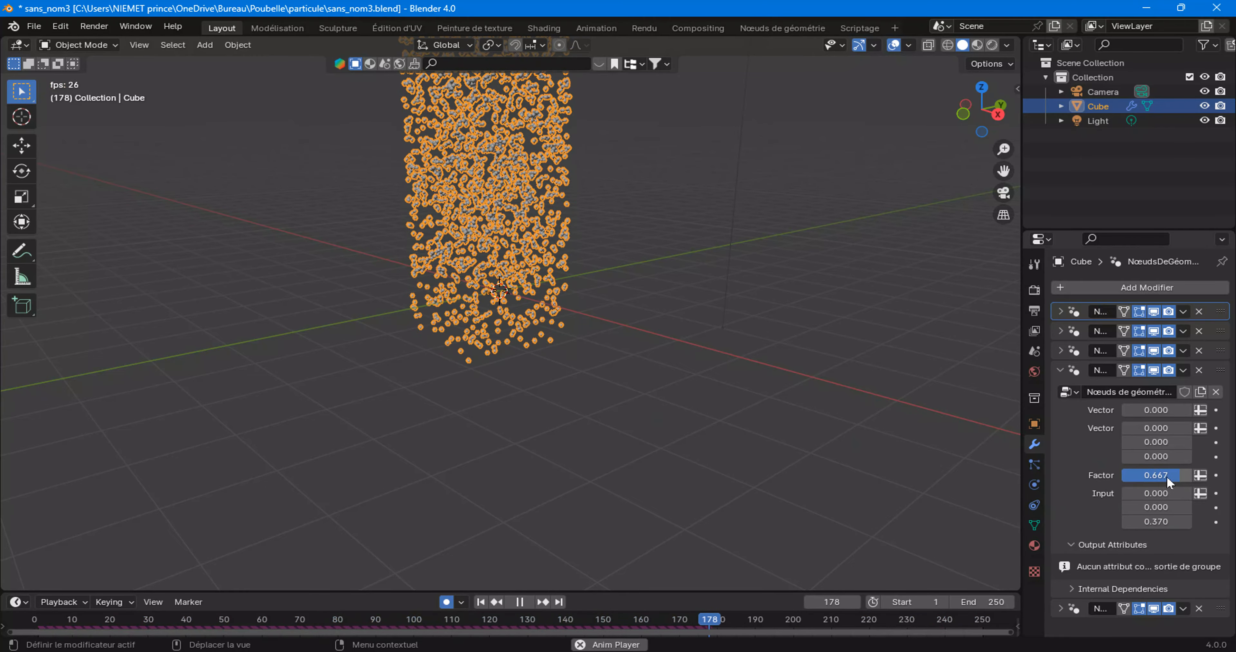
pyautogui.moveTo(1166, 474)
pyautogui.mouseDown()
pyautogui.moveTo(1087, 475)
pyautogui.moveTo(1172, 474)
pyautogui.mouseUp()
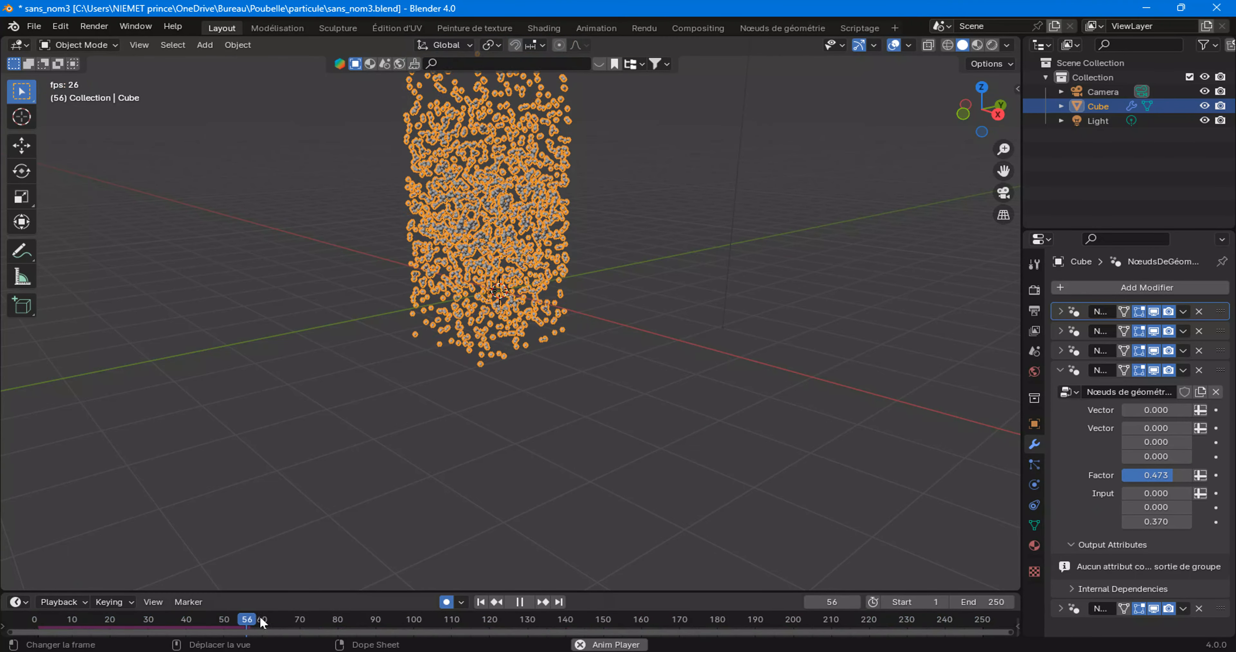
pyautogui.click(519, 602)
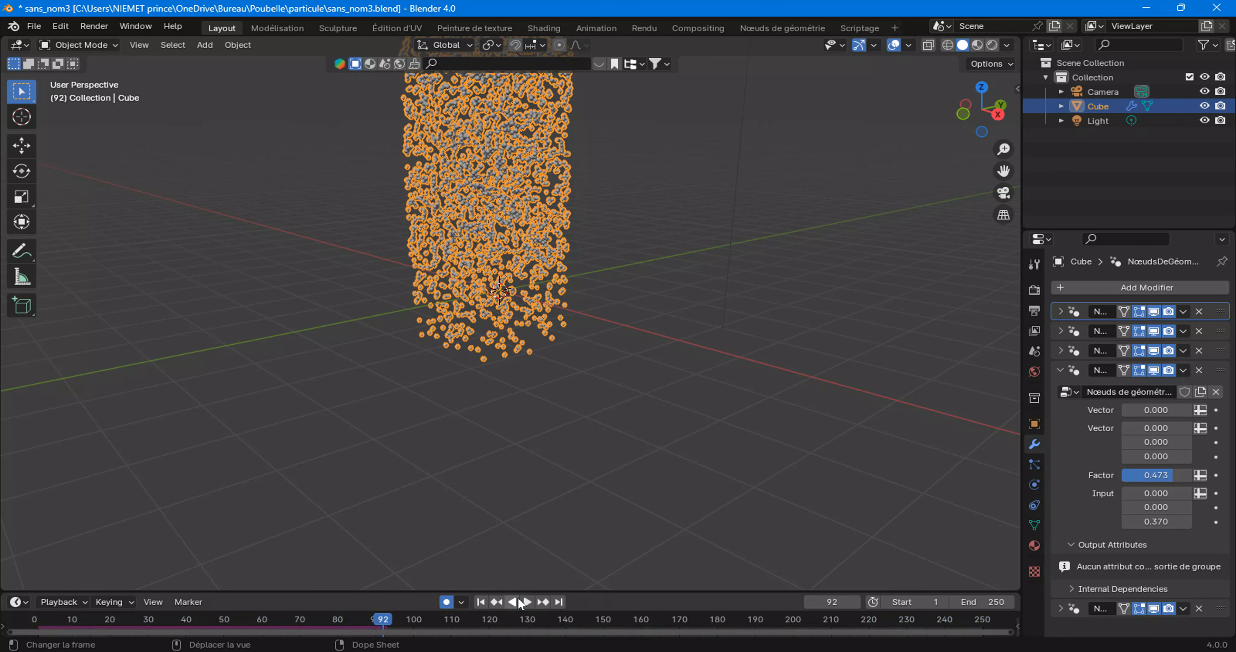
pyautogui.click(480, 602)
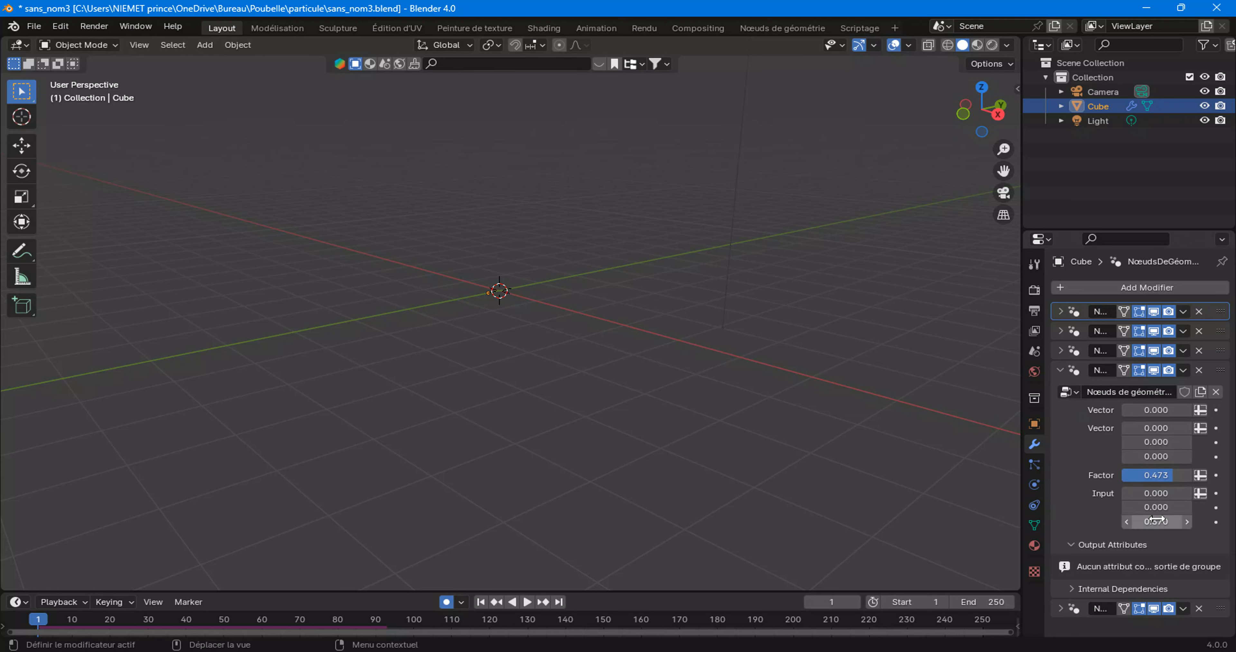
# Open the recent file sans_nom2.blend, saving the changes to the current file
pyautogui.click(33, 26)
pyautogui.moveTo(55, 72)
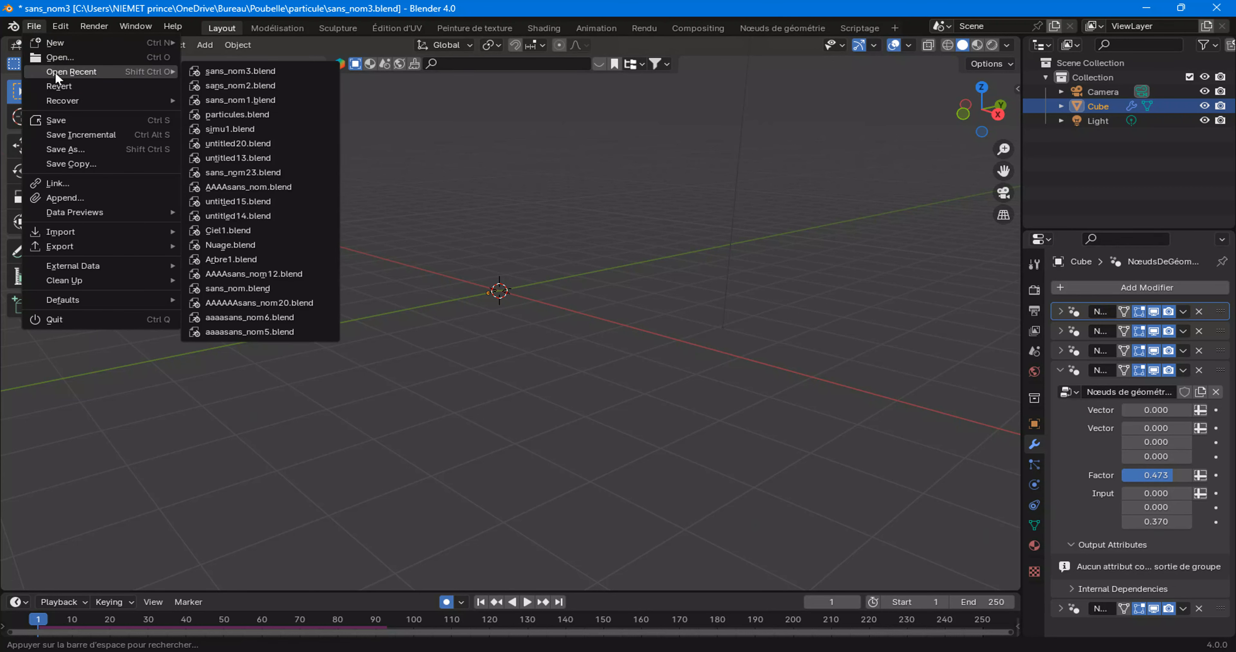
pyautogui.click(241, 86)
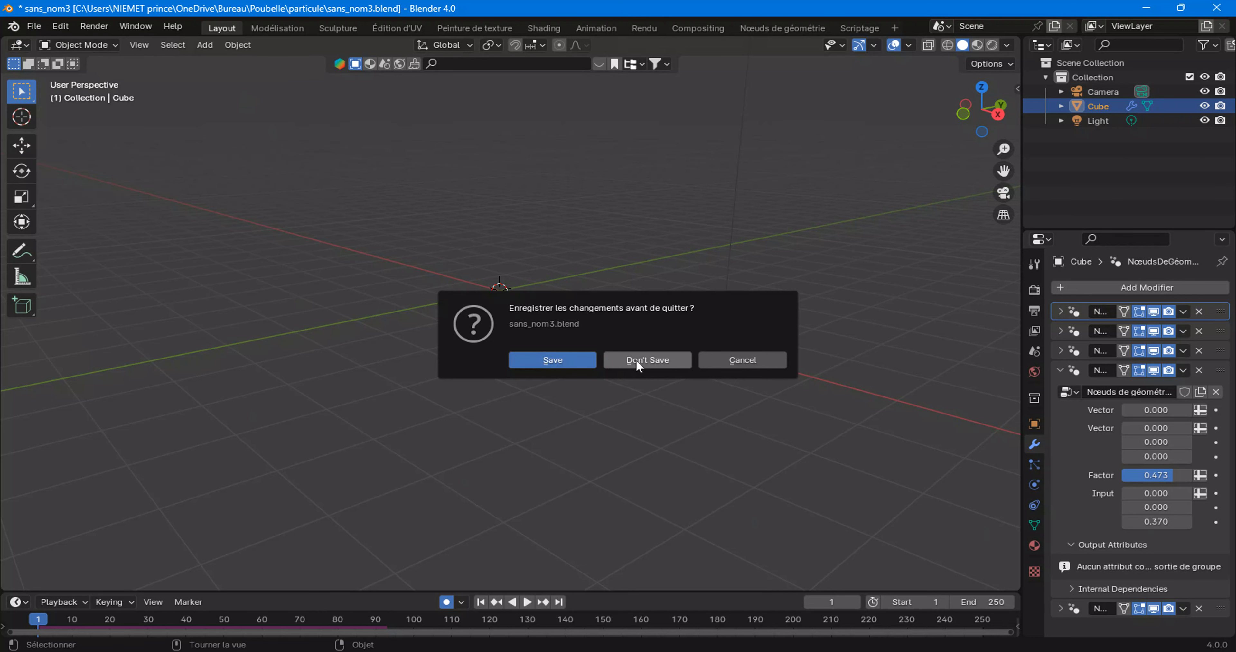
pyautogui.click(571, 358)
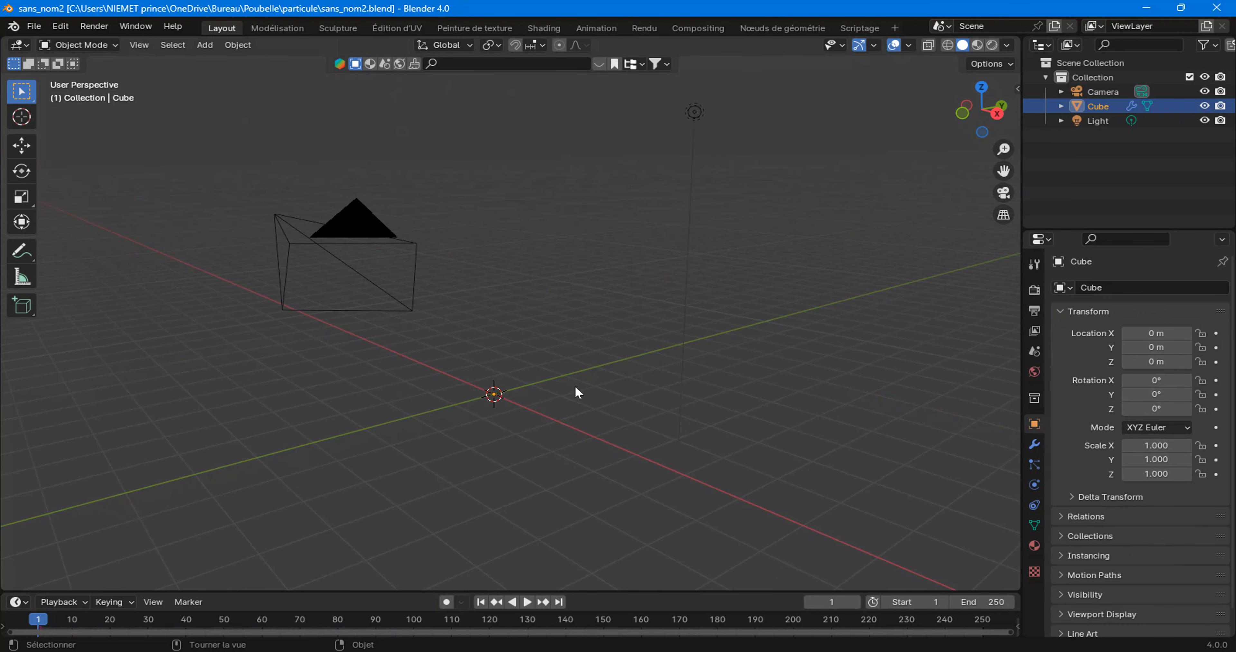
# Play the animation and inspect the settings of the cube's fifth and fourth geometry nodes modifiers
pyautogui.click(527, 602)
pyautogui.click(1033, 445)
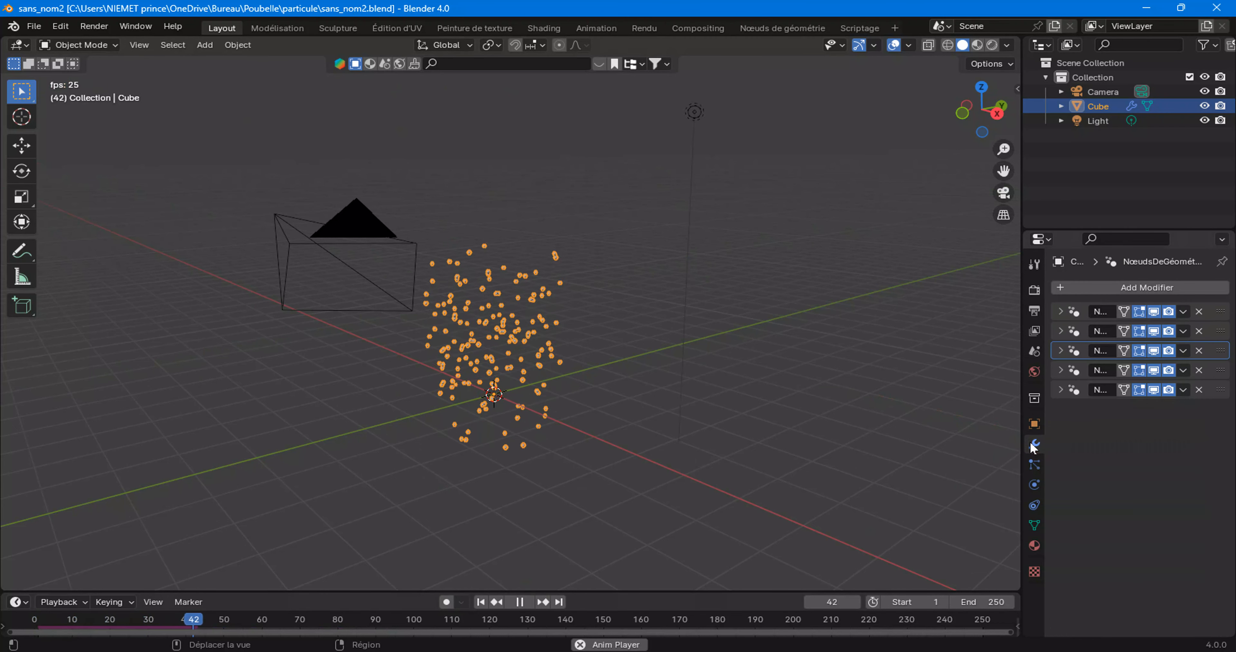
pyautogui.click(1060, 390)
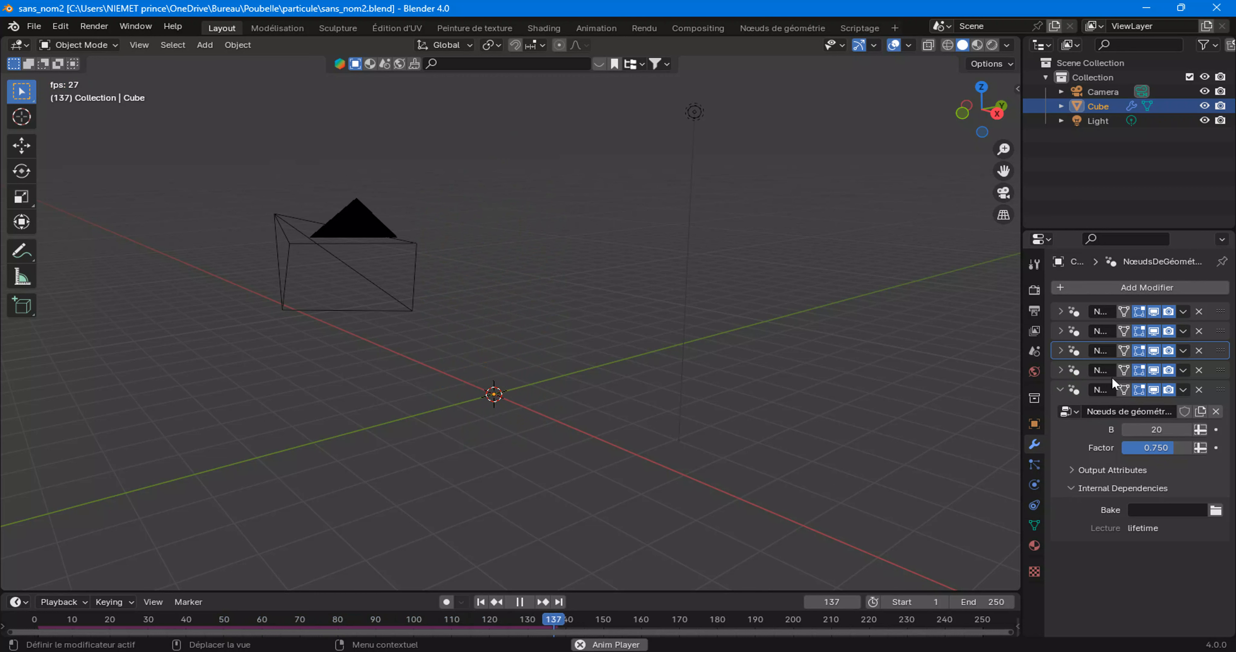
pyautogui.click(1060, 390)
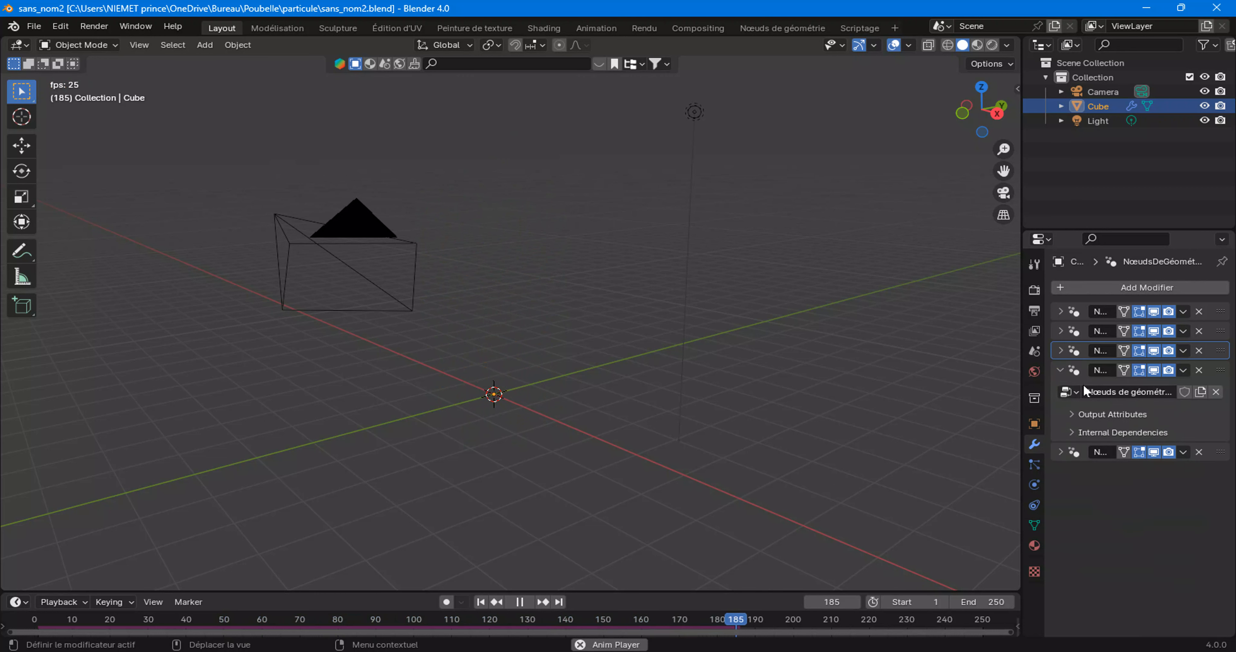
pyautogui.click(1060, 369)
# Set the third geometry nodes modifier's second B value to 250 and restart the animation from the first frame
pyautogui.click(1060, 352)
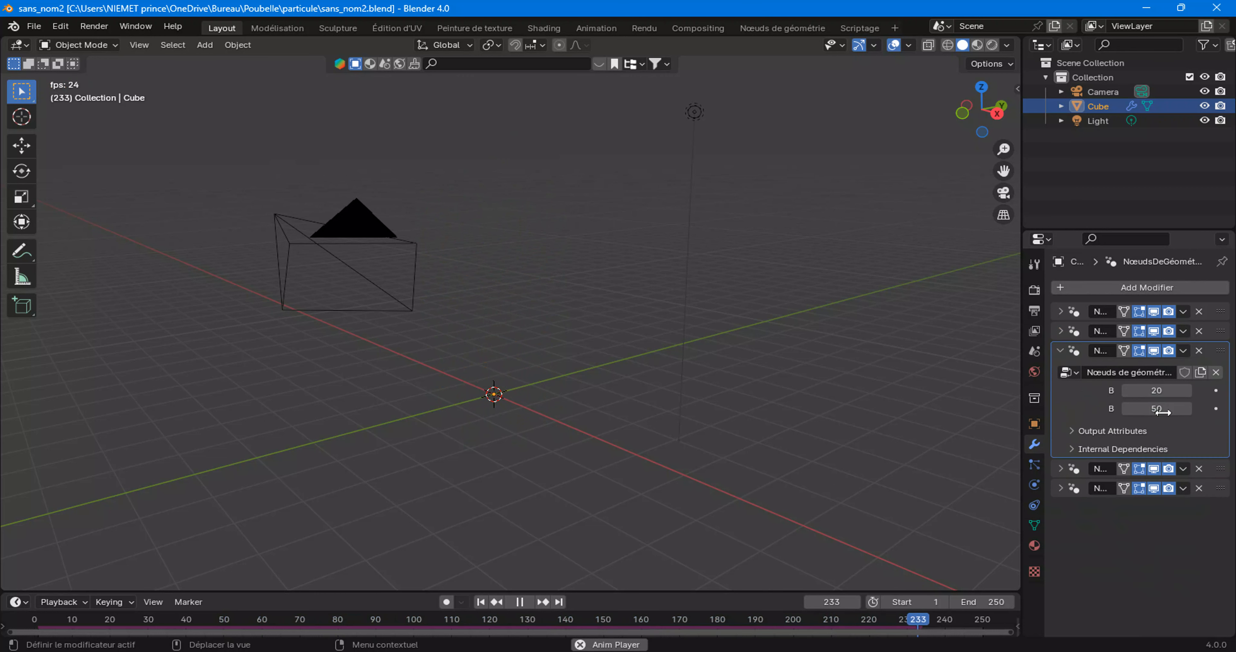
pyautogui.click(1157, 405)
pyautogui.write('250')
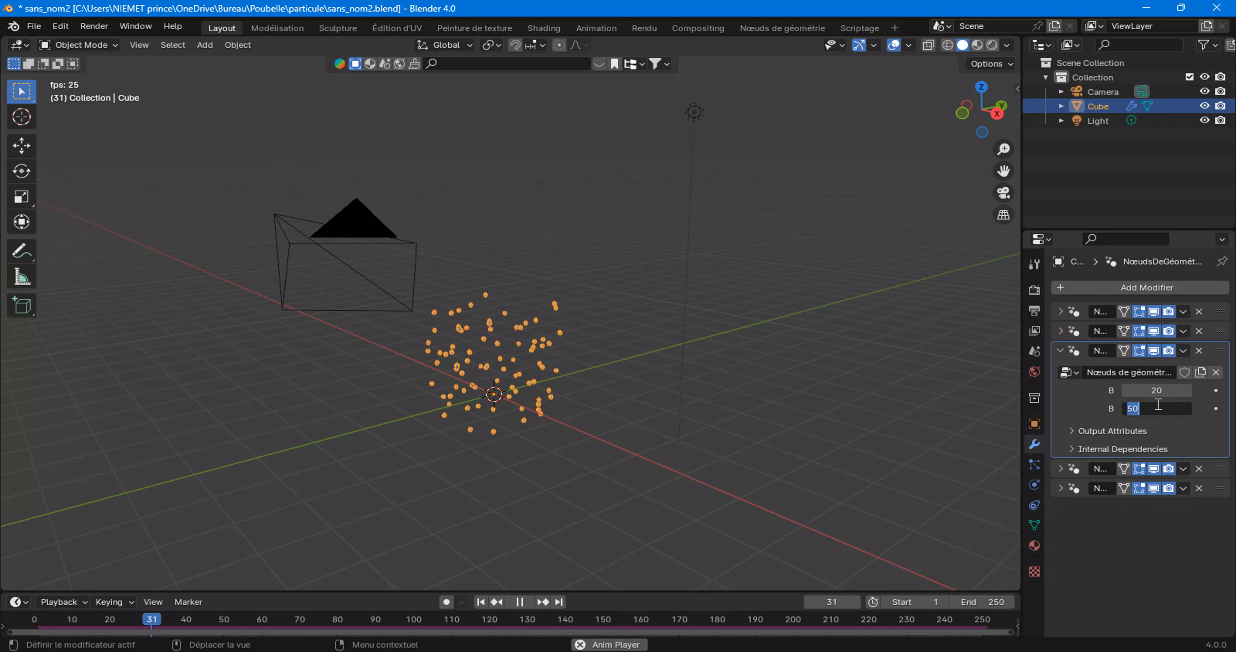
pyautogui.click(1099, 402)
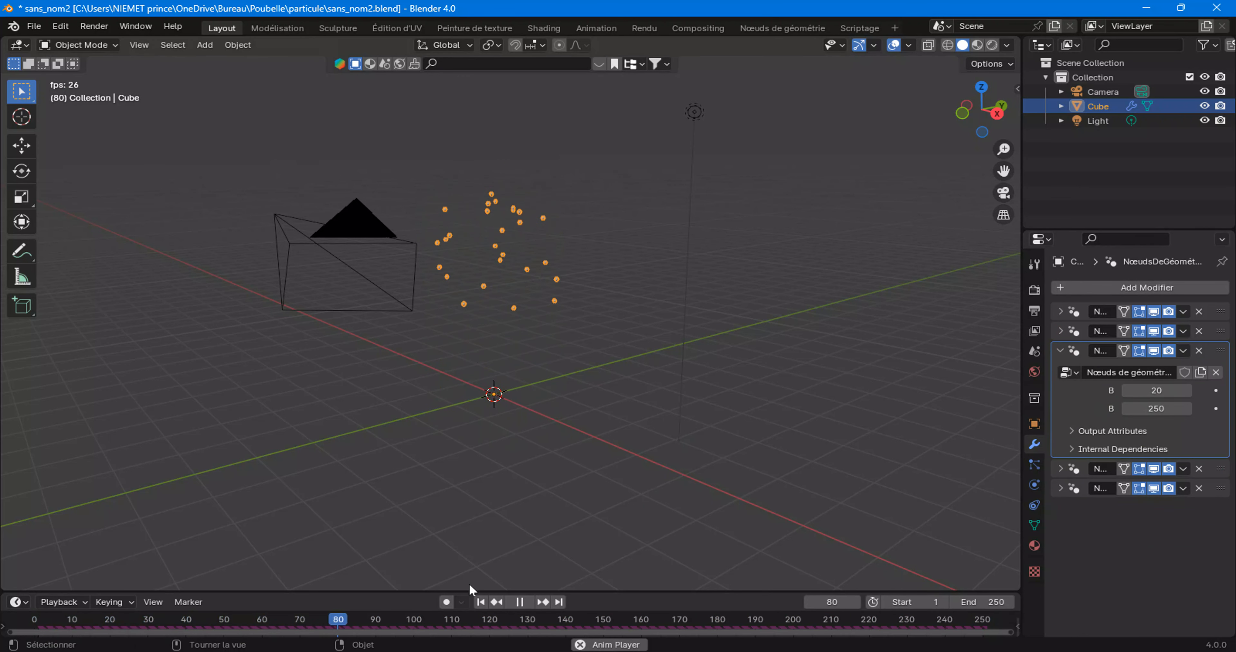
pyautogui.click(480, 602)
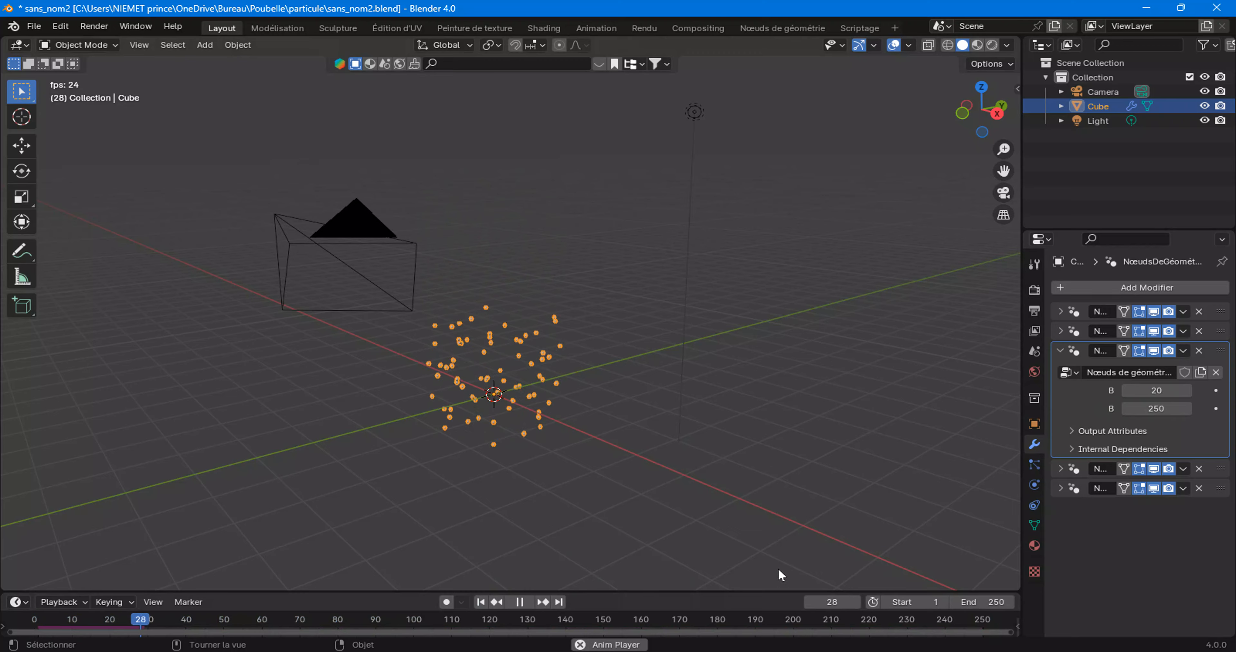
# Stop the playback and open the fourth modifier's node tree in the geometry nodes workspace
pyautogui.moveTo(584, 448)
pyautogui.mouseDown(button='middle')
pyautogui.moveTo(616, 408)
pyautogui.moveTo(592, 427)
pyautogui.mouseUp(button='middle')
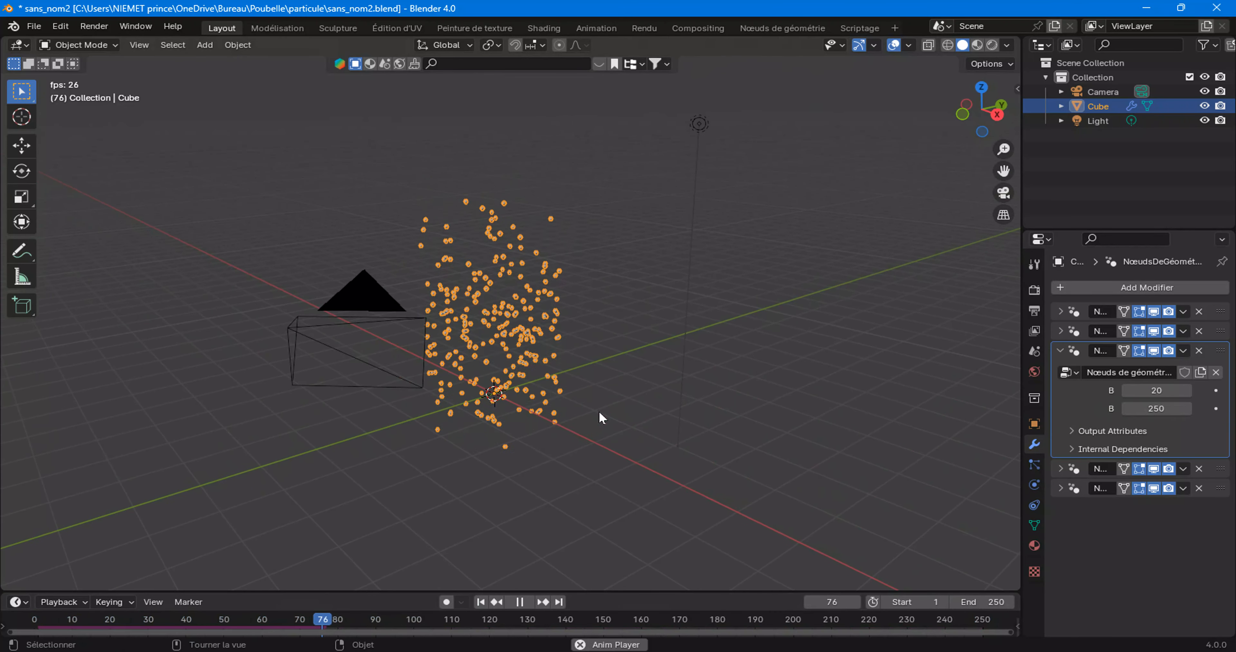
pyautogui.click(520, 602)
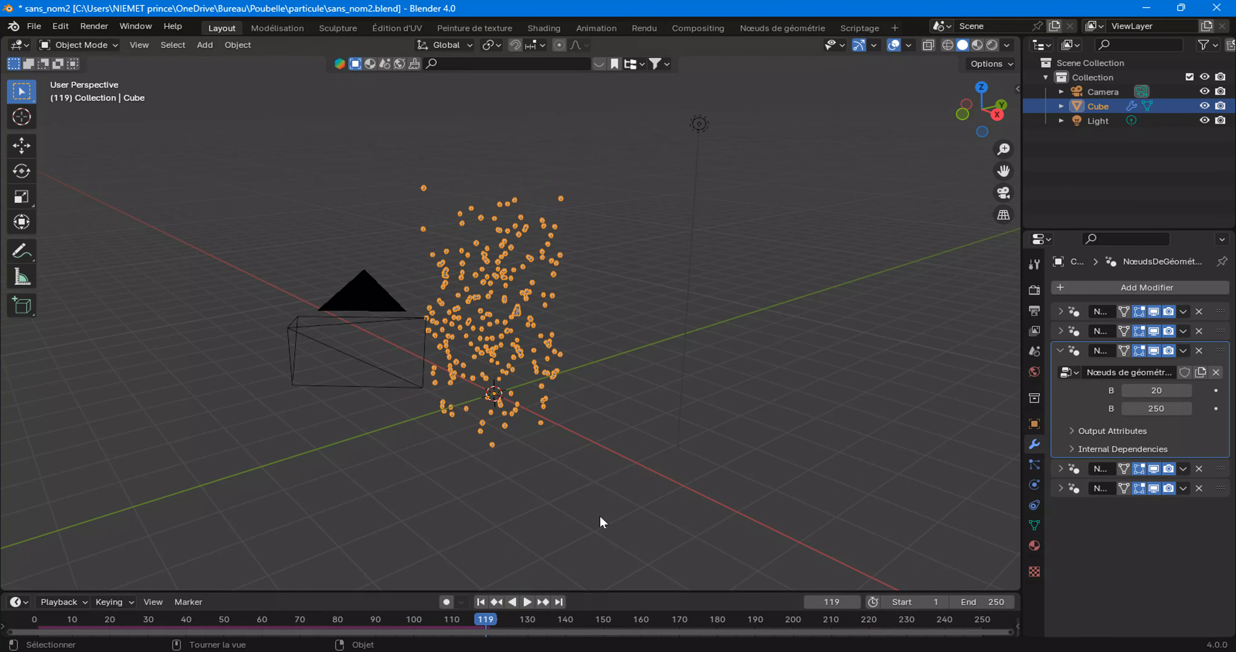
pyautogui.click(761, 26)
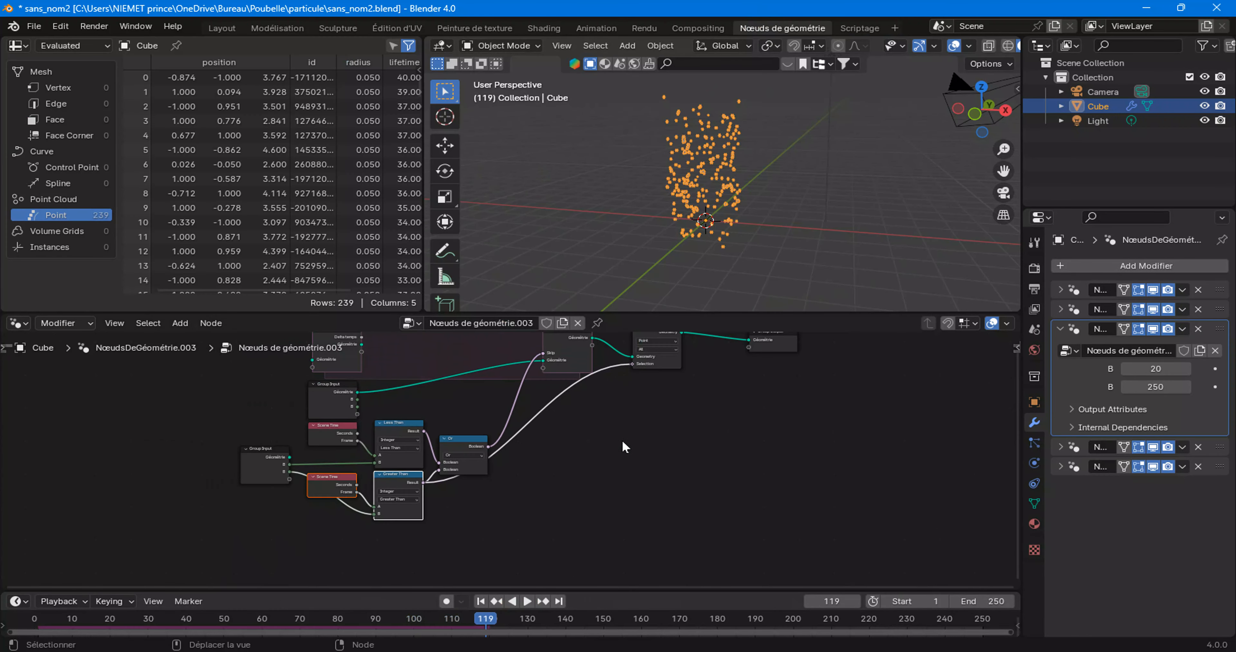
pyautogui.moveTo(623, 446); pyautogui.dragTo(614, 527, button='middle')
pyautogui.click(1055, 328)
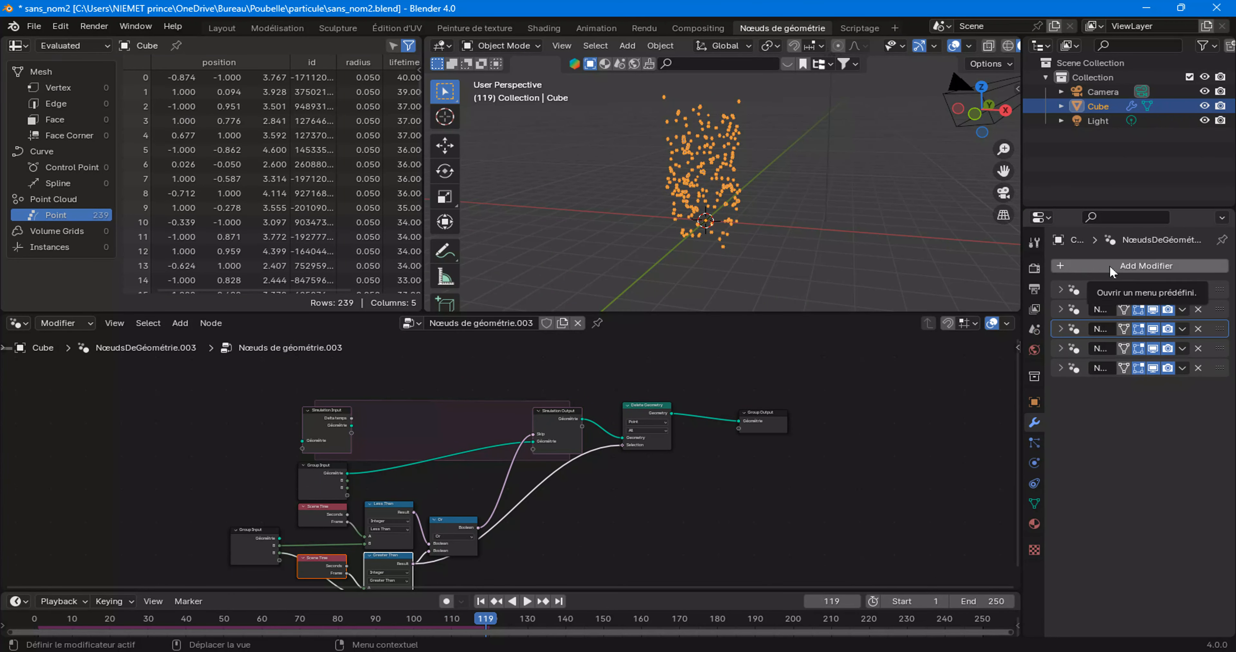
pyautogui.click(1216, 354)
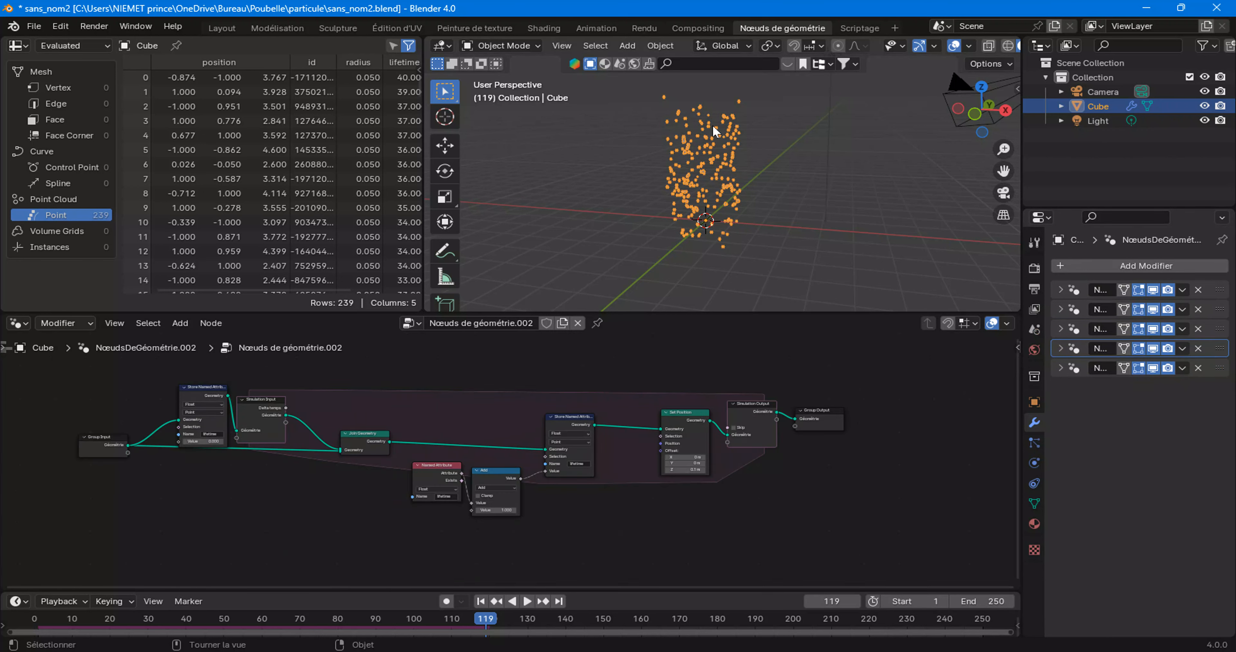
# Move the Set Position, Simulation Output and Group Output nodes well away from the Store Named Attribute node to make room
pyautogui.moveTo(62, 375); pyautogui.dragTo(848, 531)
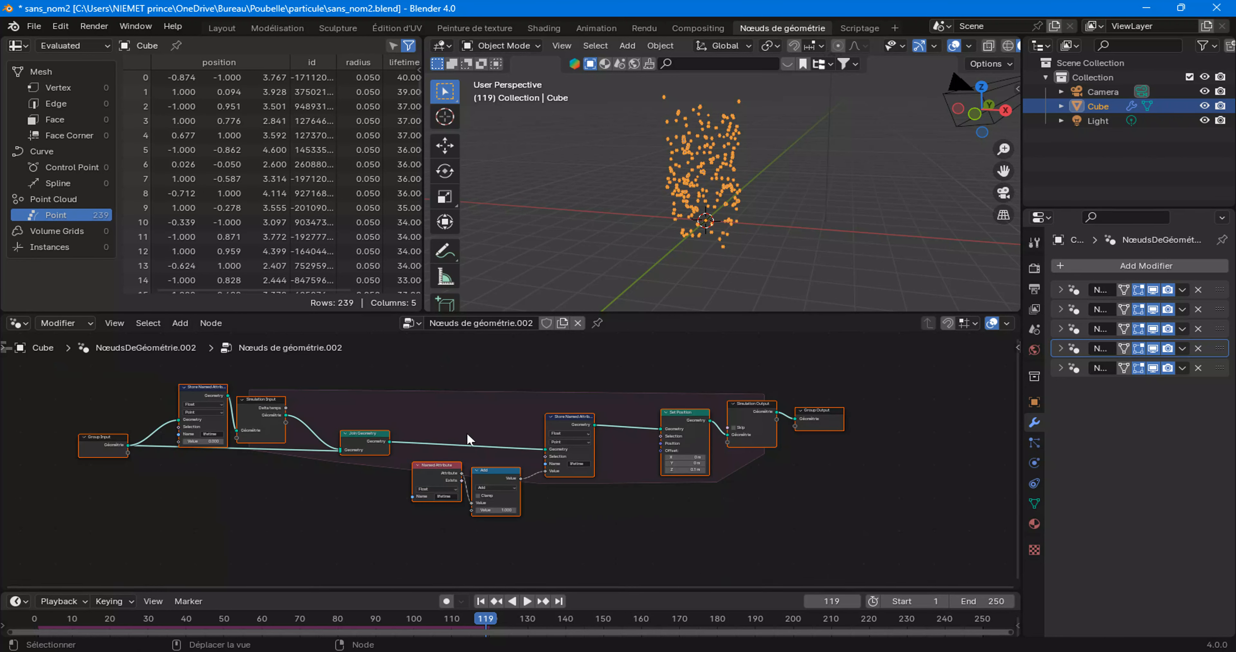
pyautogui.scroll(-4, 560, 536)
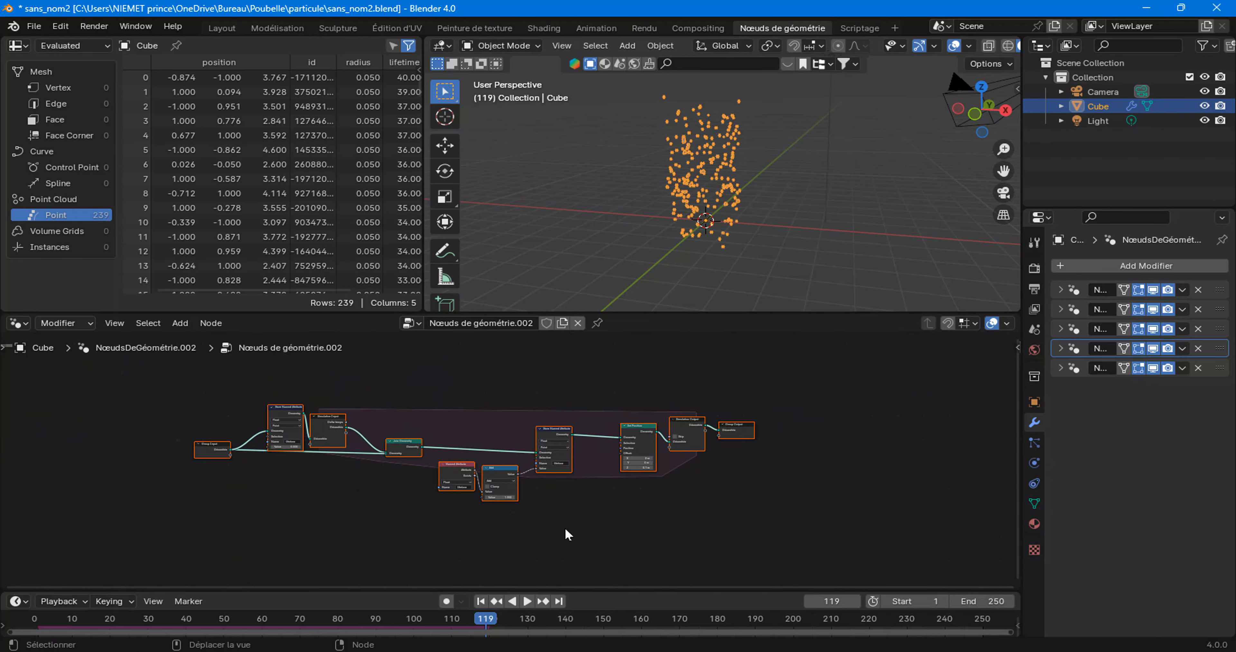
pyautogui.moveTo(393, 381); pyautogui.dragTo(698, 525)
pyautogui.moveTo(458, 414); pyautogui.dragTo(870, 413)
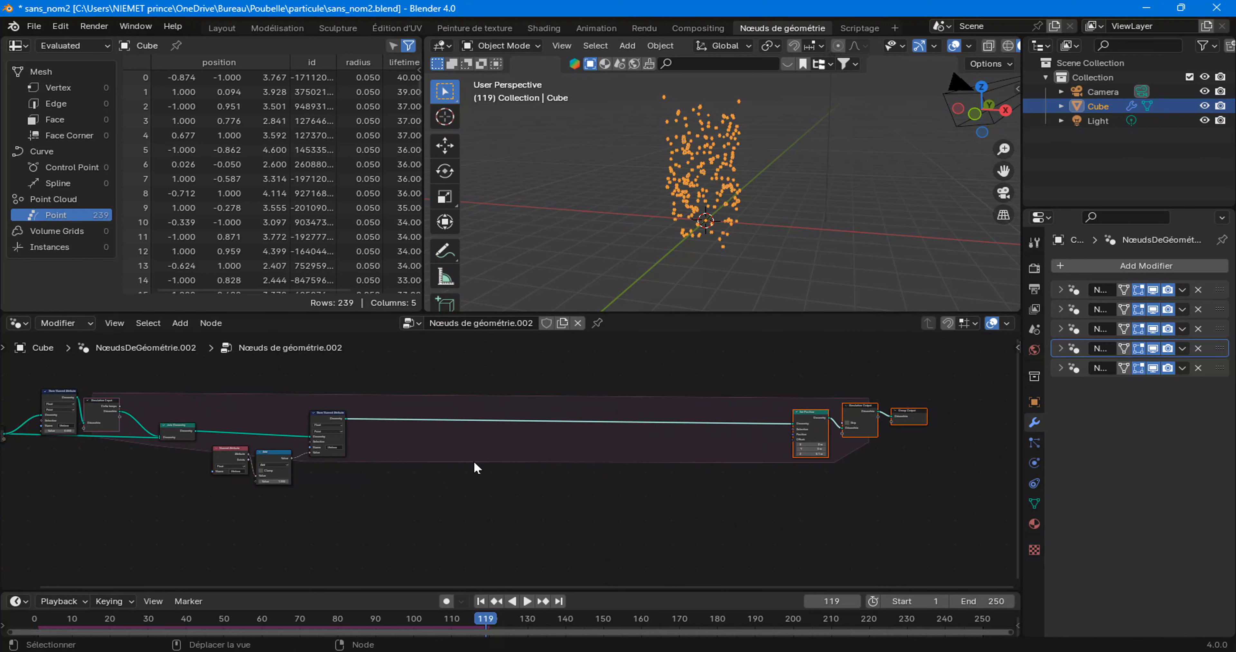
# Add a Combine XYZ node below the simulation zone and connect its Vector output to Set Position's Offset
pyautogui.scroll(1, 475, 467)
pyautogui.moveTo(686, 535); pyautogui.dragTo(504, 518, button='middle')
pyautogui.scroll(4, 681, 201)
pyautogui.scroll(1, 465, 428)
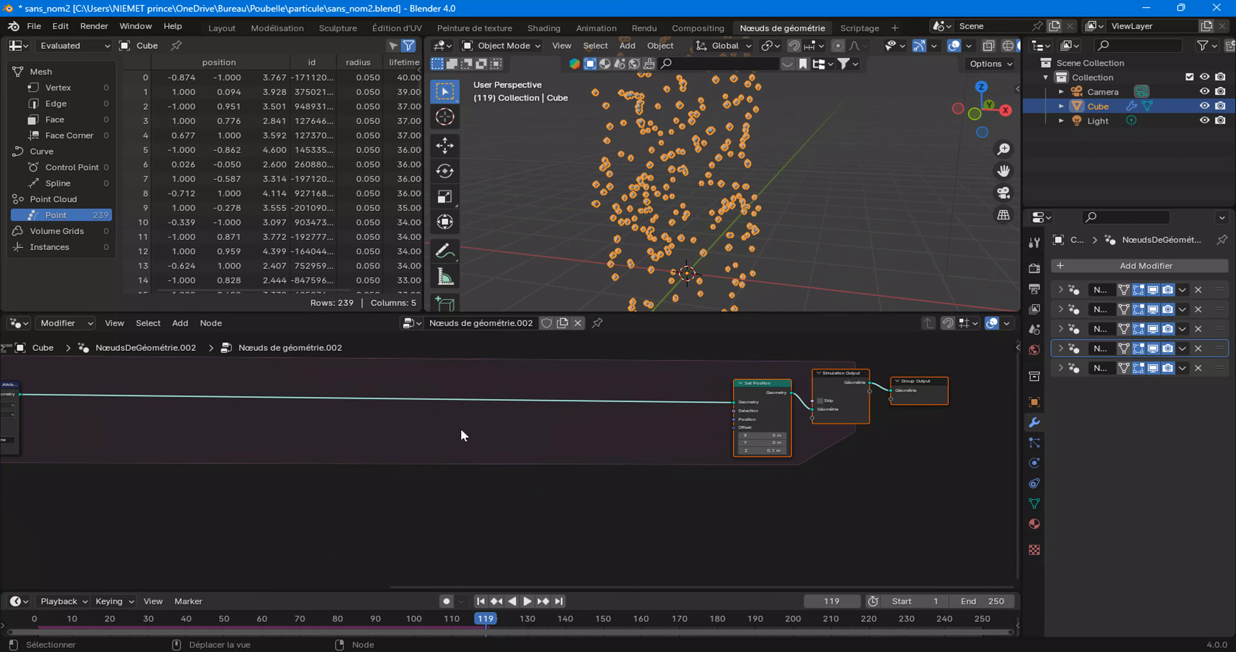
pyautogui.rightClick(336, 449)
pyautogui.moveTo(358, 432)
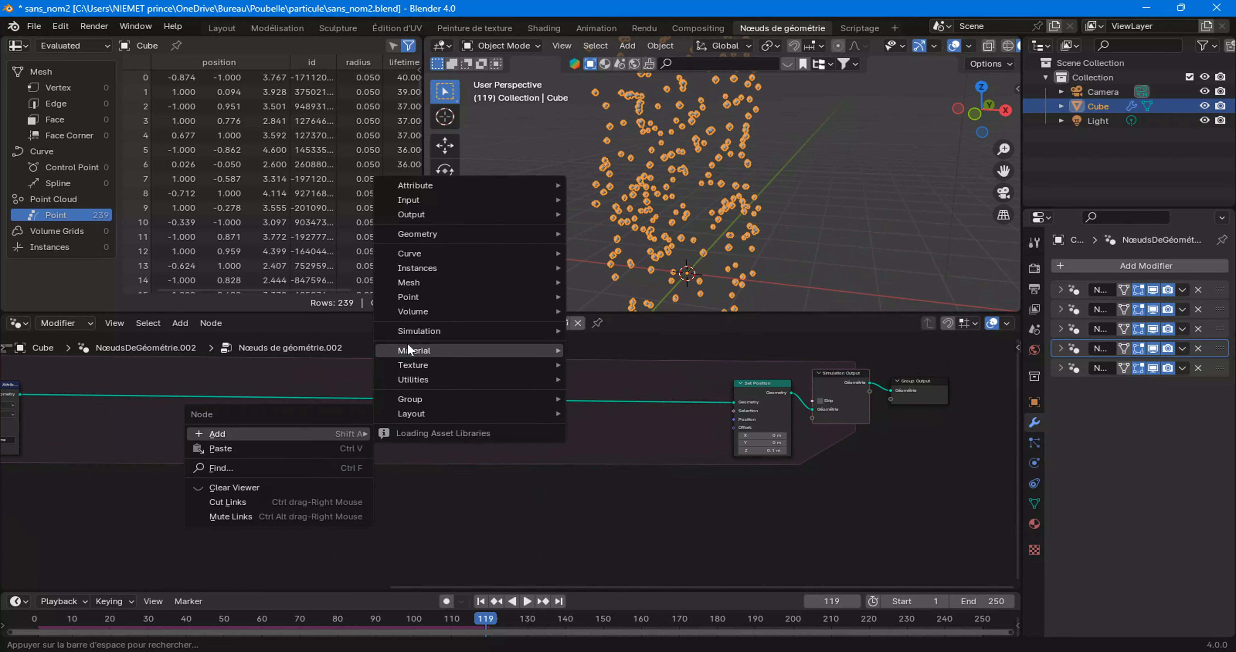
pyautogui.moveTo(408, 369)
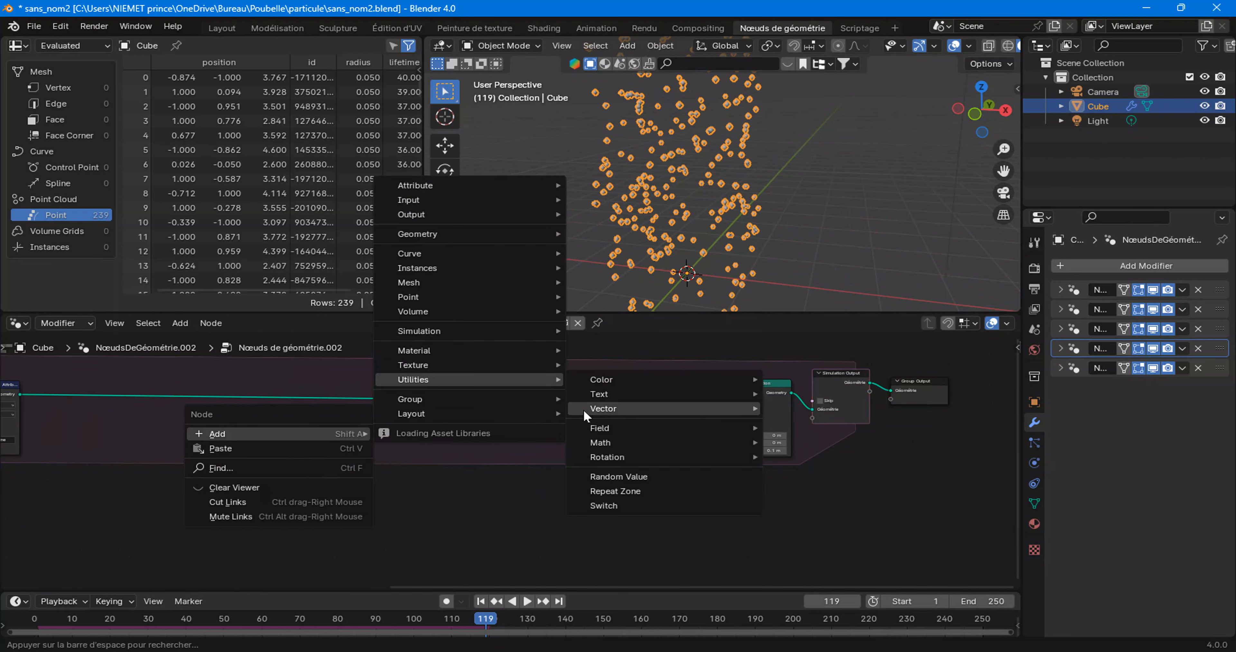
pyautogui.moveTo(603, 408)
pyautogui.click(791, 456)
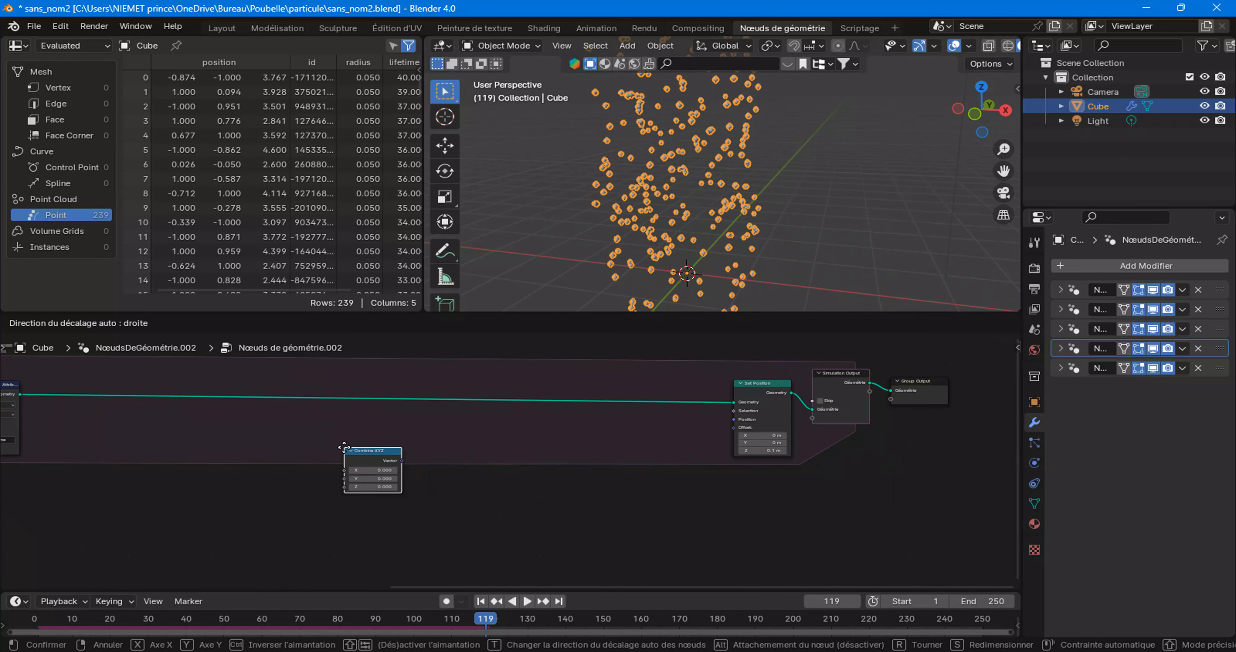
pyautogui.click(379, 482)
pyautogui.scroll(2, 379, 483)
pyautogui.moveTo(351, 460); pyautogui.dragTo(840, 411)
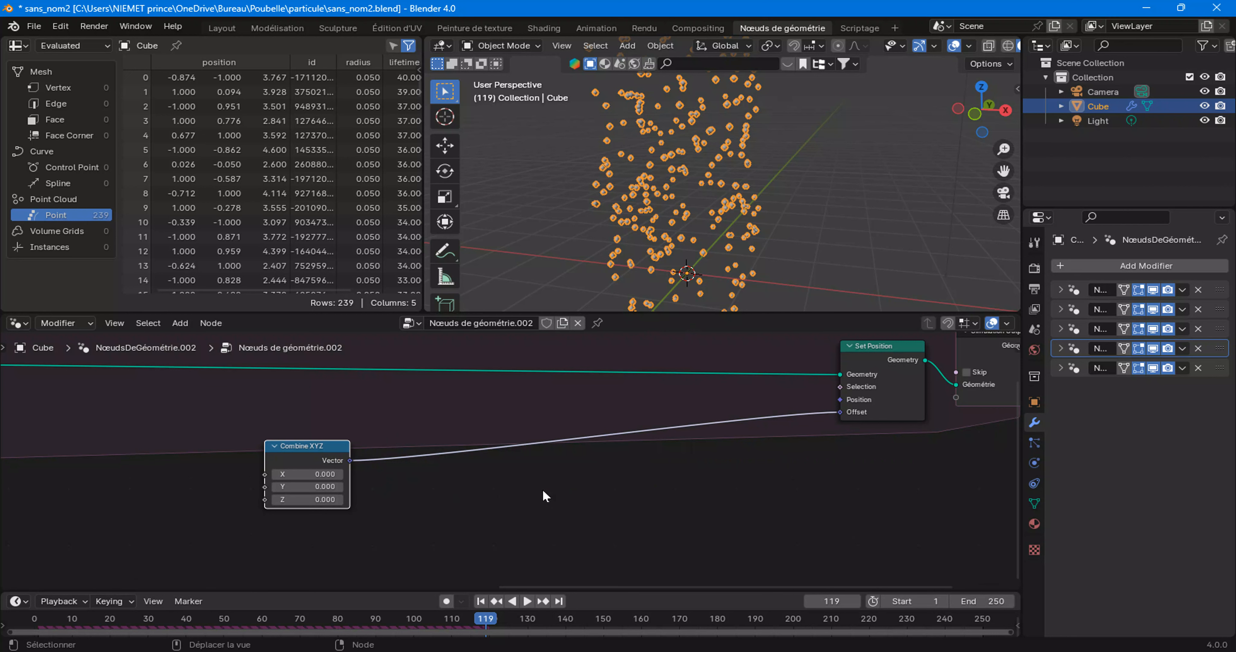
# Return to frame 1 and play the animation briefly to check the particles with the Combine XYZ offset
pyautogui.click(480, 602)
pyautogui.scroll(-5, 748, 478)
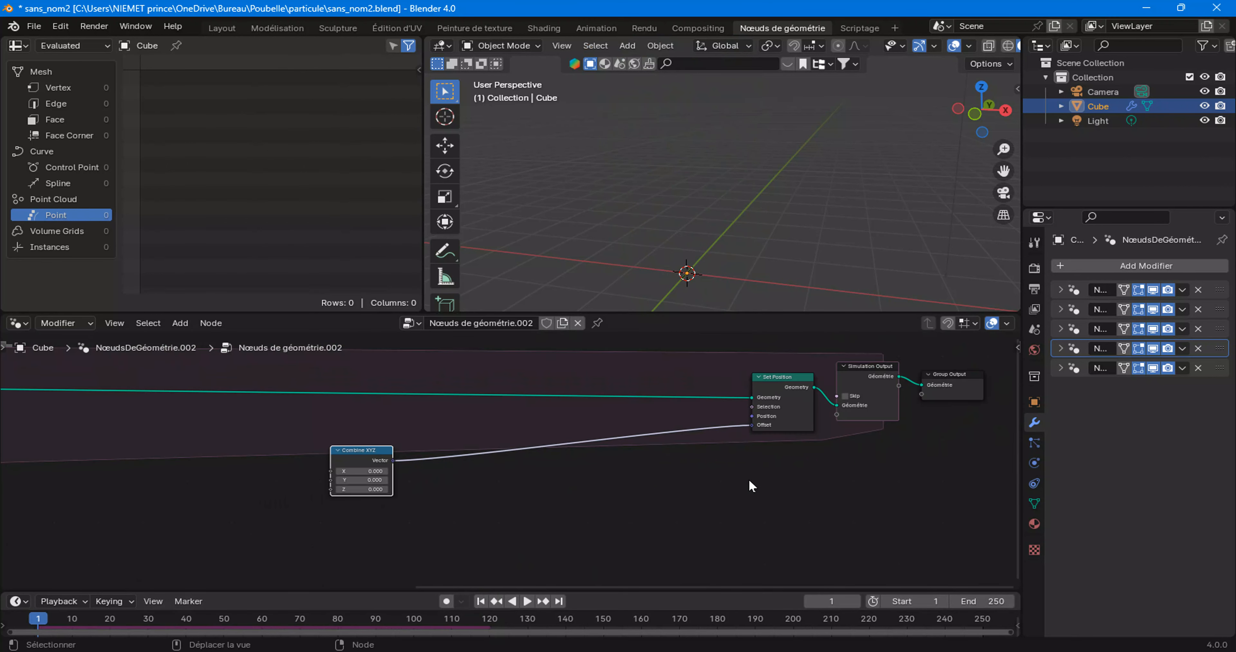
pyautogui.moveTo(317, 496); pyautogui.dragTo(620, 484, button='middle')
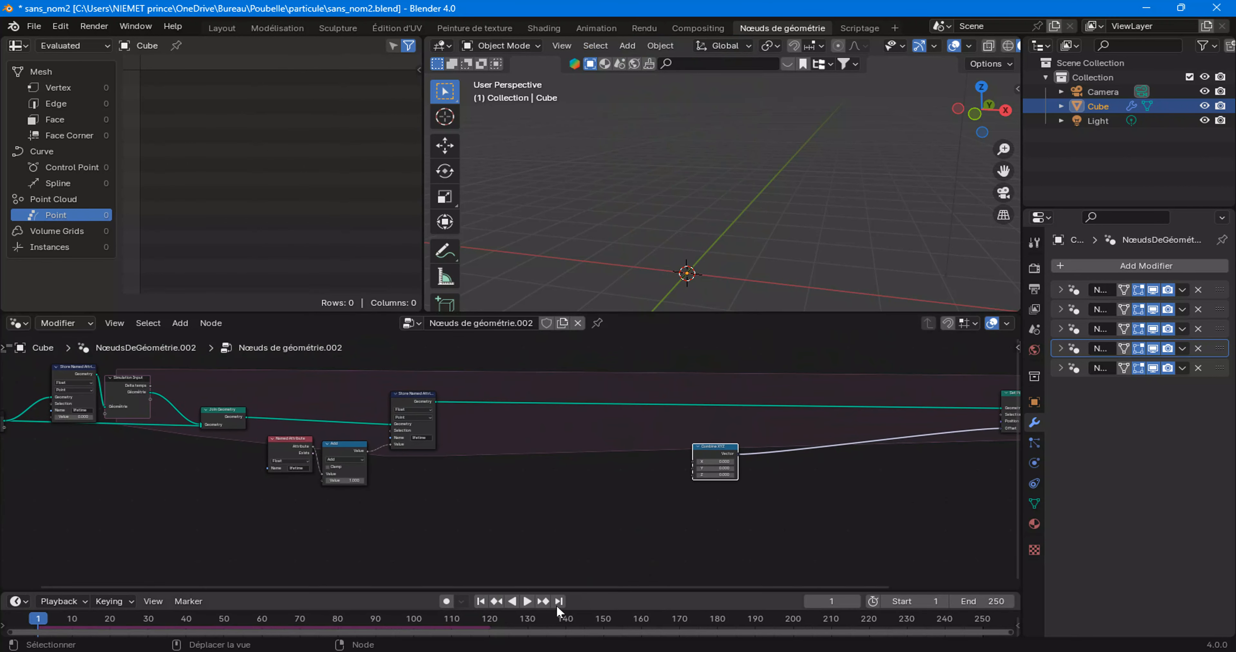
pyautogui.click(527, 602)
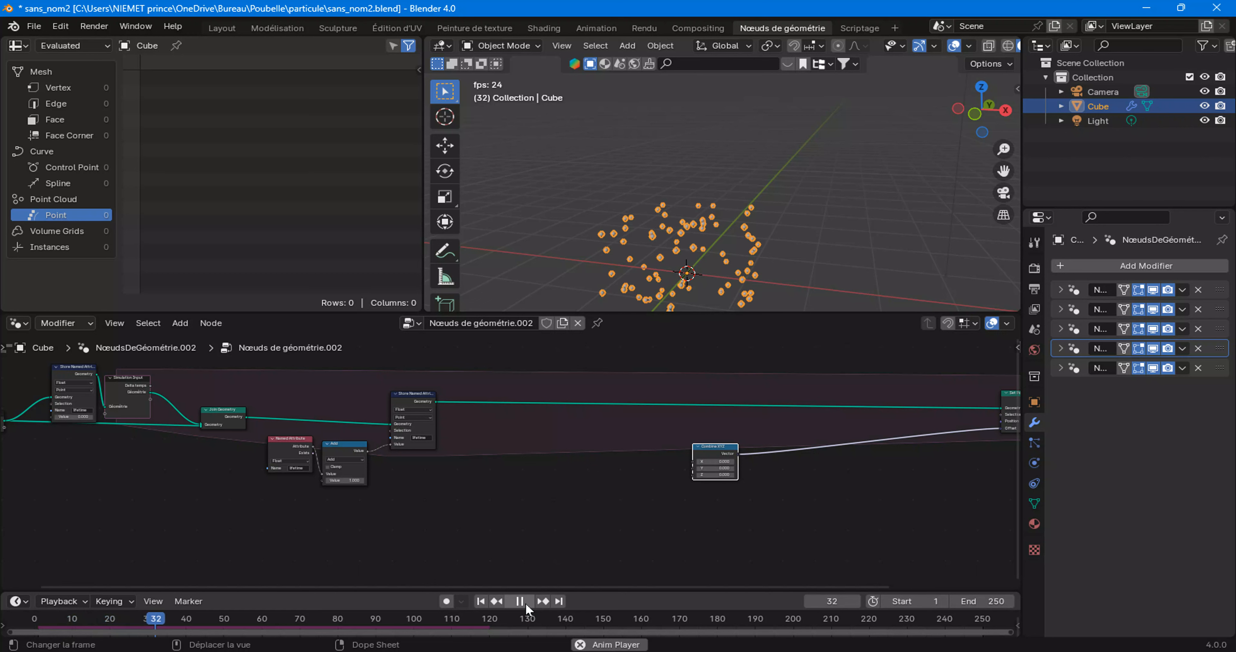
pyautogui.click(525, 602)
# Set the Combine XYZ node's Z value to 0.100 and resume the playback
pyautogui.scroll(3, 494, 491)
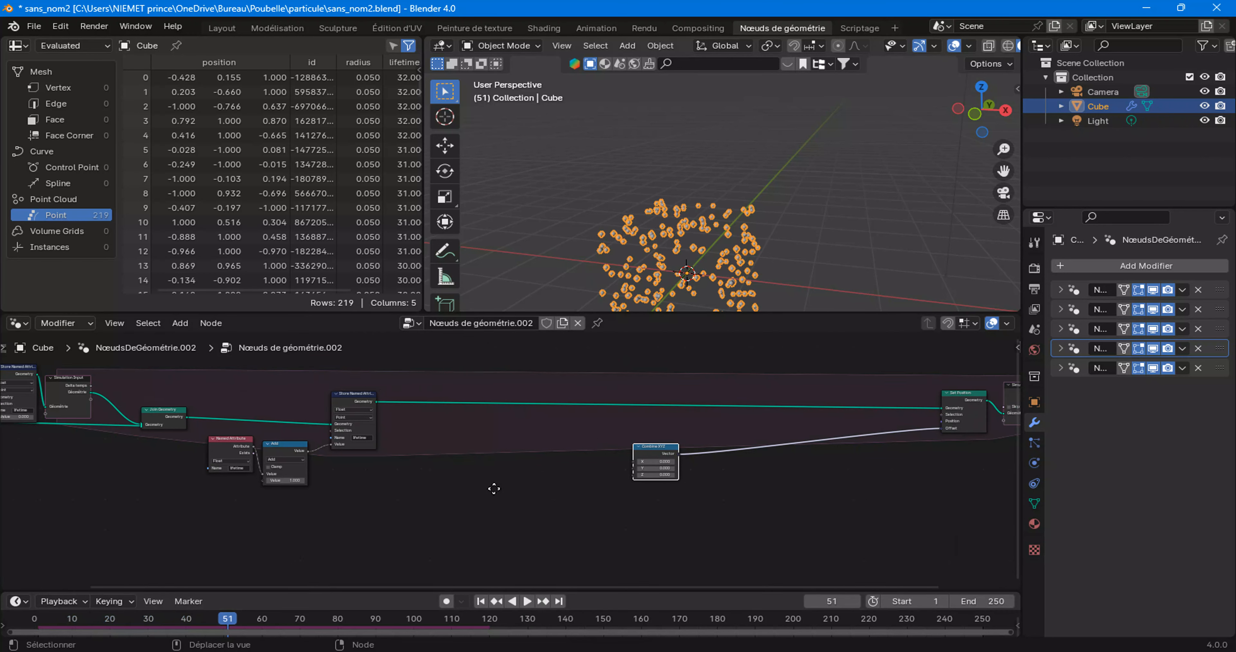
pyautogui.scroll(3, 611, 490)
pyautogui.click(677, 495)
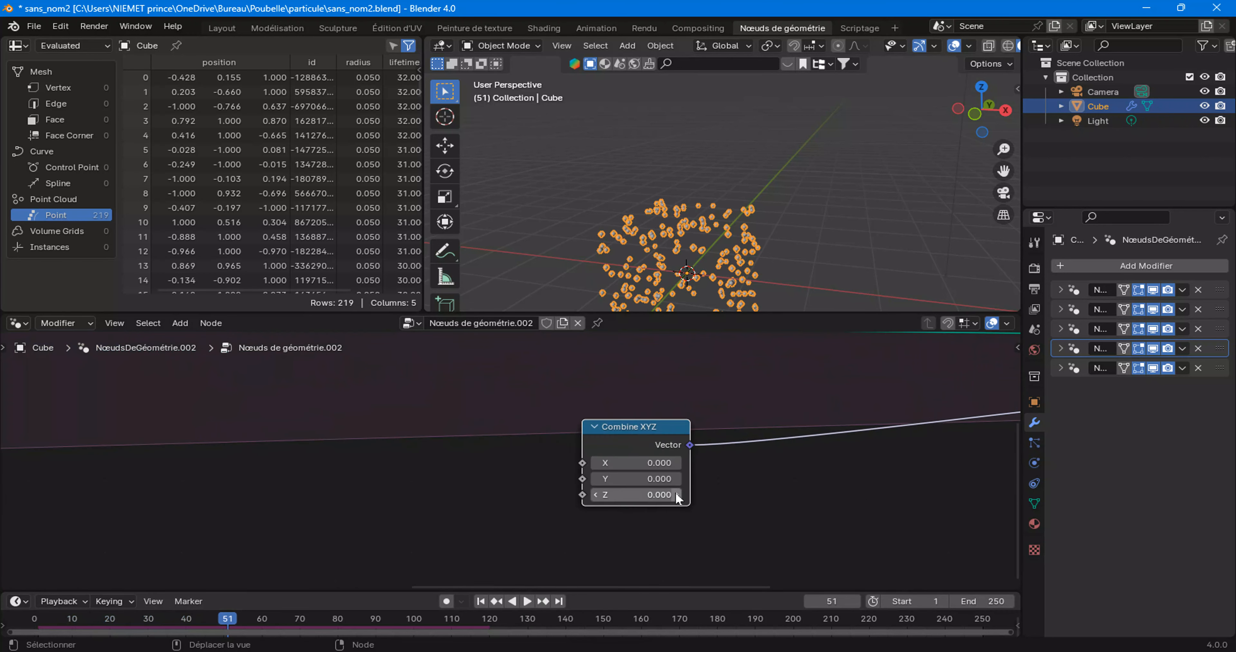
pyautogui.click(530, 601)
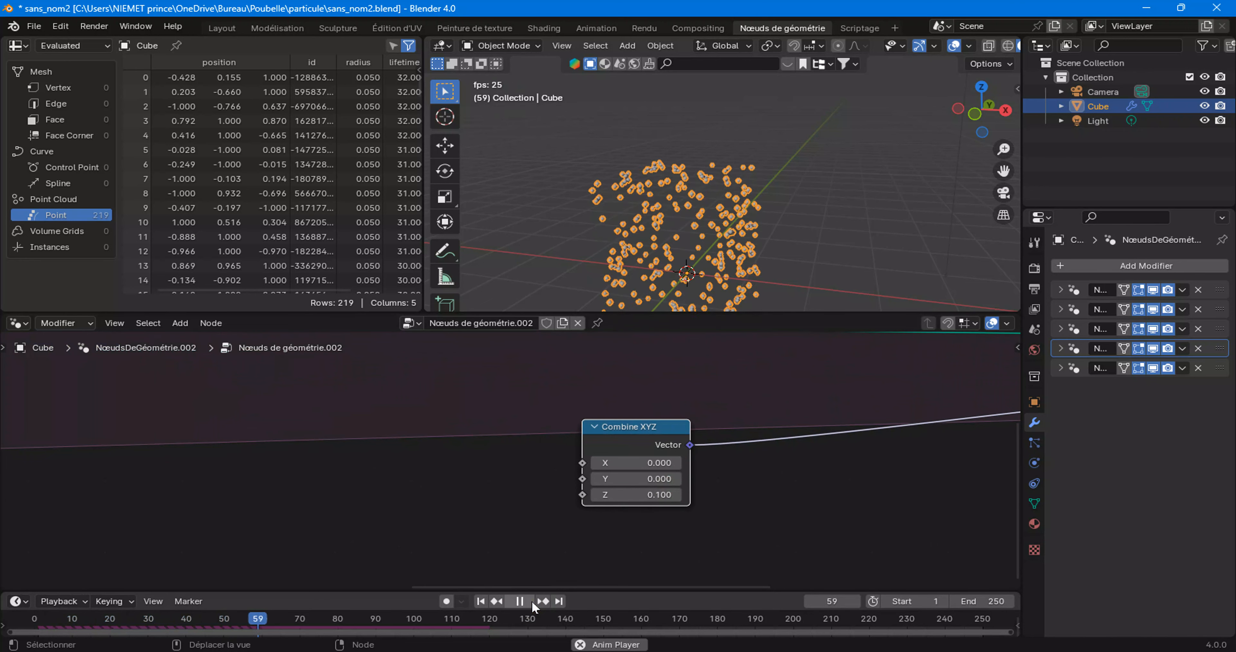
# During playback, reset Combine XYZ's Z to 0, try a Y offset of -0.100, return all offsets to 0, and stop
pyautogui.click(595, 494)
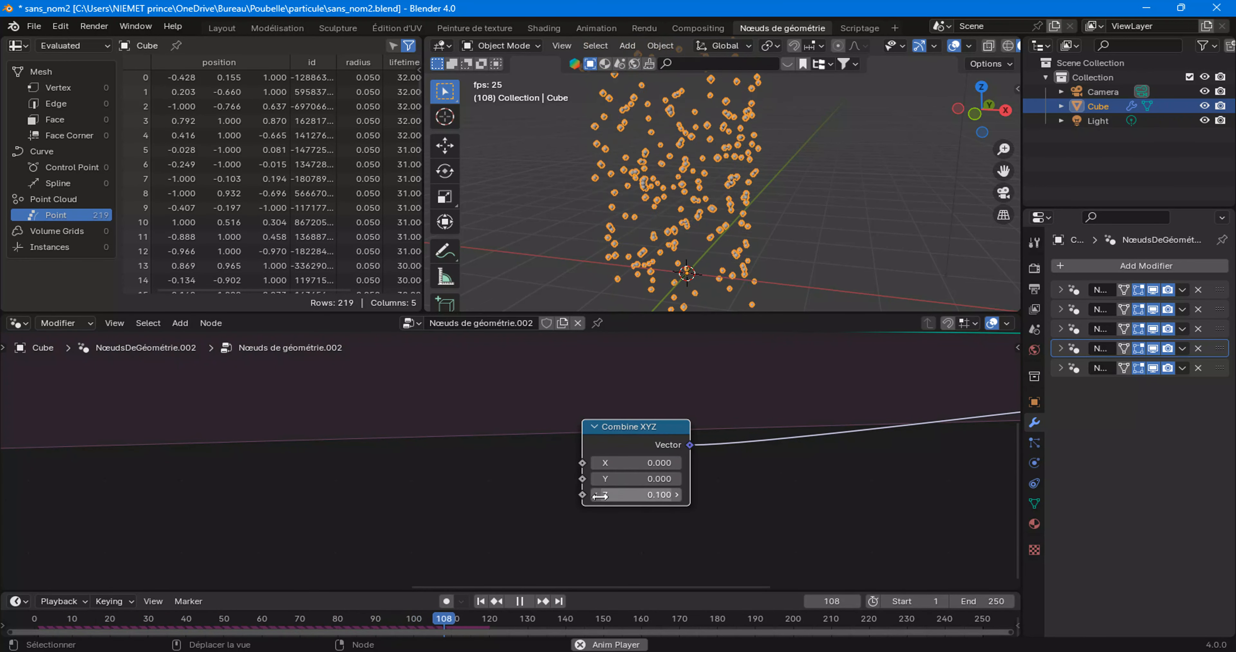
pyautogui.click(596, 478)
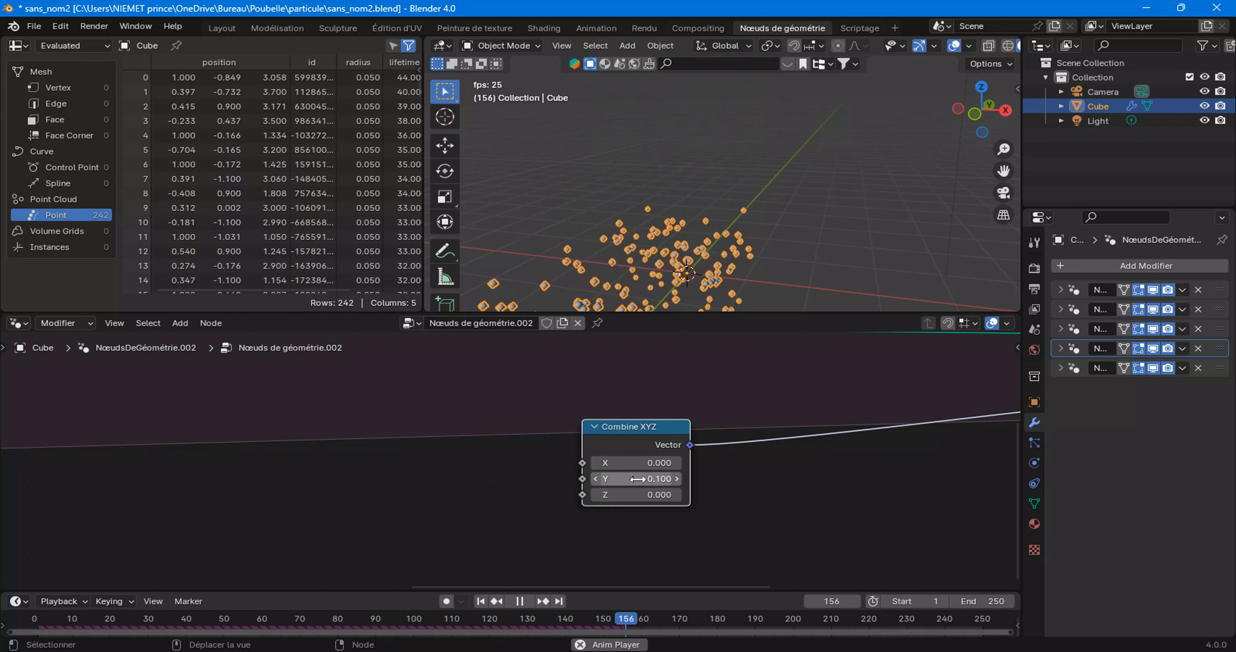
pyautogui.click(677, 478)
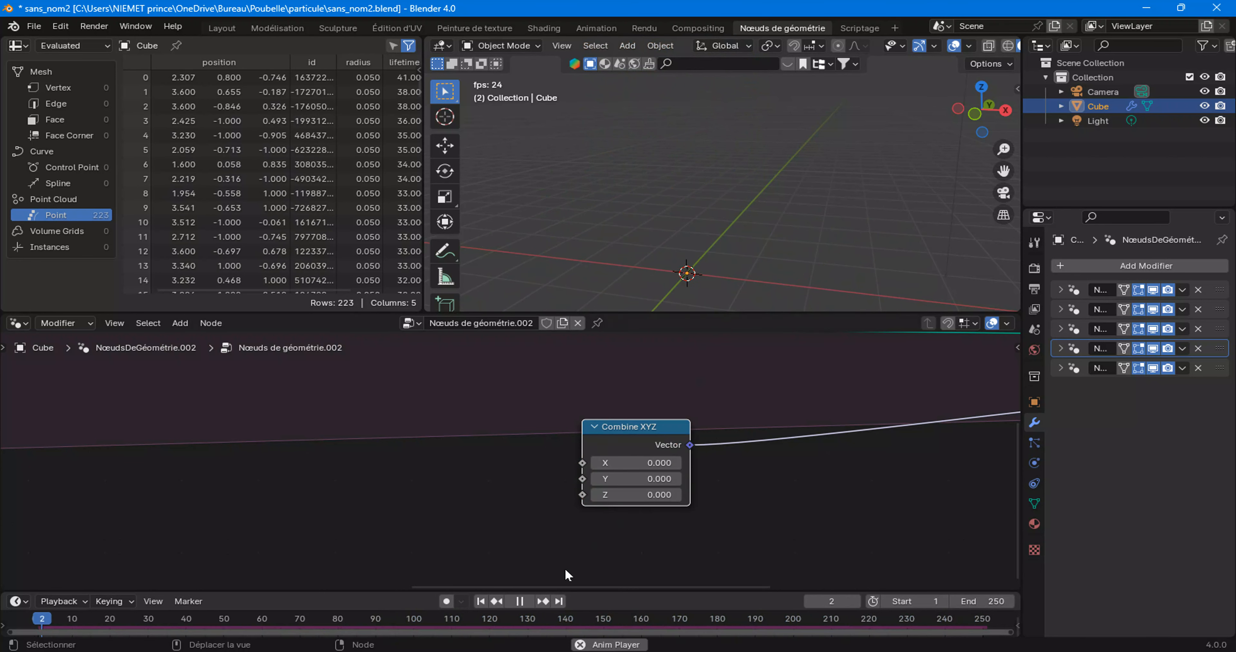
pyautogui.click(519, 602)
# Open the second modifier's node tree and move Group Output away from Distribute Points on Faces to make room
pyautogui.scroll(-4, 643, 479)
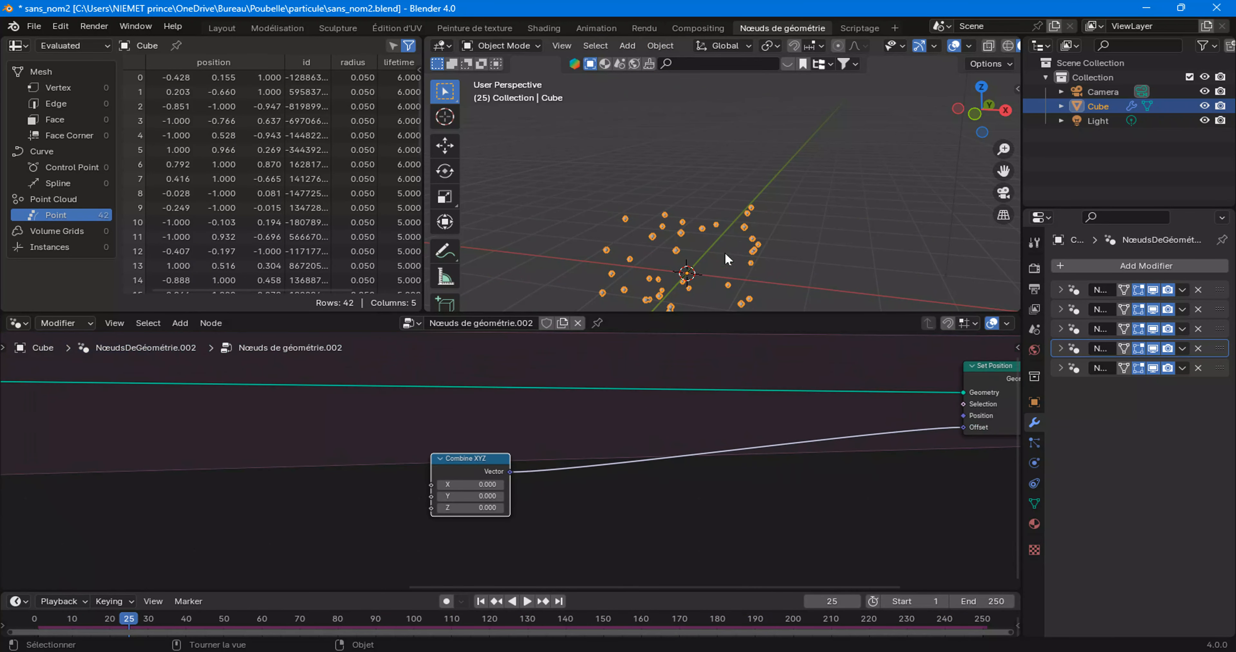
pyautogui.click(1220, 291)
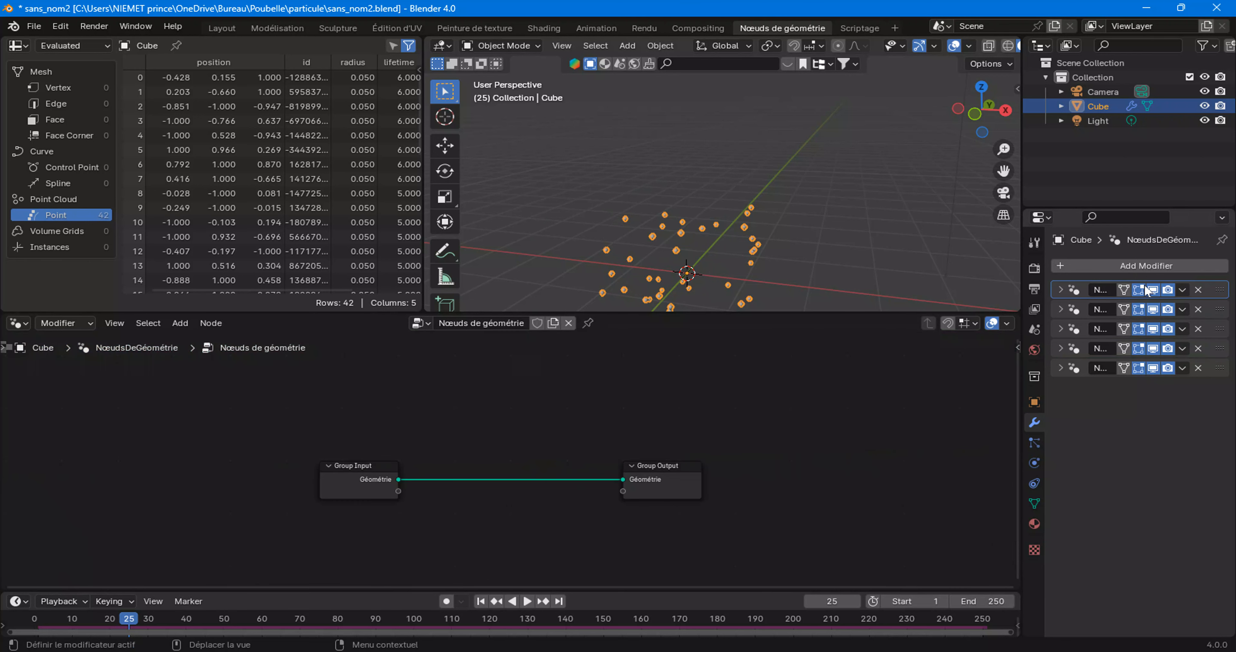
pyautogui.click(1220, 310)
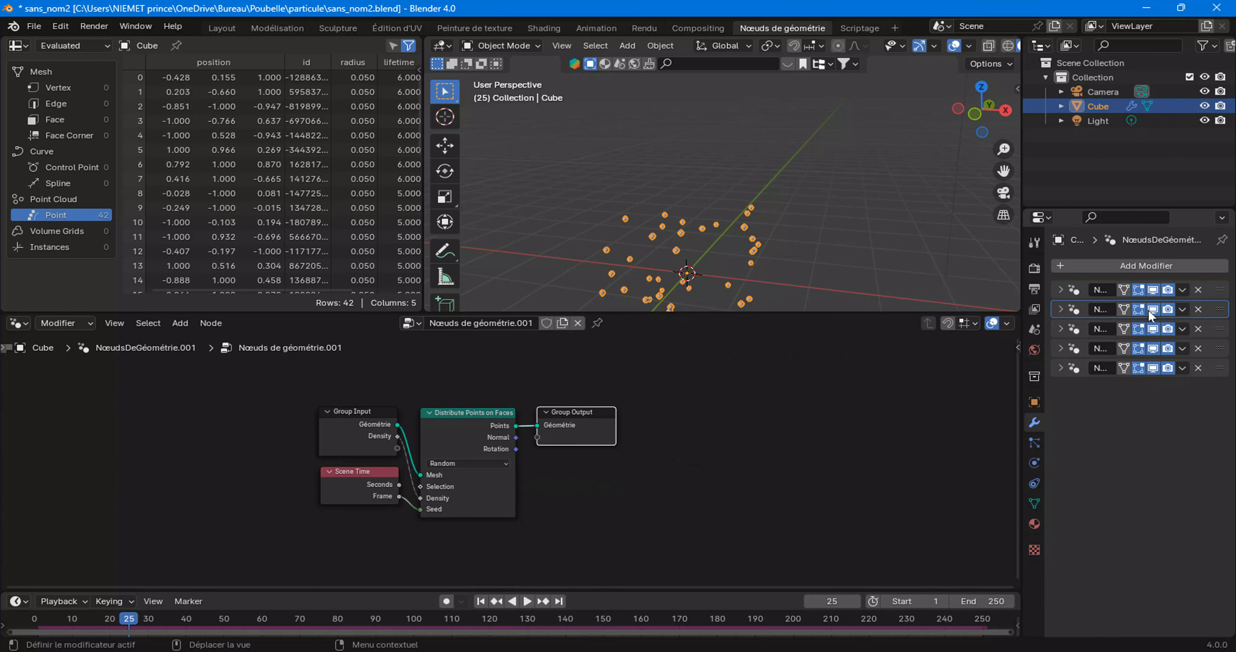
pyautogui.scroll(4, 480, 477)
pyautogui.moveTo(579, 408); pyautogui.dragTo(756, 415)
pyautogui.moveTo(349, 410); pyautogui.dragTo(321, 385)
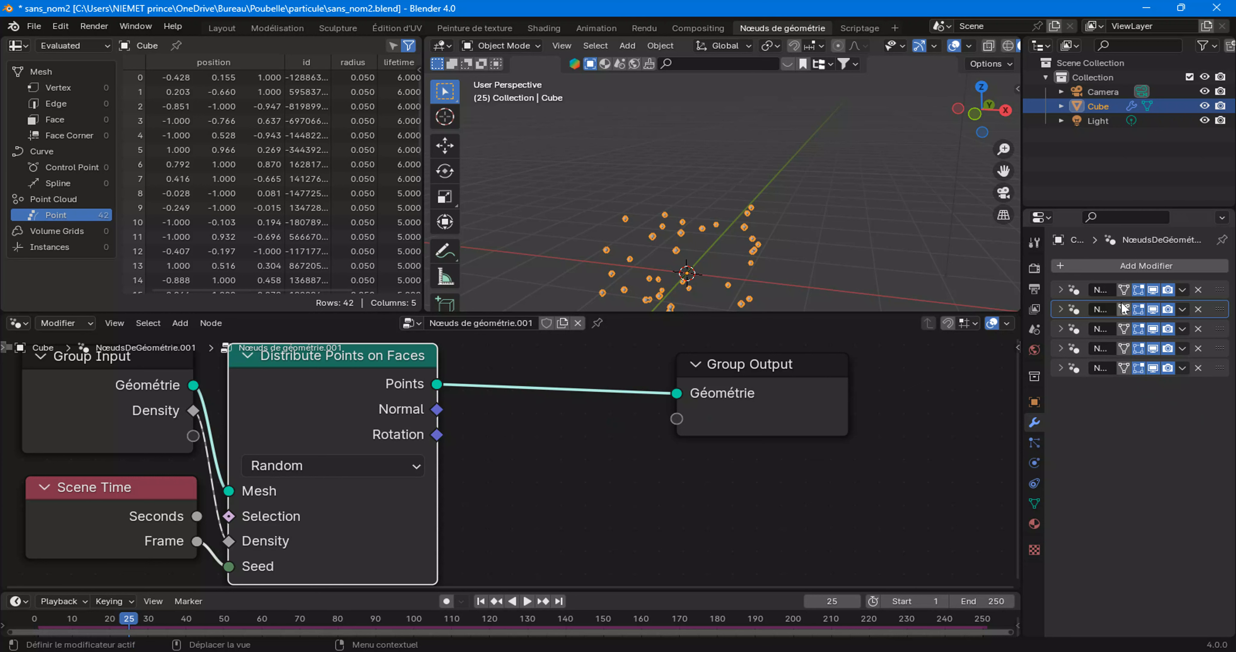
pyautogui.scroll(-3, 596, 441)
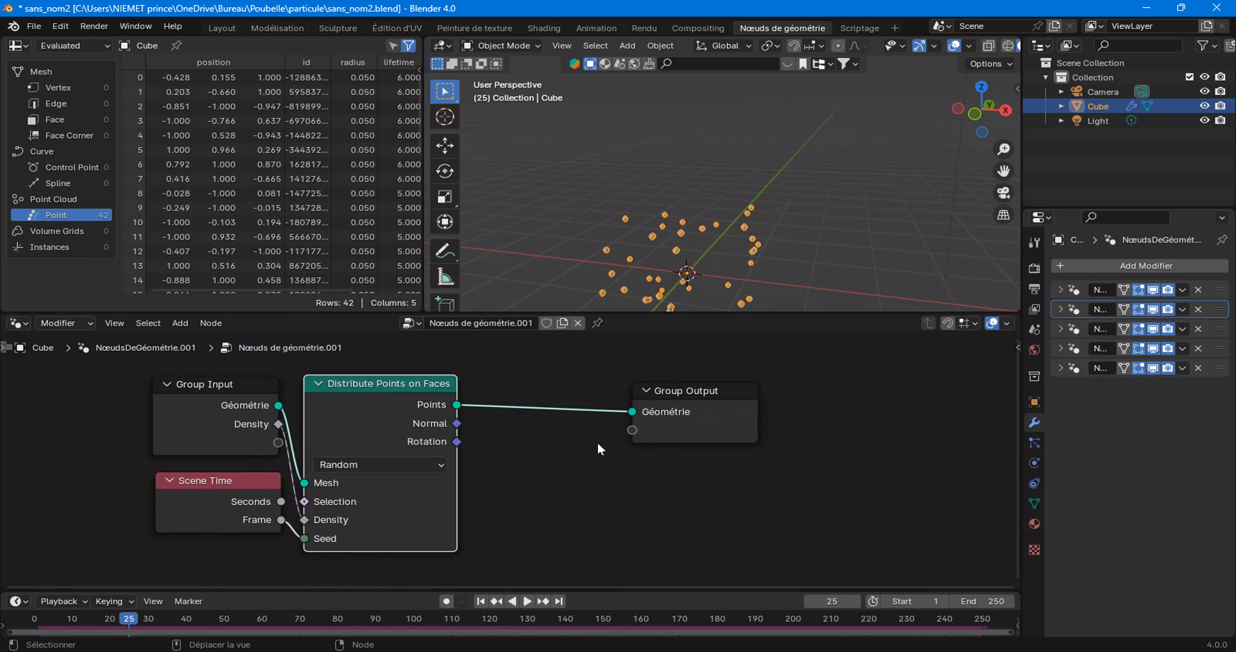
# Insert a Store Named Attribute node between Distribute Points on Faces and Group Output and name the attribute nr
pyautogui.scroll(1, 626, 411)
pyautogui.click(515, 397)
pyautogui.rightClick(515, 396)
pyautogui.moveTo(515, 398)
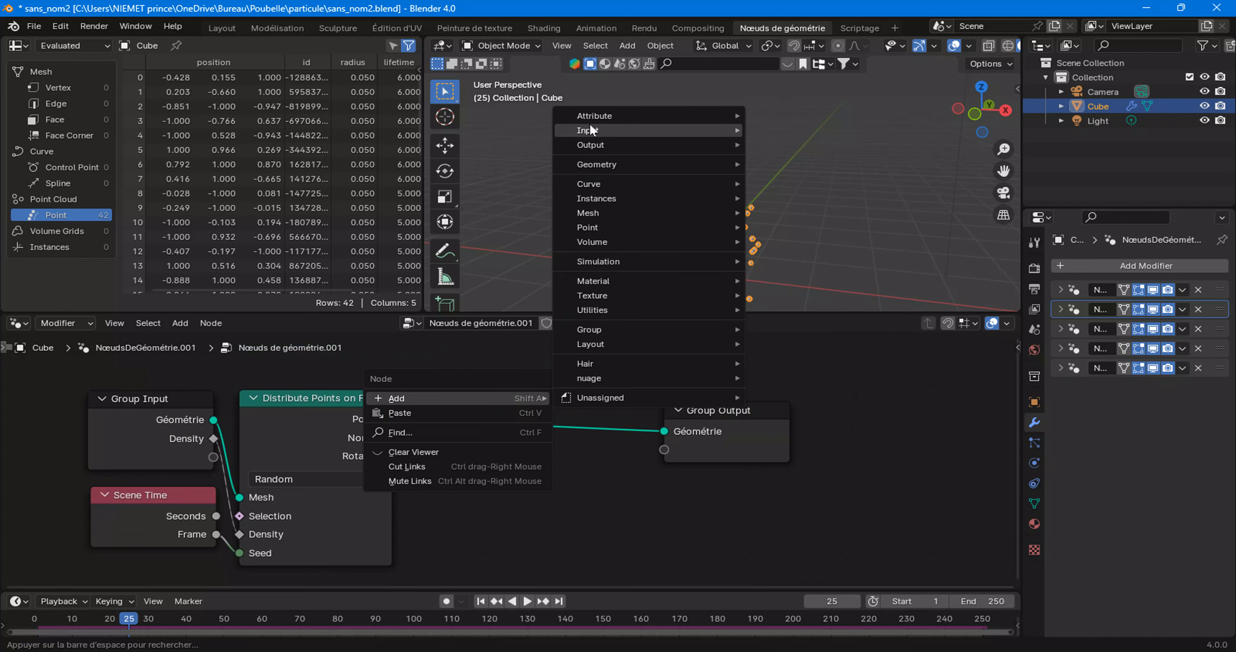
pyautogui.moveTo(671, 117)
pyautogui.click(781, 192)
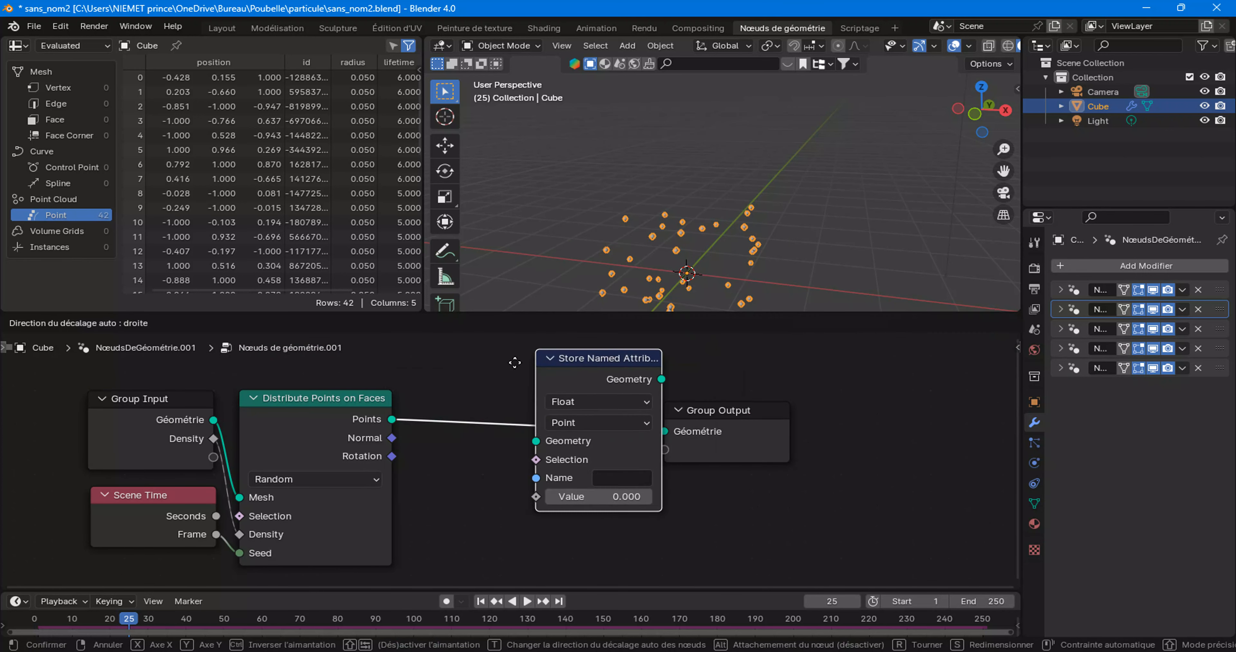
pyautogui.click(534, 499)
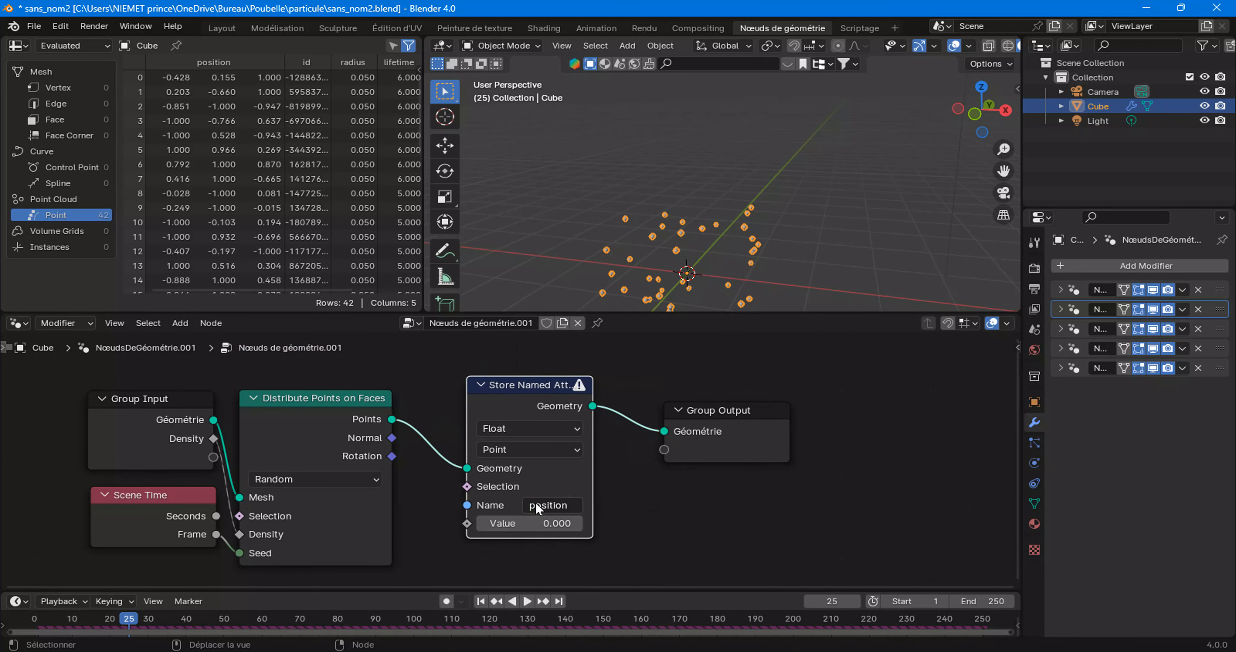
pyautogui.click(552, 505)
pyautogui.write('nr')
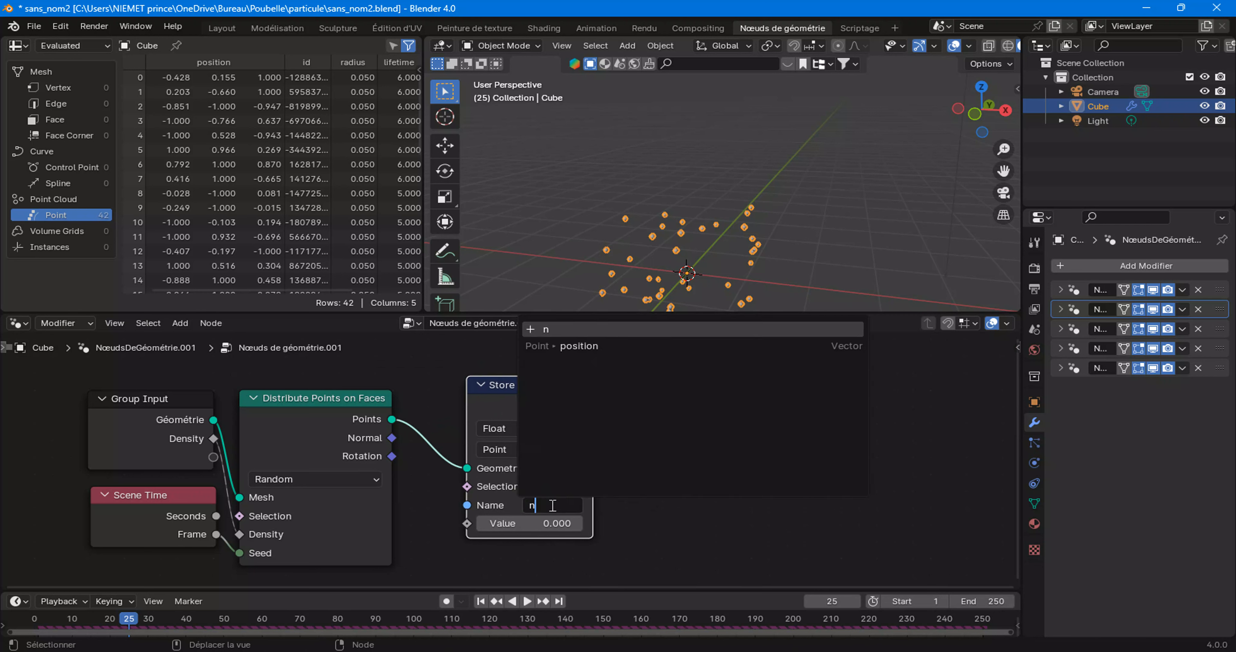
pyautogui.press('Return')
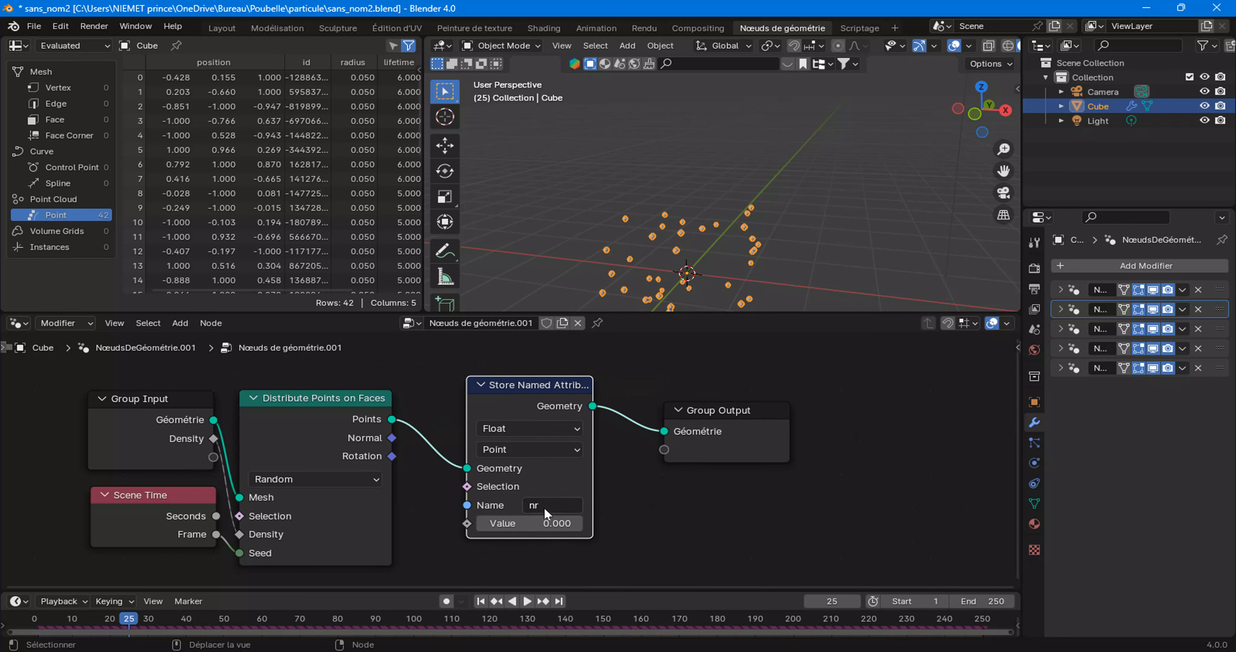
# Set the stored attribute's data type to Vector and connect Distribute Points on Faces' Normal output to its Value
pyautogui.scroll(1, 408, 426)
pyautogui.click(482, 424)
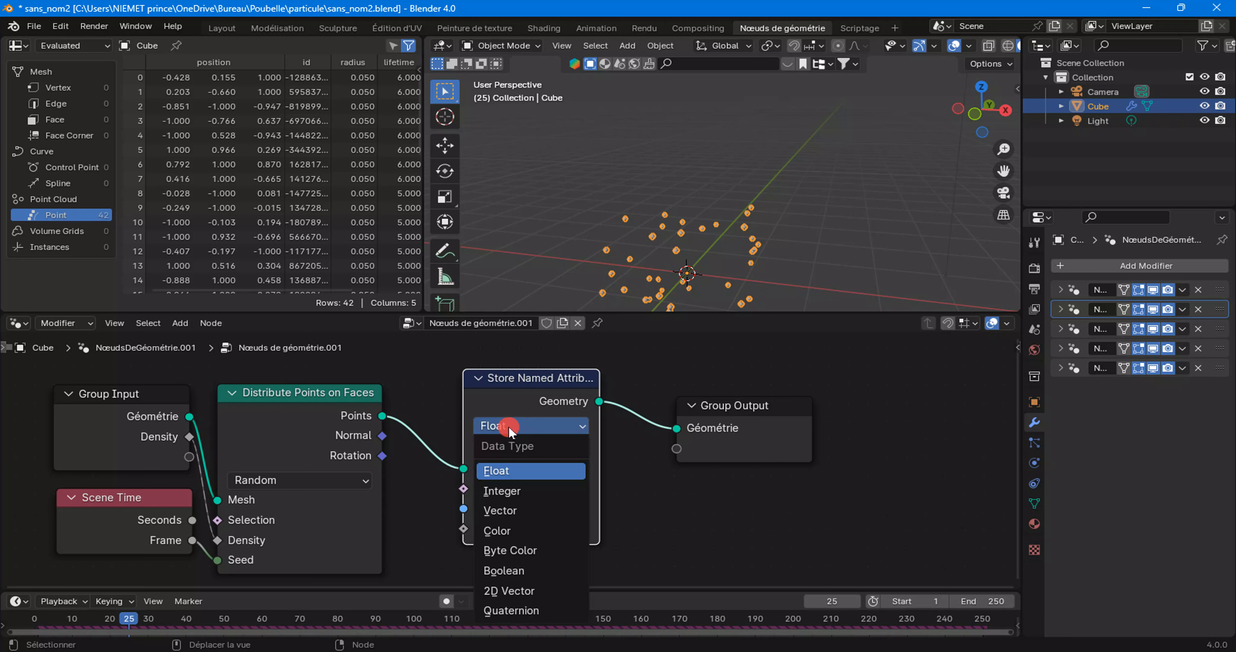
pyautogui.click(506, 511)
pyautogui.moveTo(382, 435); pyautogui.dragTo(464, 527)
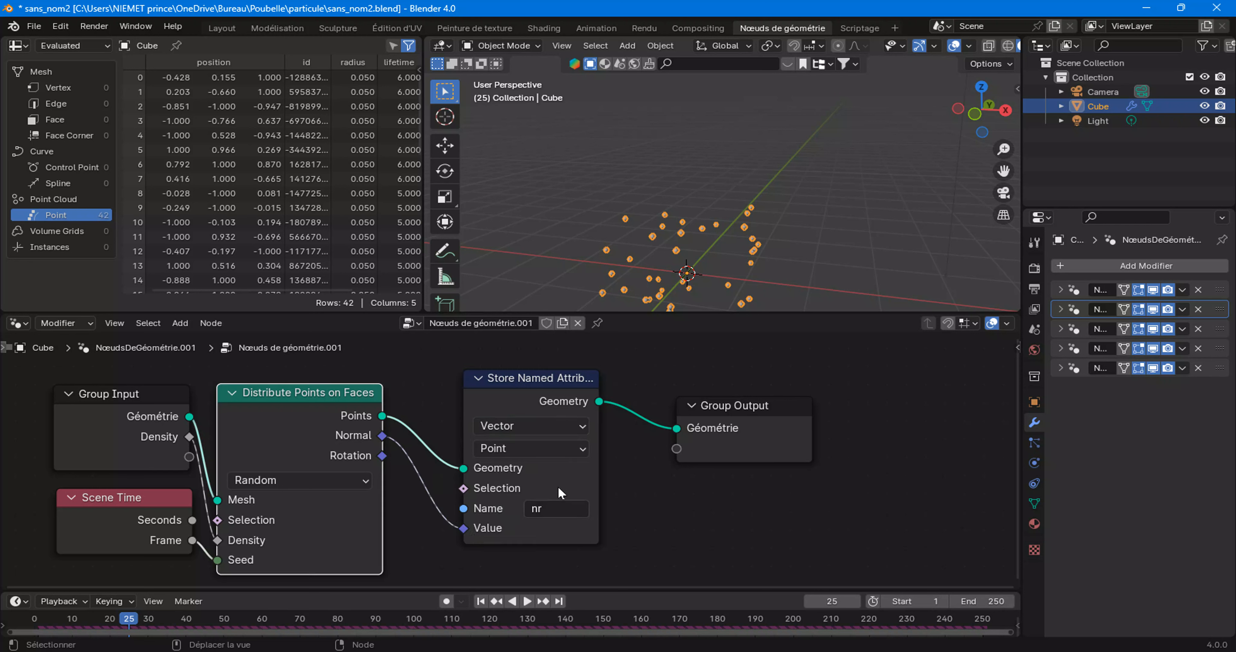
# Open the fourth modifier's node tree and add a Named Attribute node just below Combine XYZ
pyautogui.click(1217, 349)
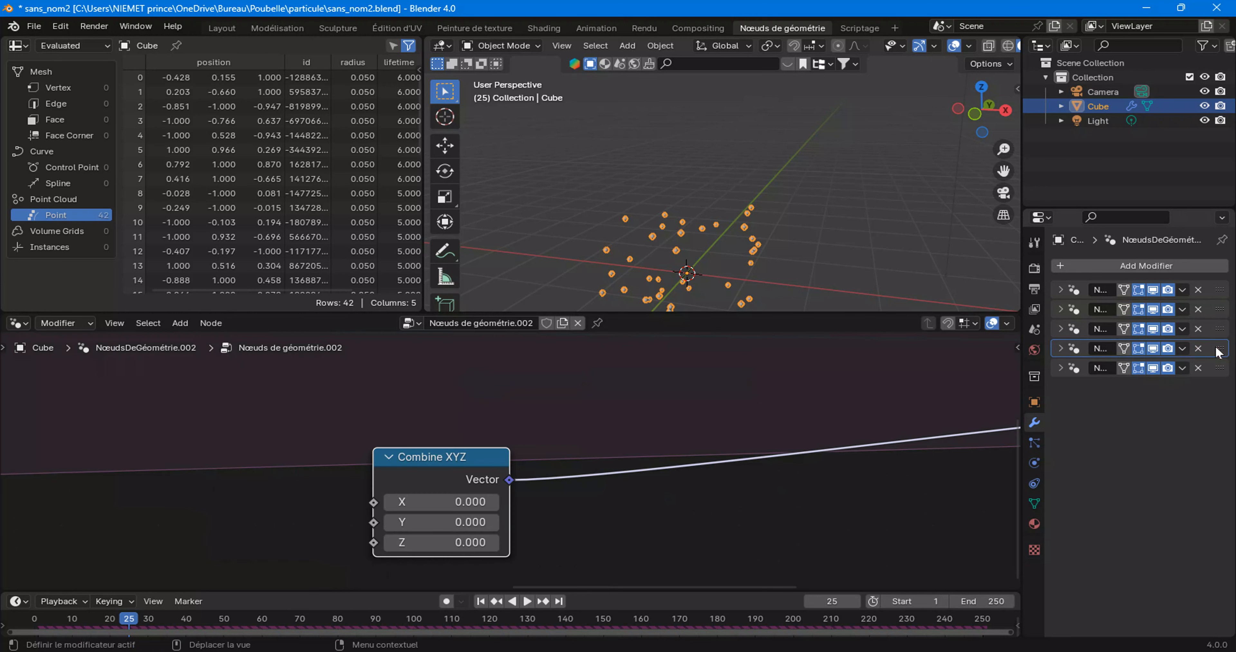
pyautogui.scroll(-4, 672, 448)
pyautogui.scroll(4, 535, 495)
pyautogui.moveTo(532, 495); pyautogui.dragTo(518, 469, button='middle')
pyautogui.moveTo(439, 423); pyautogui.dragTo(438, 395)
pyautogui.rightClick(414, 487)
pyautogui.moveTo(414, 485)
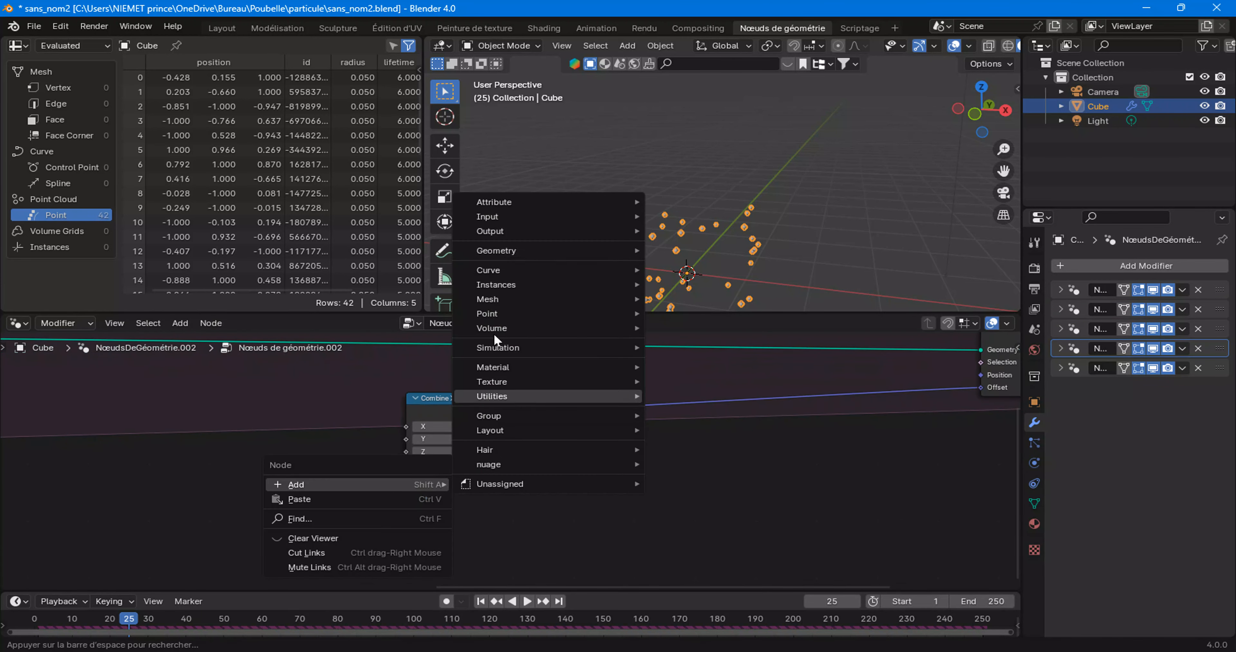
pyautogui.moveTo(495, 250)
pyautogui.moveTo(694, 251)
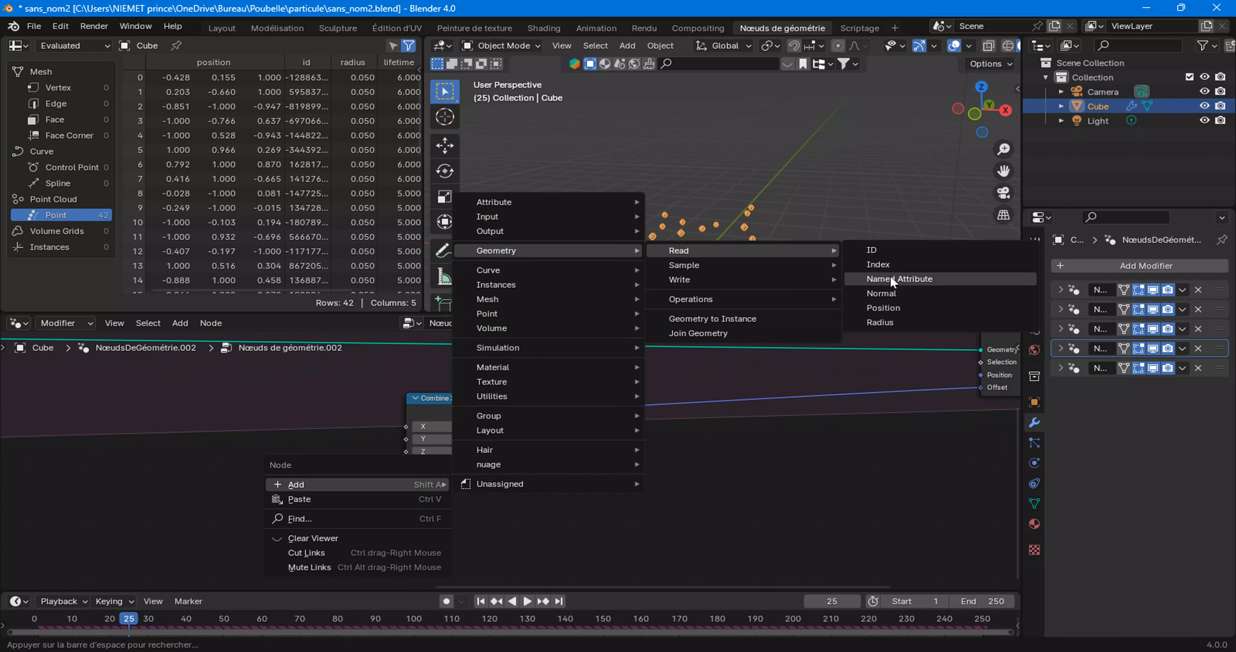
pyautogui.click(899, 279)
pyautogui.click(467, 520)
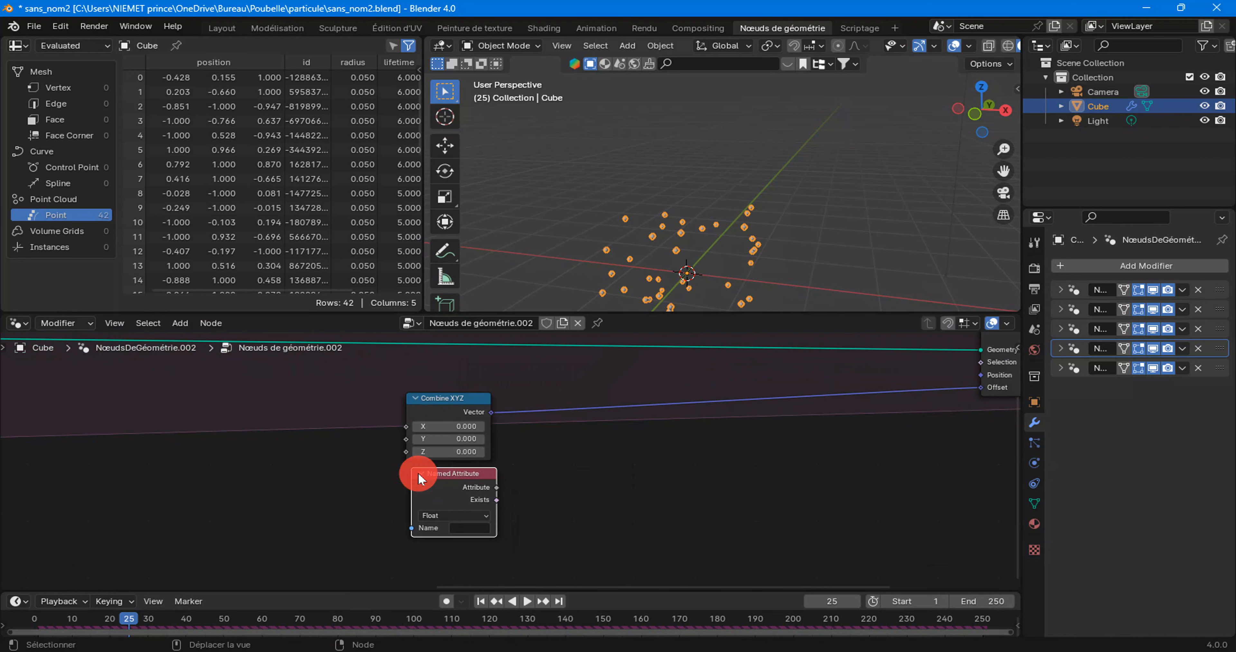
# Rewind the timeline to frame 0 and play the simulation to frame 53 to refresh the available attributes
pyautogui.click(459, 546)
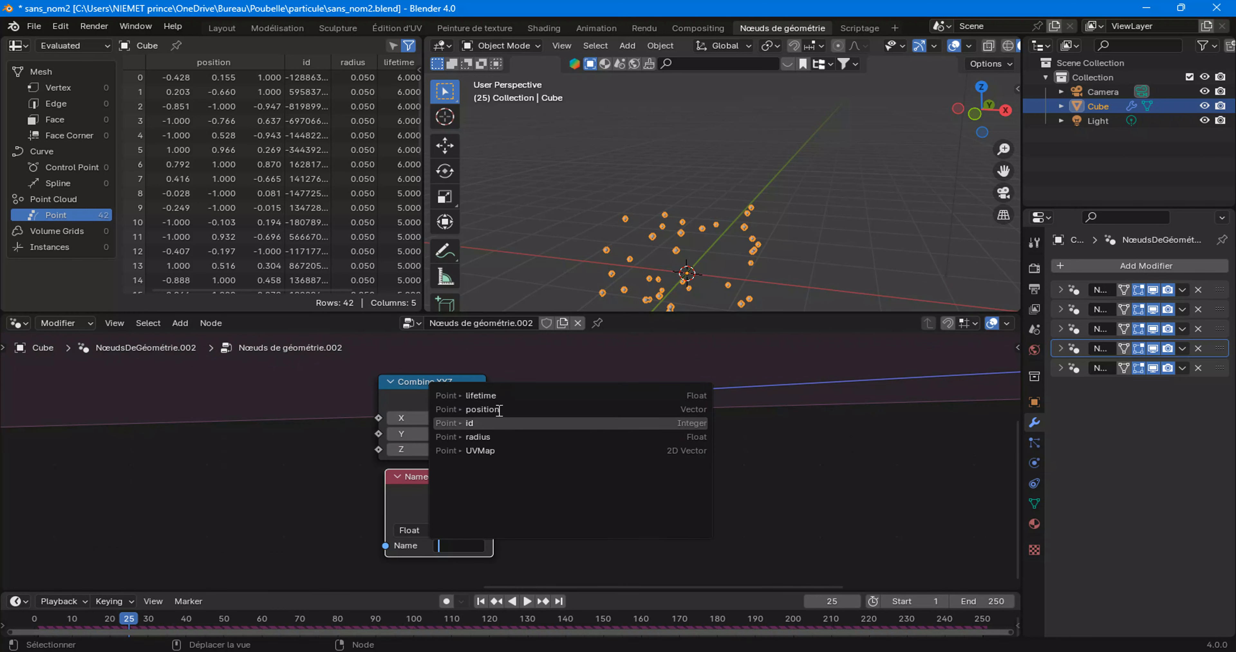
pyautogui.click(227, 609)
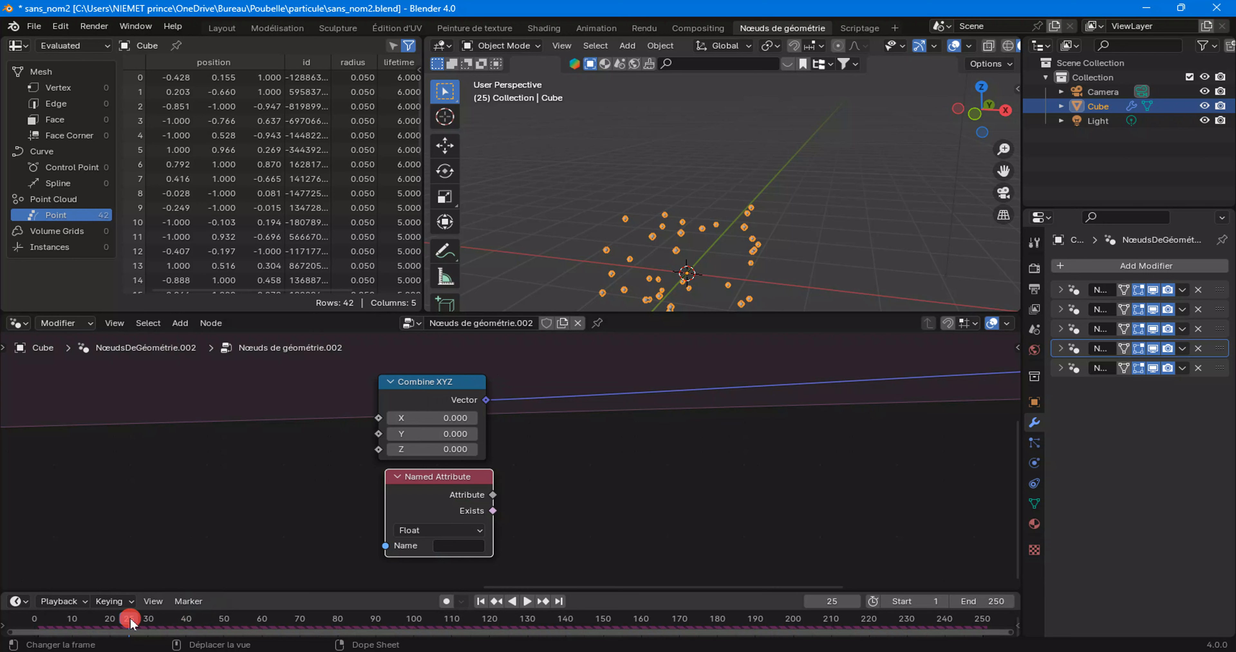
pyautogui.moveTo(129, 619); pyautogui.dragTo(30, 620)
pyautogui.press('space')
pyautogui.press('space')
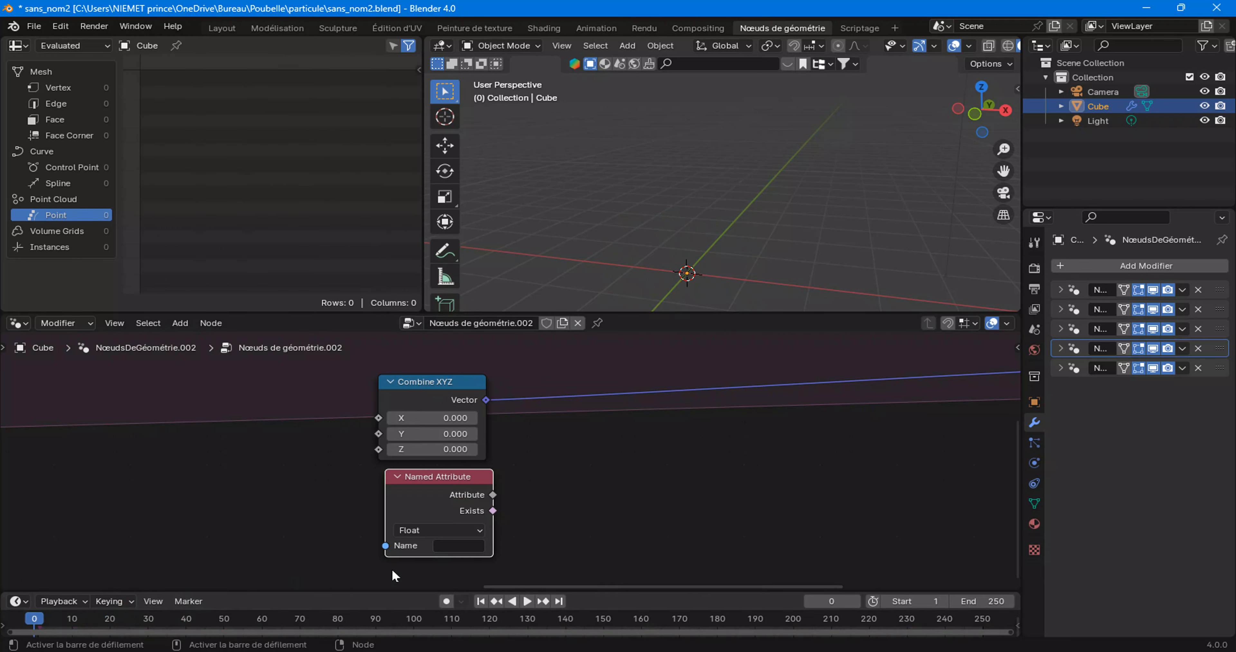
pyautogui.click(446, 546)
pyautogui.click(259, 527)
pyautogui.click(1059, 328)
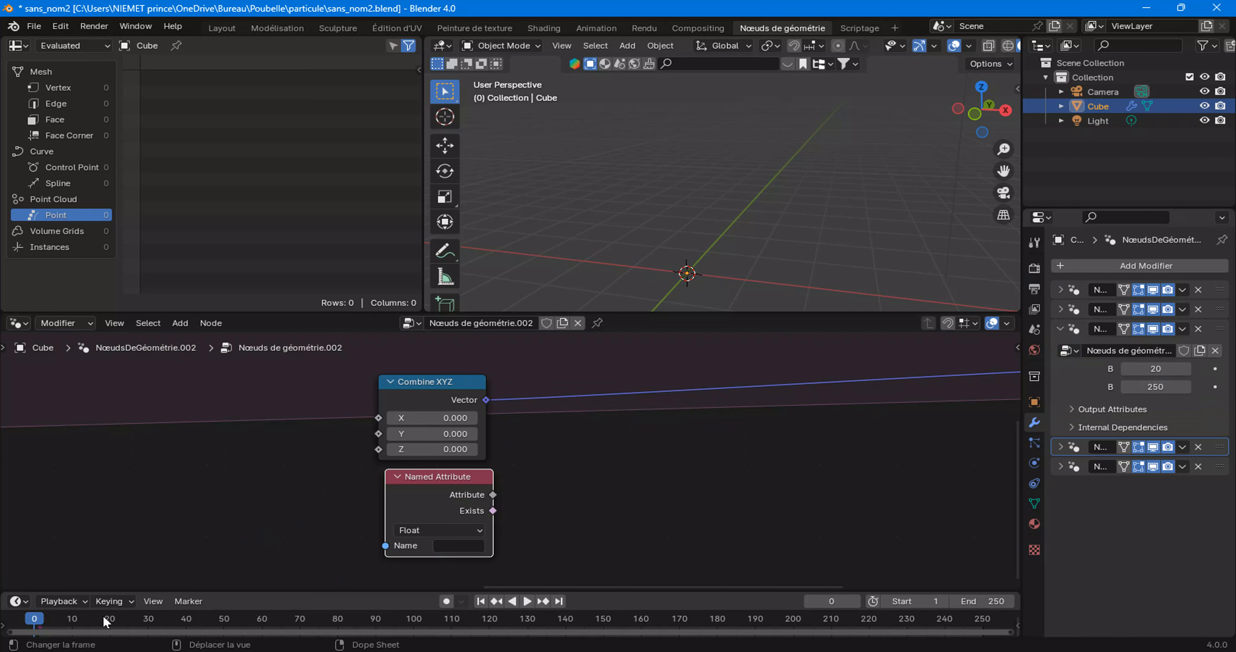
pyautogui.click(527, 601)
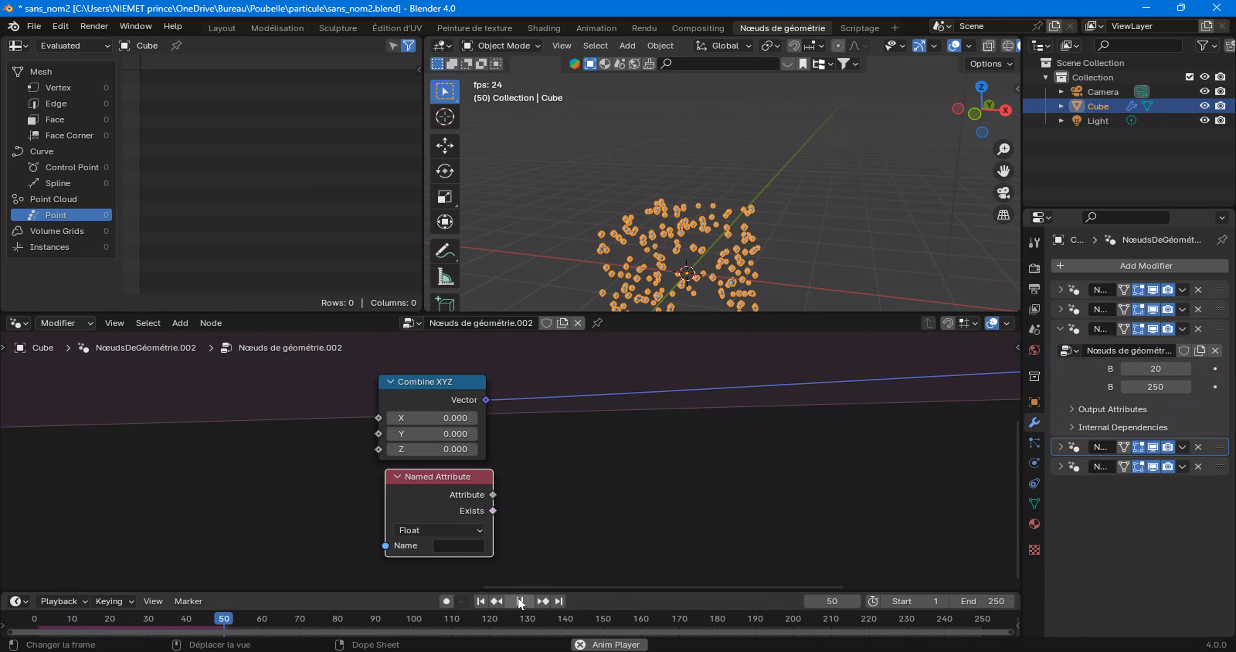
pyautogui.click(520, 601)
# Choose the Vector attribute nr in the Named Attribute node and align the node beneath Combine XYZ
pyautogui.click(461, 545)
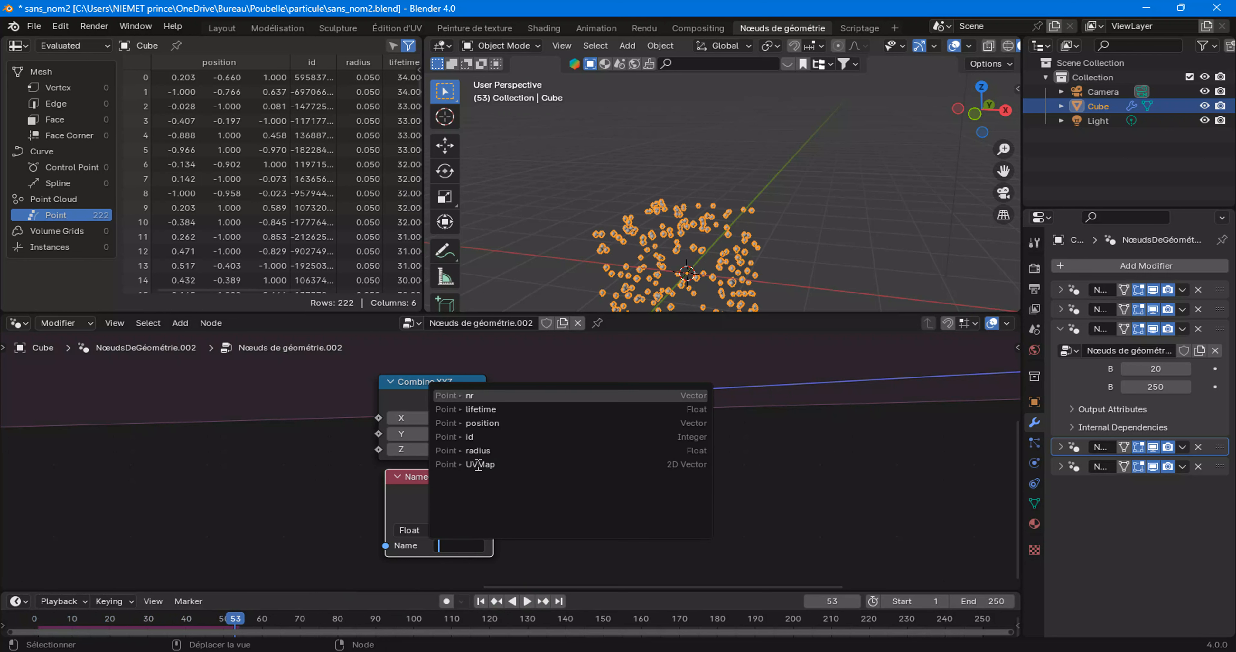
pyautogui.click(489, 396)
pyautogui.moveTo(475, 493); pyautogui.dragTo(463, 494)
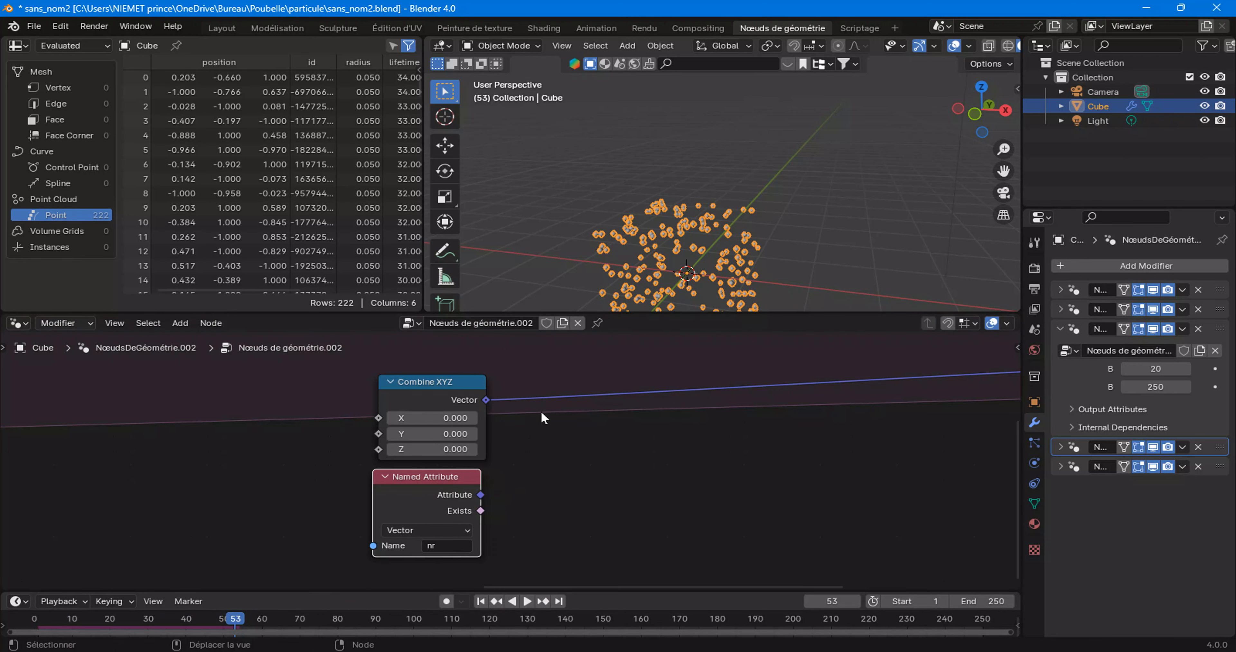
# Combine the Combine XYZ vector and the nr attribute with a vector Add node feeding the Offset input
pyautogui.moveTo(514, 500); pyautogui.dragTo(414, 490, button='middle')
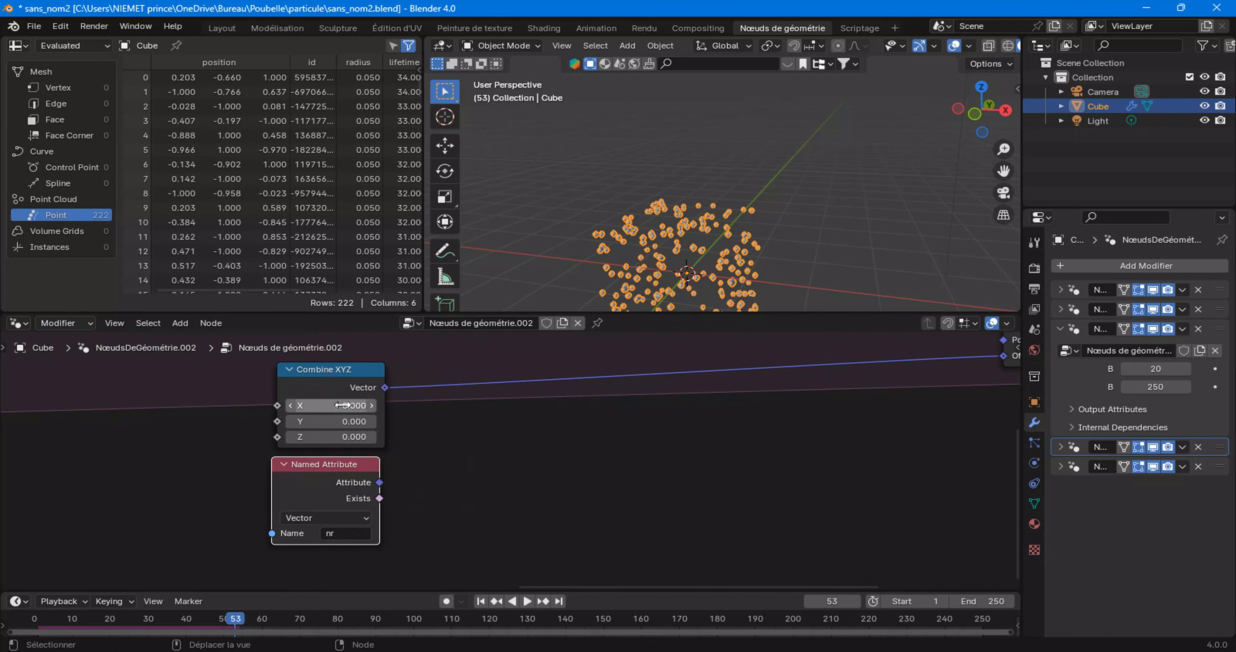
pyautogui.keyDown('ctrl'); pyautogui.keyDown('shift'); pyautogui.moveTo(340, 384); pyautogui.dragTo(349, 521, button='right'); pyautogui.keyUp('shift'); pyautogui.keyUp('ctrl')
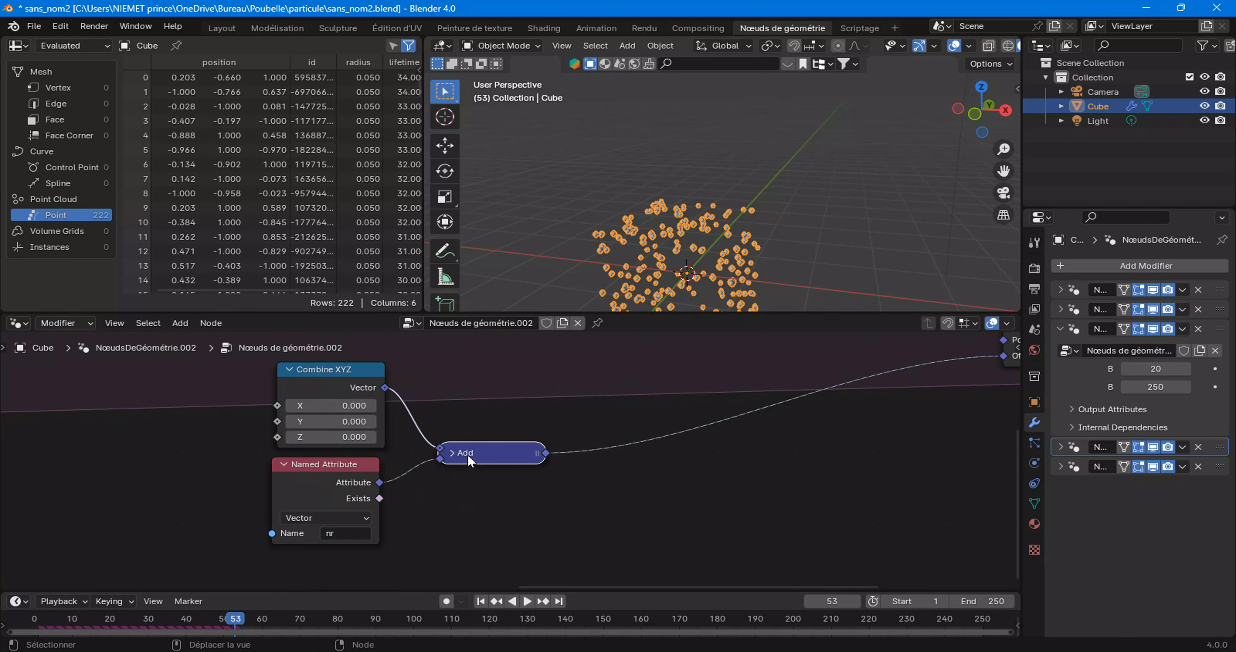
pyautogui.moveTo(455, 457); pyautogui.dragTo(452, 449)
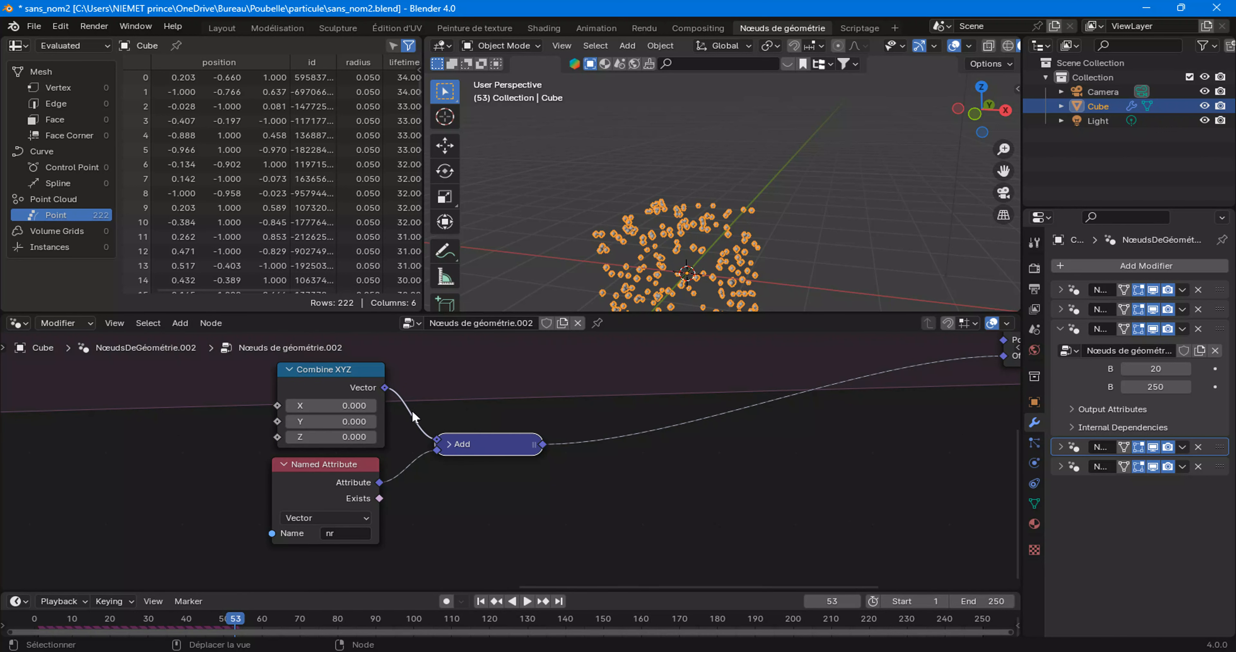
pyautogui.moveTo(385, 387); pyautogui.dragTo(444, 373)
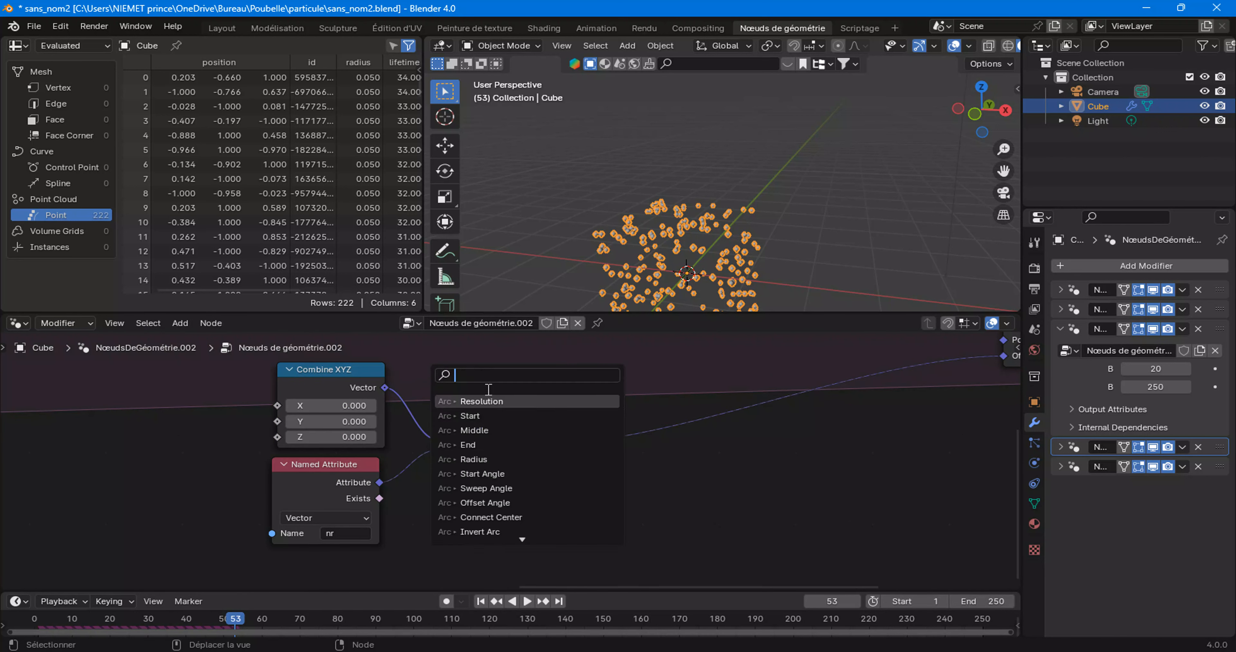
pyautogui.press('Escape')
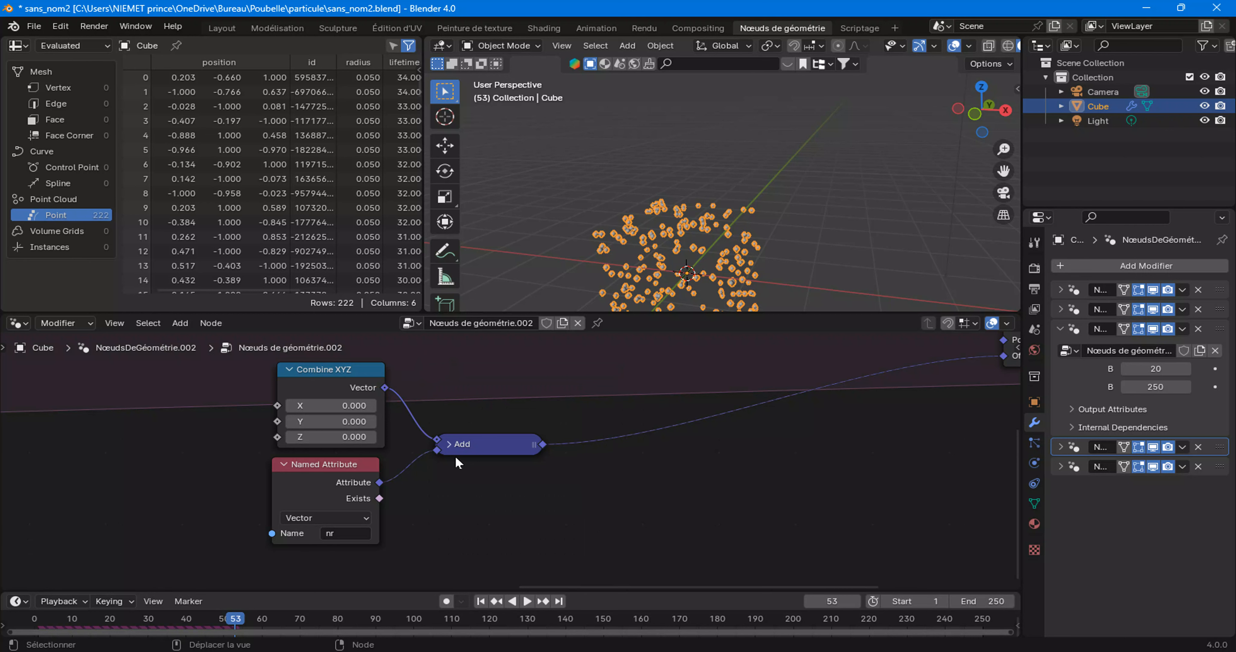
# Play the simulation from frame 1 and examine how the particles travel along the emission normals, stopping at frame 131
pyautogui.click(479, 601)
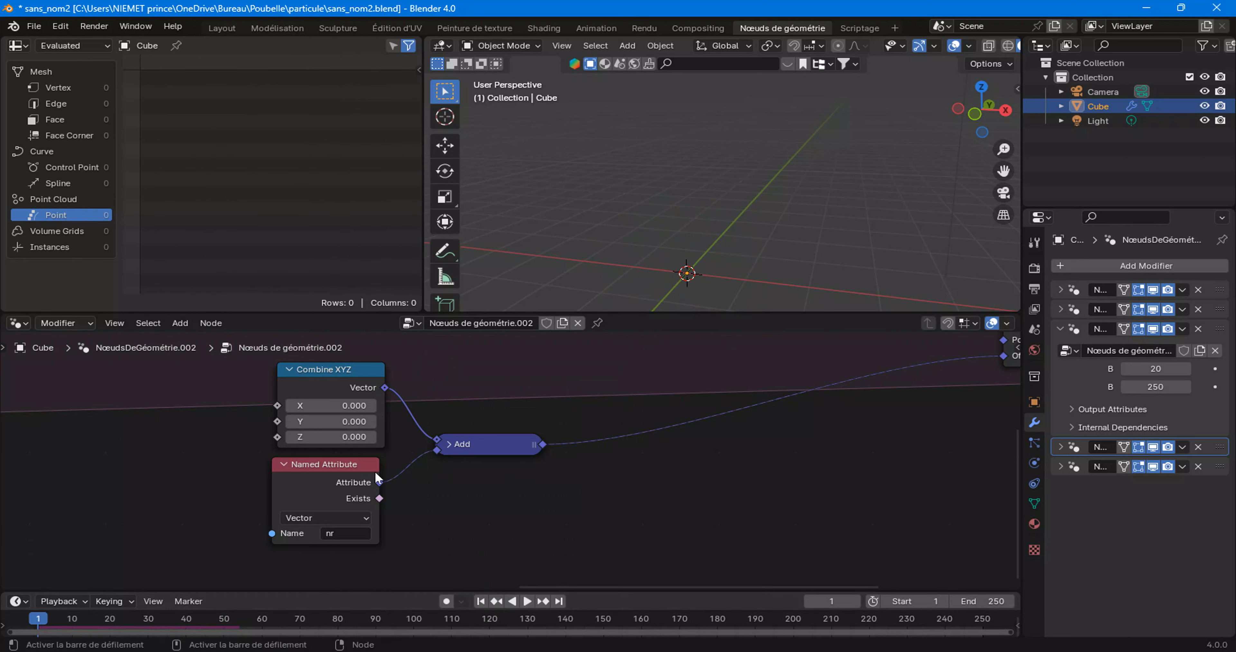
pyautogui.click(527, 602)
pyautogui.moveTo(758, 269); pyautogui.dragTo(781, 258, button='middle')
pyautogui.scroll(-3, 670, 257)
pyautogui.click(519, 601)
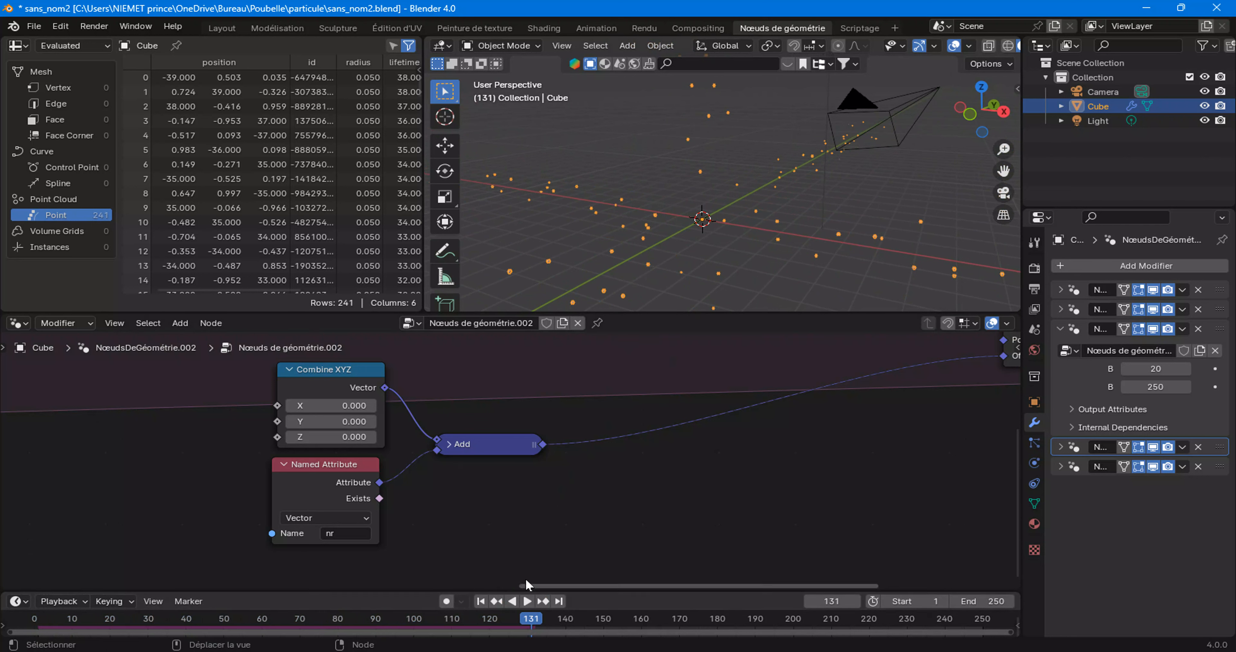
# Move the Add node away from Named Attribute and insert a duplicate of it on the link between them
pyautogui.moveTo(496, 443); pyautogui.dragTo(611, 437)
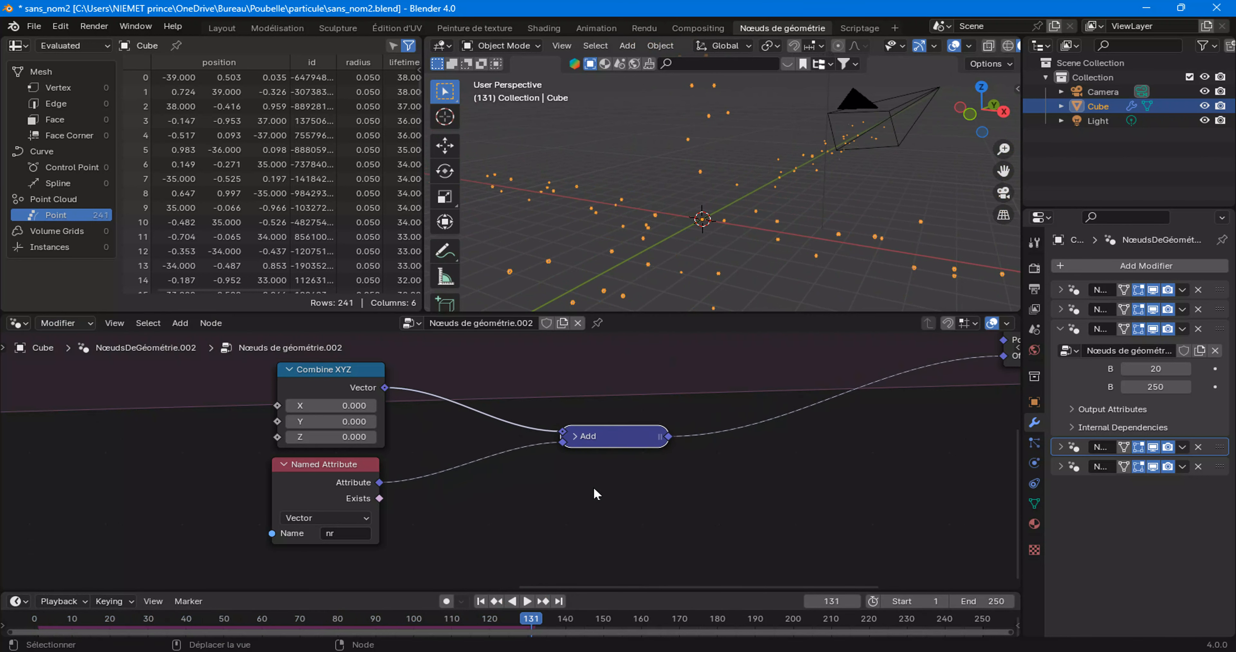
pyautogui.scroll(1, 408, 442)
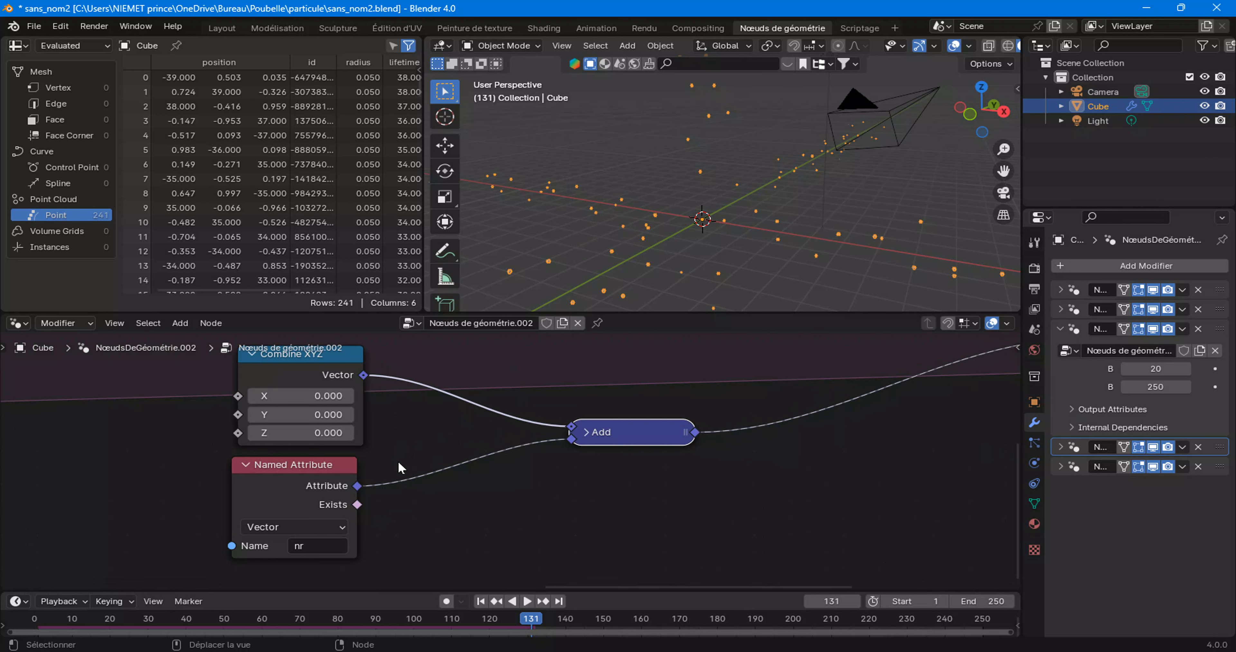
pyautogui.rightClick(378, 463)
pyautogui.moveTo(378, 464)
pyautogui.moveTo(471, 333)
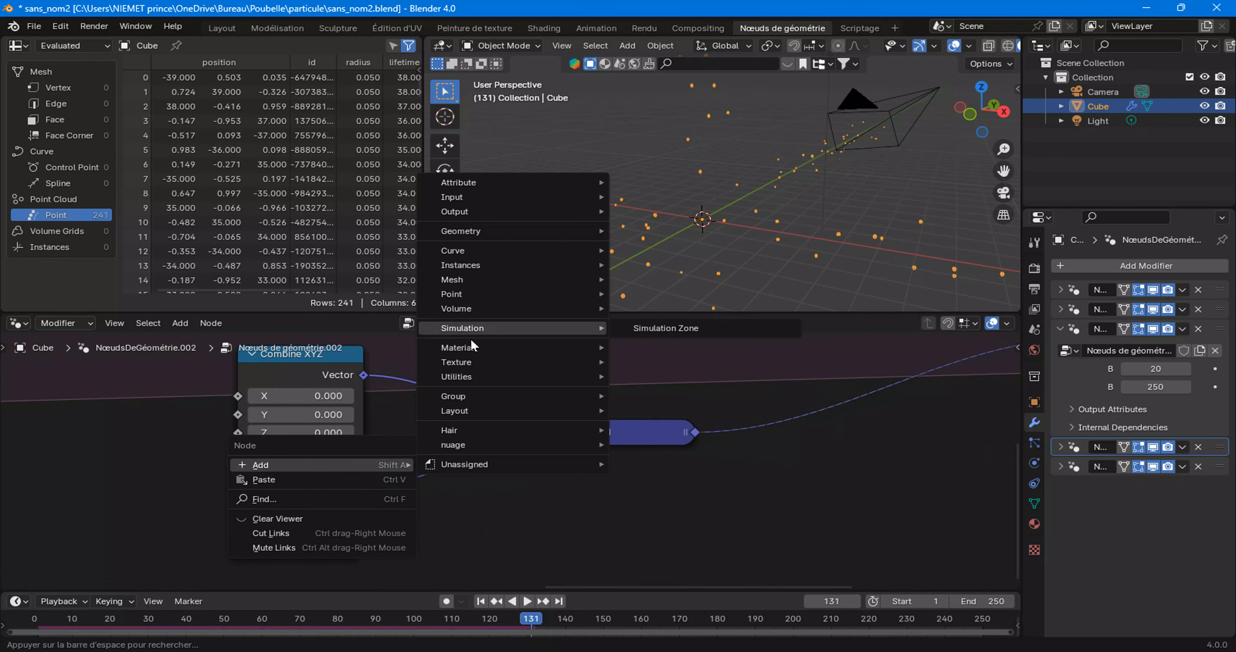
pyautogui.click(615, 433)
pyautogui.rightClick(615, 433)
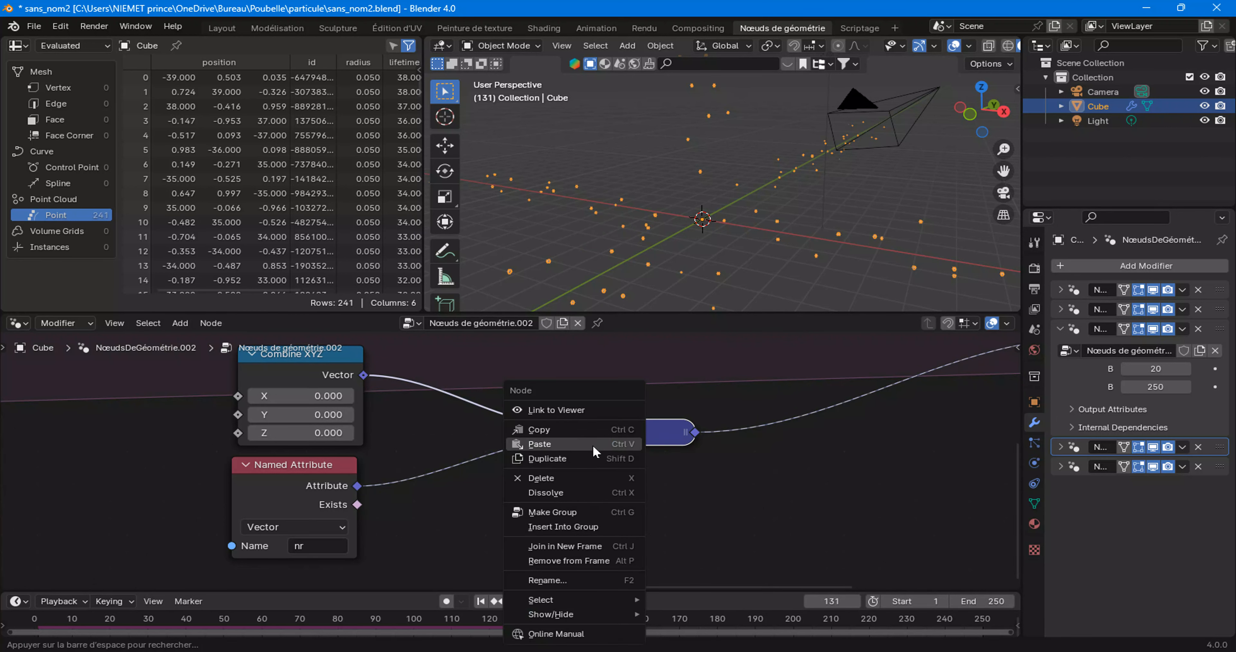
pyautogui.click(595, 458)
pyautogui.click(410, 497)
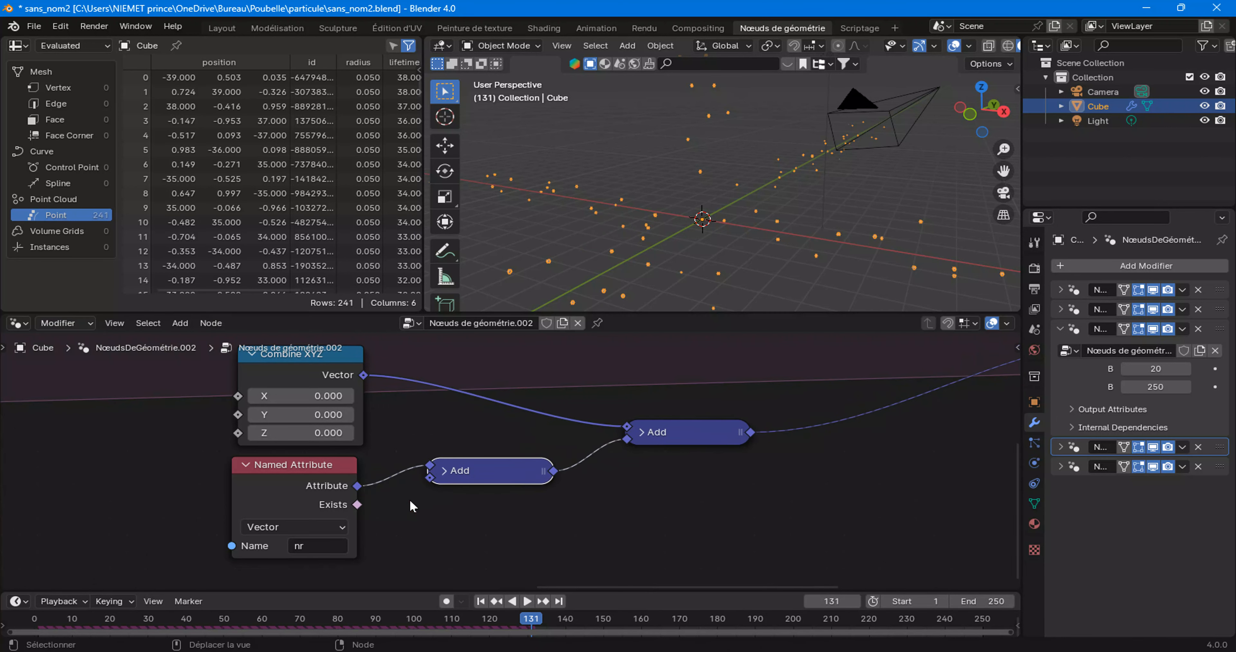
# Expand the duplicated Add node, change its operation to Multiply, and set all three vector factors to 0.400
pyautogui.click(445, 471)
pyautogui.moveTo(456, 473); pyautogui.dragTo(449, 430, button='middle')
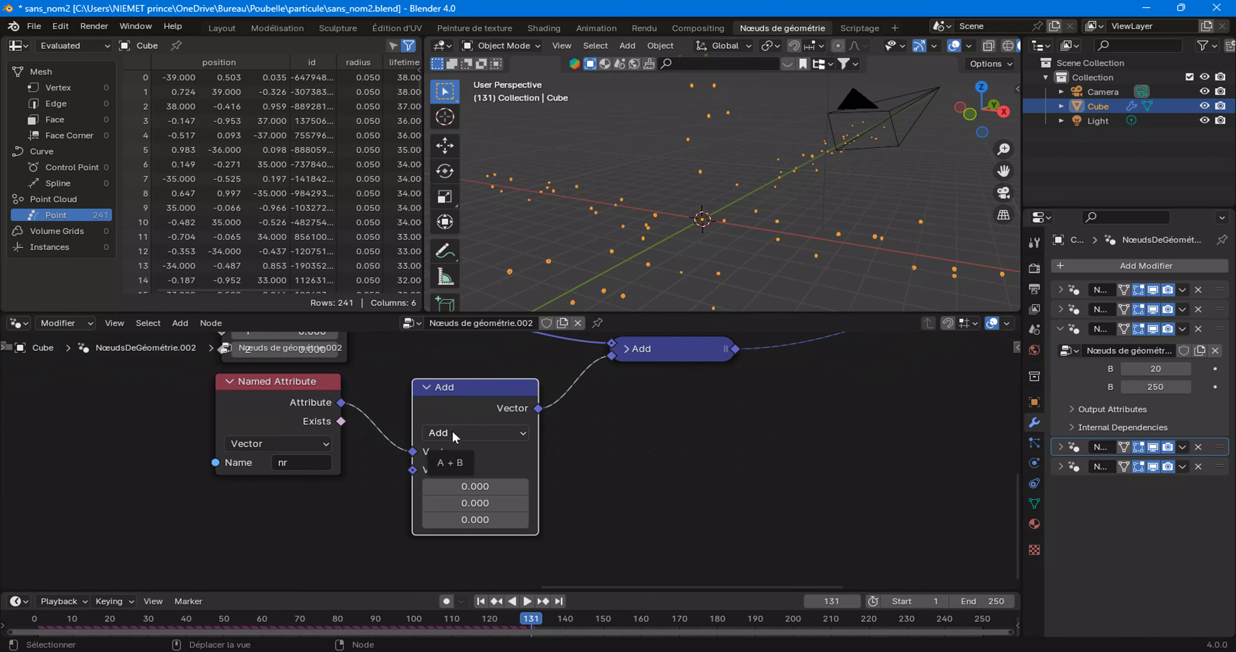
pyautogui.click(451, 433)
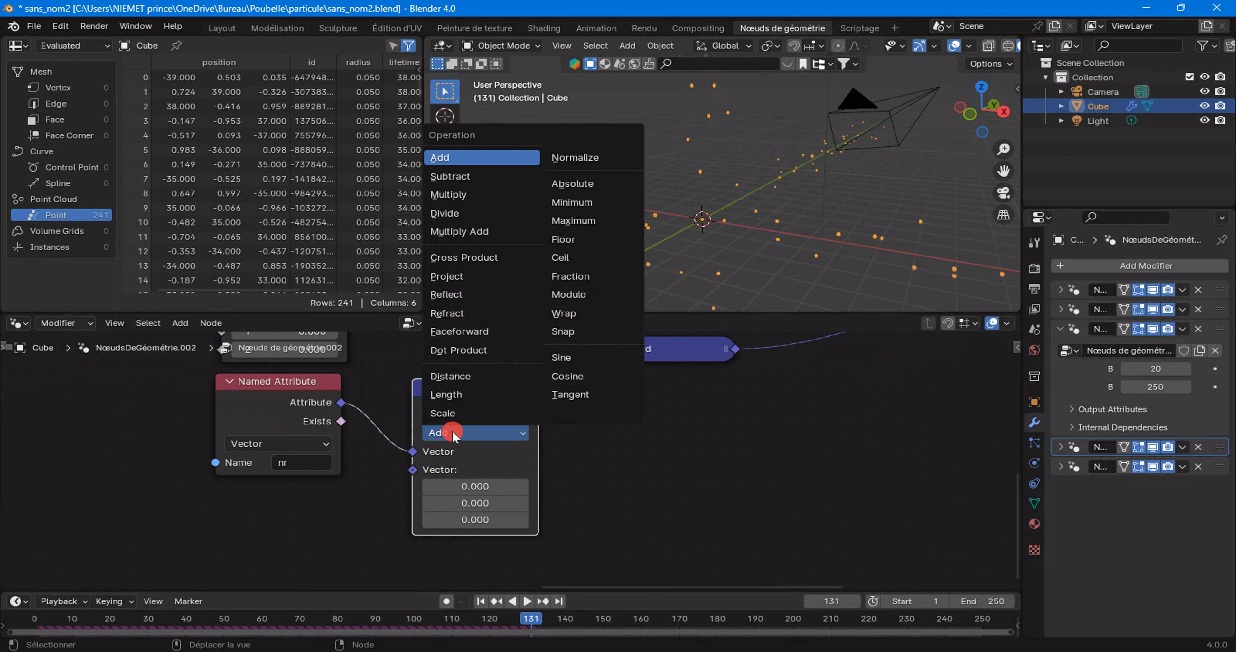
pyautogui.click(469, 196)
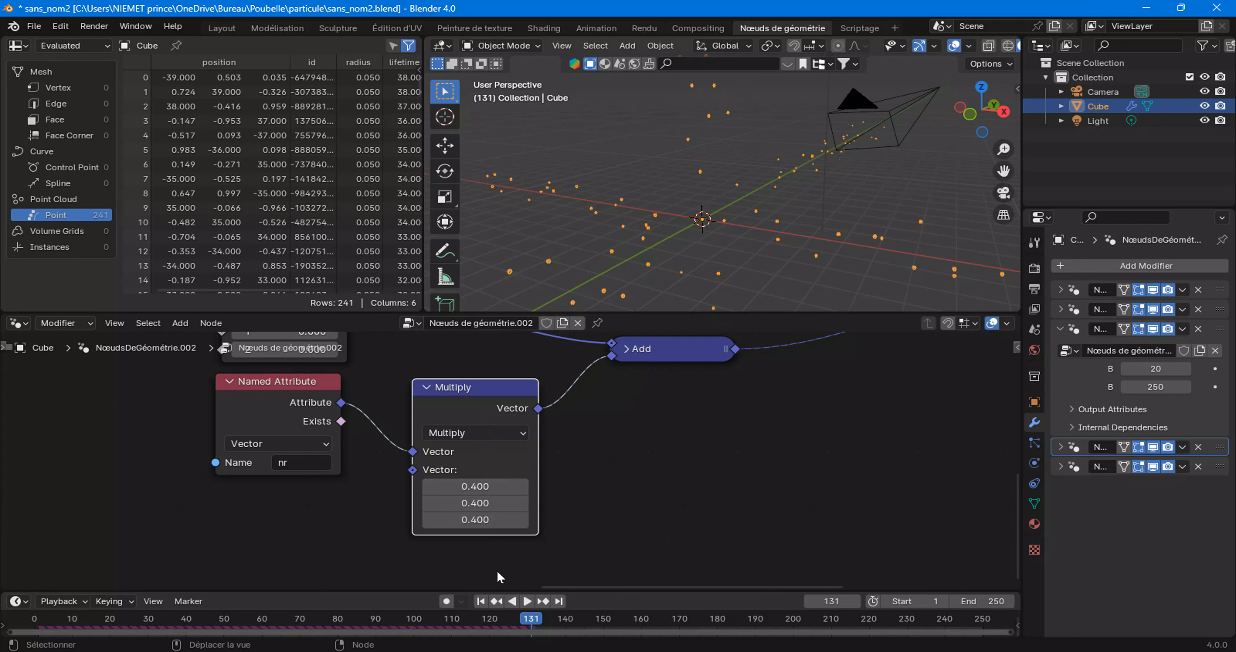
# Replay the simulation from the first frame and set all three Multiply factors to 0.200 during playback
pyautogui.click(481, 601)
pyautogui.click(526, 602)
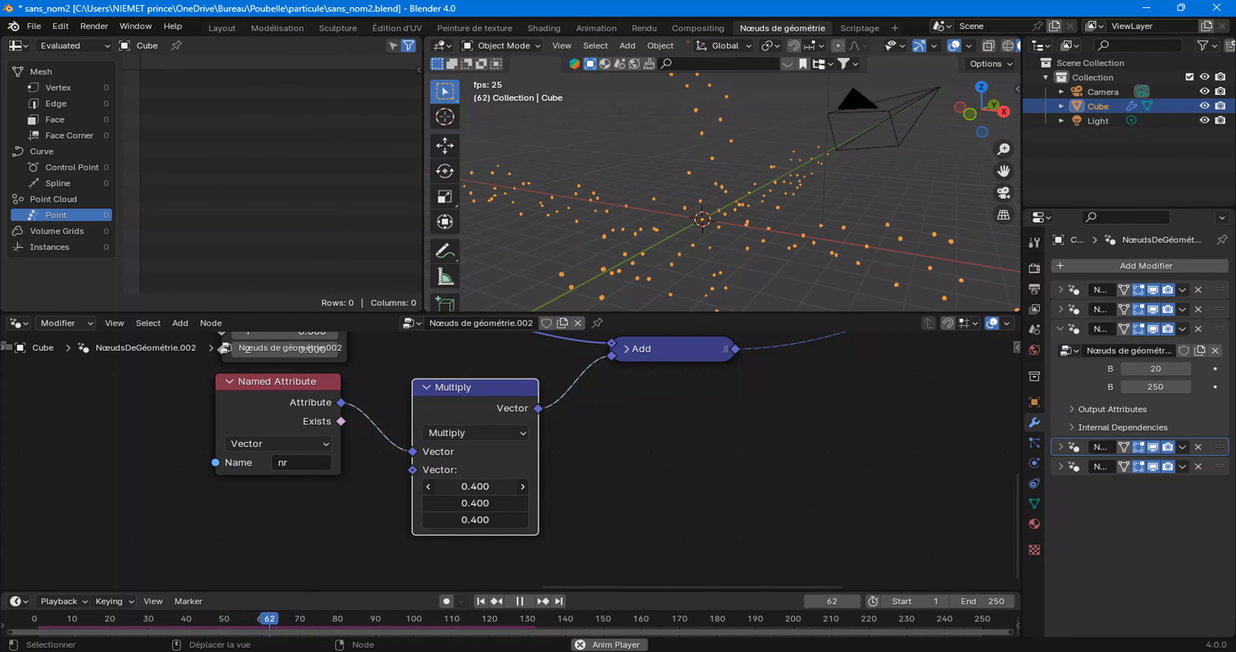
pyautogui.moveTo(474, 487); pyautogui.dragTo(640, 262)
pyautogui.moveTo(639, 262); pyautogui.dragTo(677, 257, button='middle')
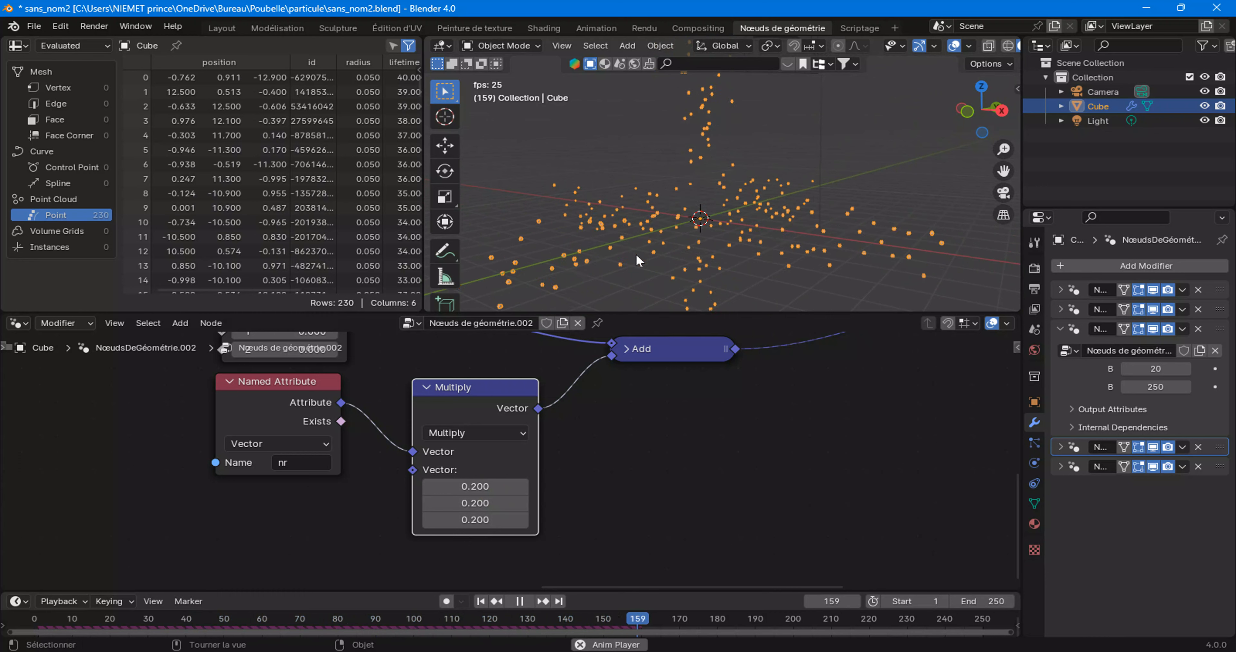
# Reposition the Add node between the Multiply and Set Position nodes
pyautogui.scroll(-4, 508, 456)
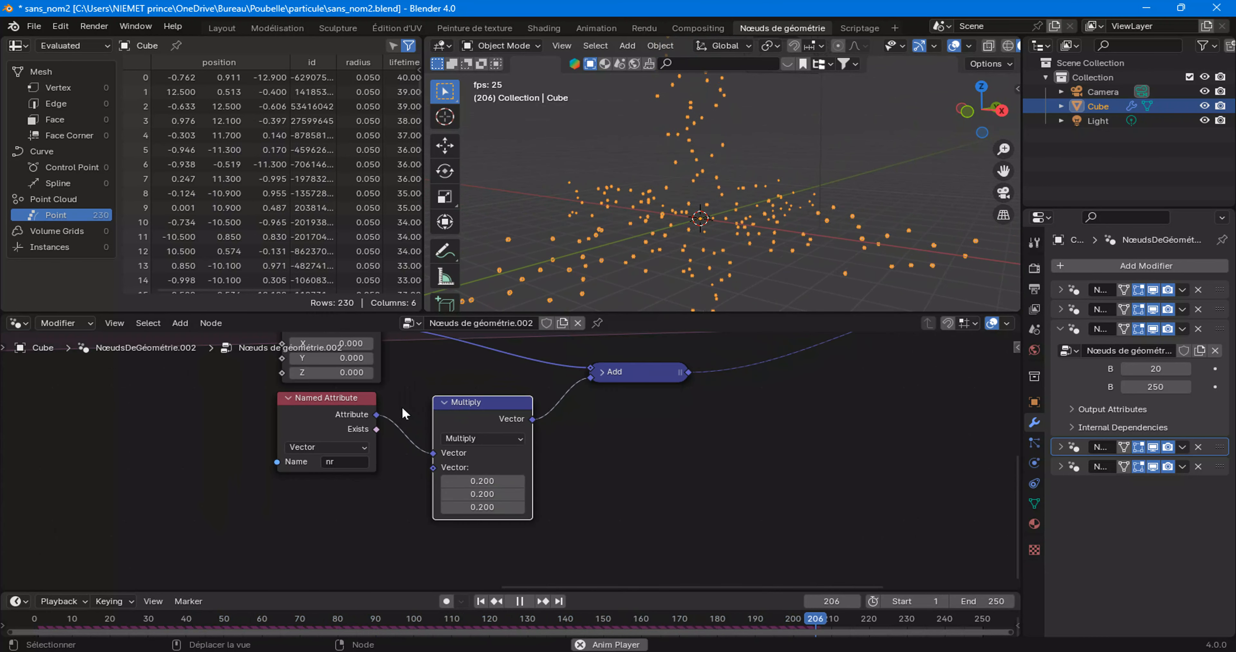
pyautogui.moveTo(588, 405)
pyautogui.mouseDown()
pyautogui.moveTo(590, 377)
pyautogui.moveTo(596, 386)
pyautogui.mouseUp()
pyautogui.scroll(-2, 343, 450)
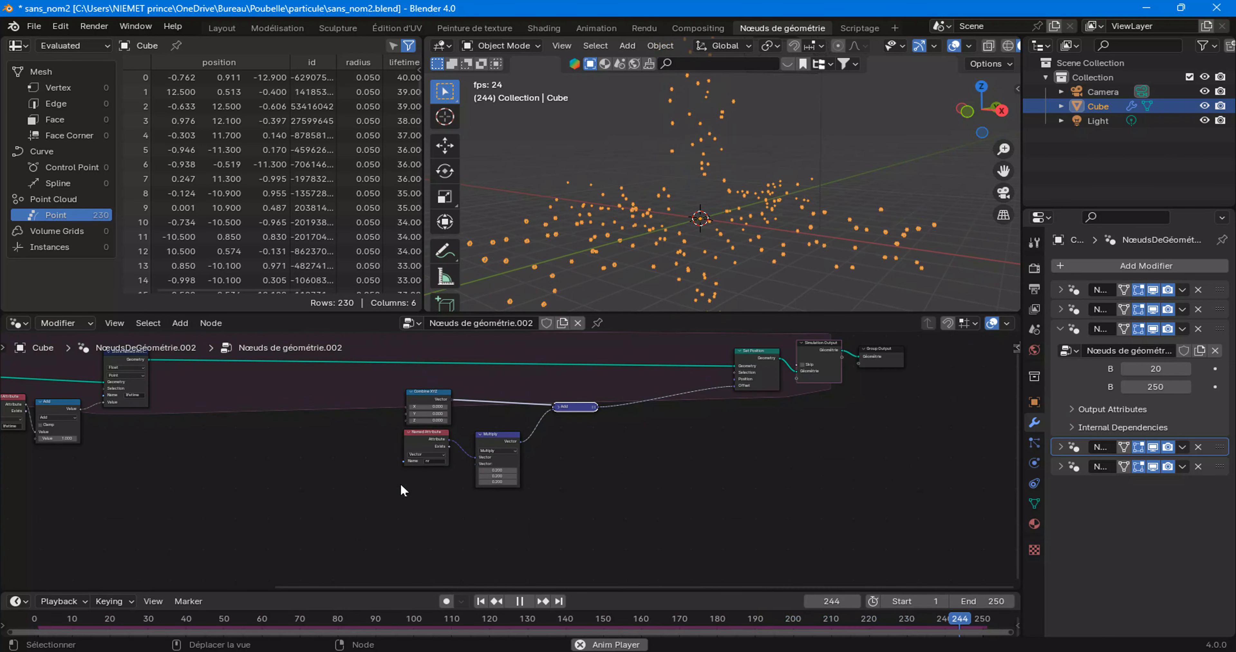
pyautogui.scroll(3, 407, 477)
pyautogui.scroll(1, 384, 477)
pyautogui.moveTo(235, 410); pyautogui.dragTo(289, 441, button='middle')
pyautogui.scroll(-2, 278, 438)
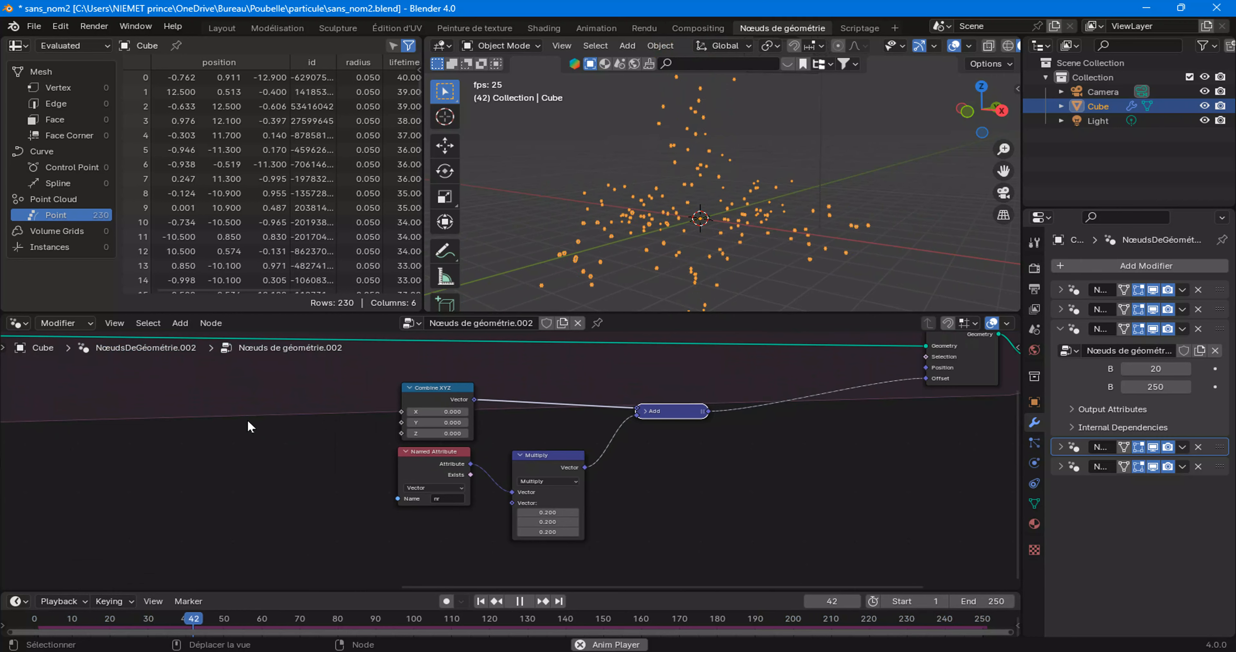
# Expand the fourth geometry nodes modifier's settings in place of the third's and add a Group Input node beside Named Attribute
pyautogui.rightClick(248, 426)
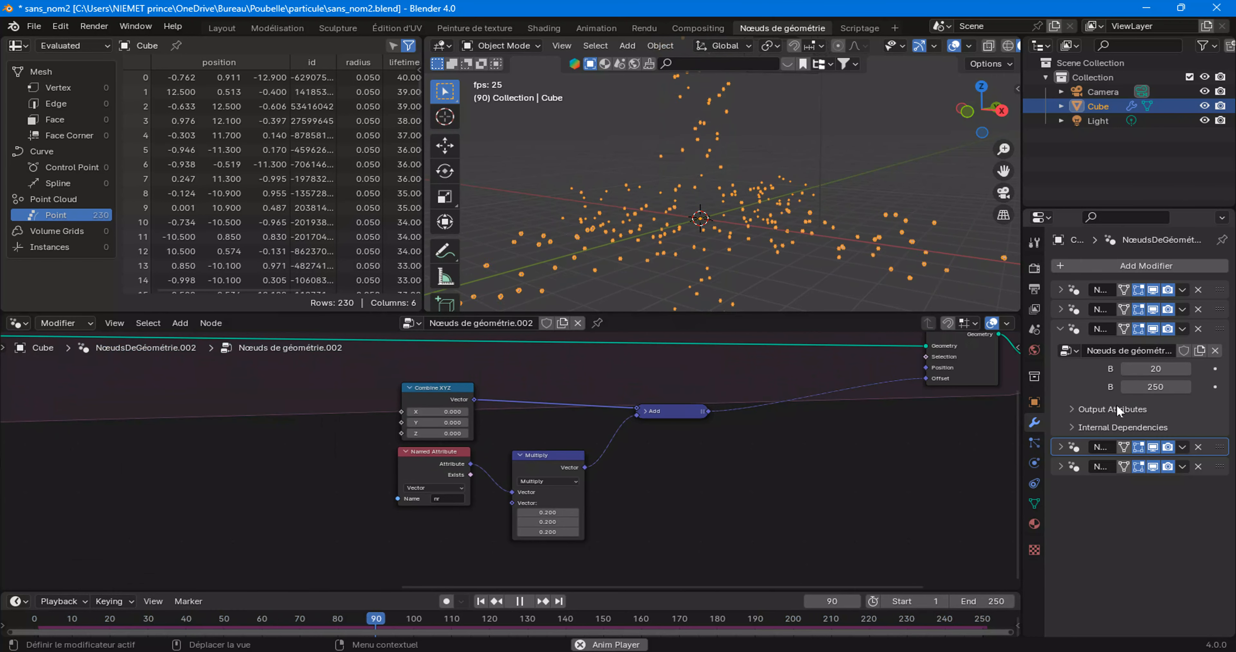
pyautogui.click(1059, 329)
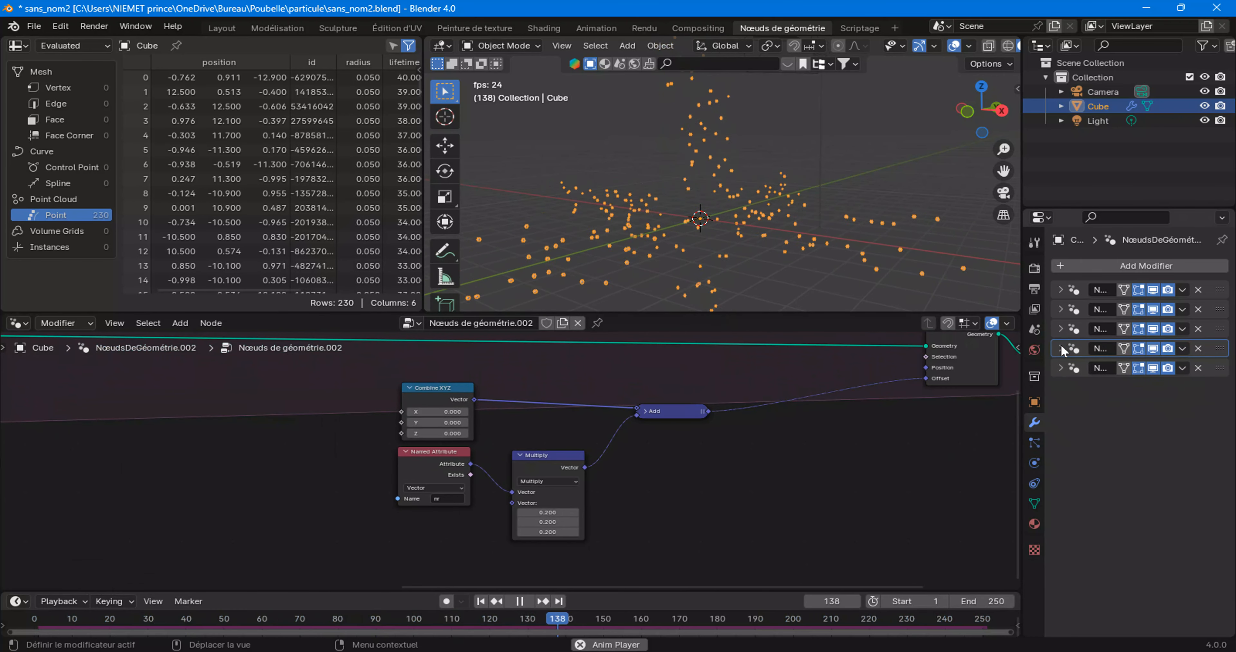
pyautogui.click(1060, 349)
pyautogui.rightClick(280, 448)
pyautogui.moveTo(287, 448)
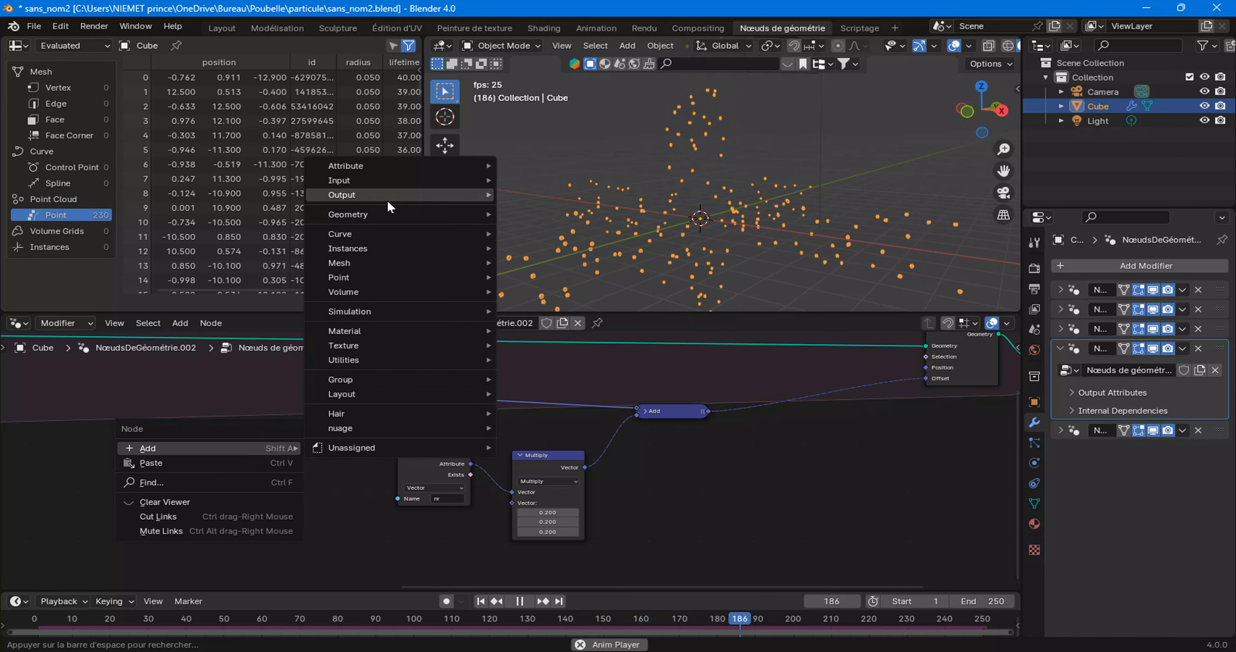
pyautogui.moveTo(380, 213)
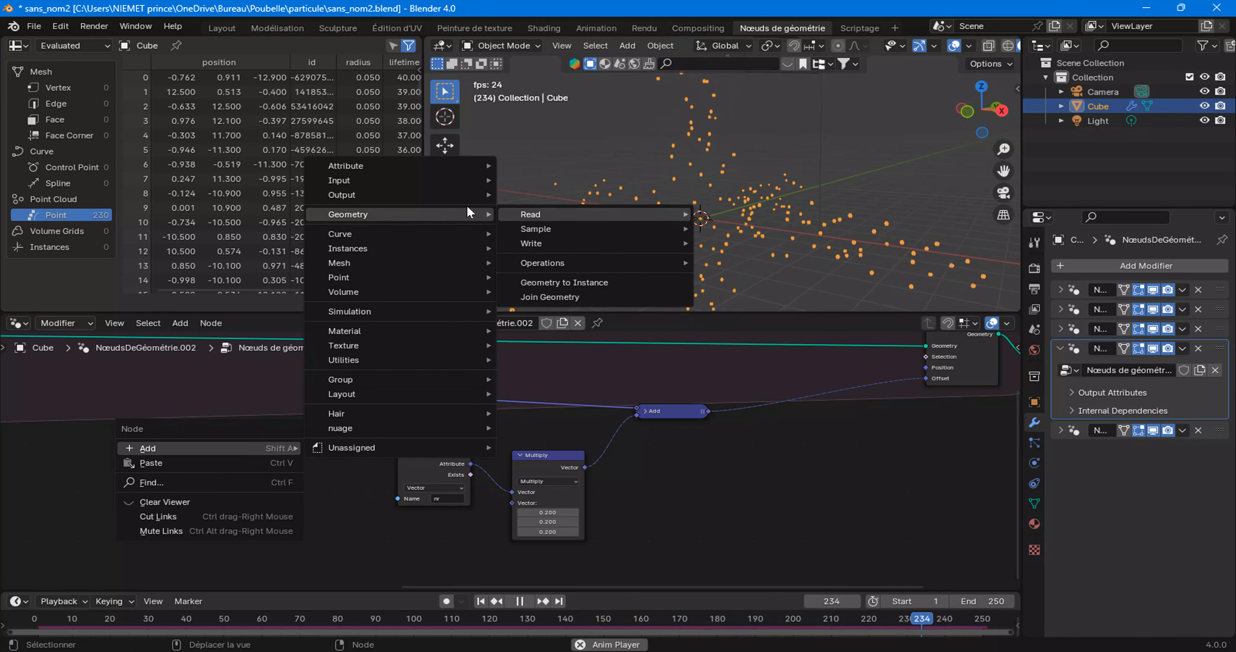
pyautogui.moveTo(492, 181)
pyautogui.moveTo(519, 194)
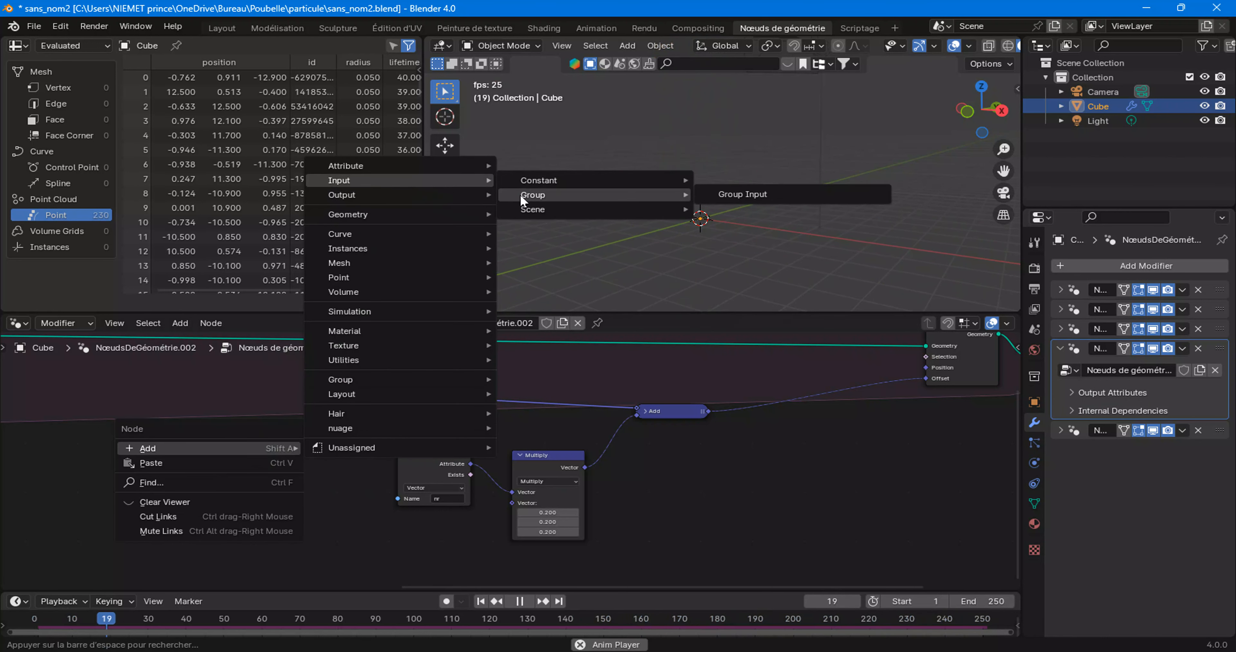
pyautogui.click(734, 194)
pyautogui.click(273, 455)
pyautogui.scroll(3, 299, 488)
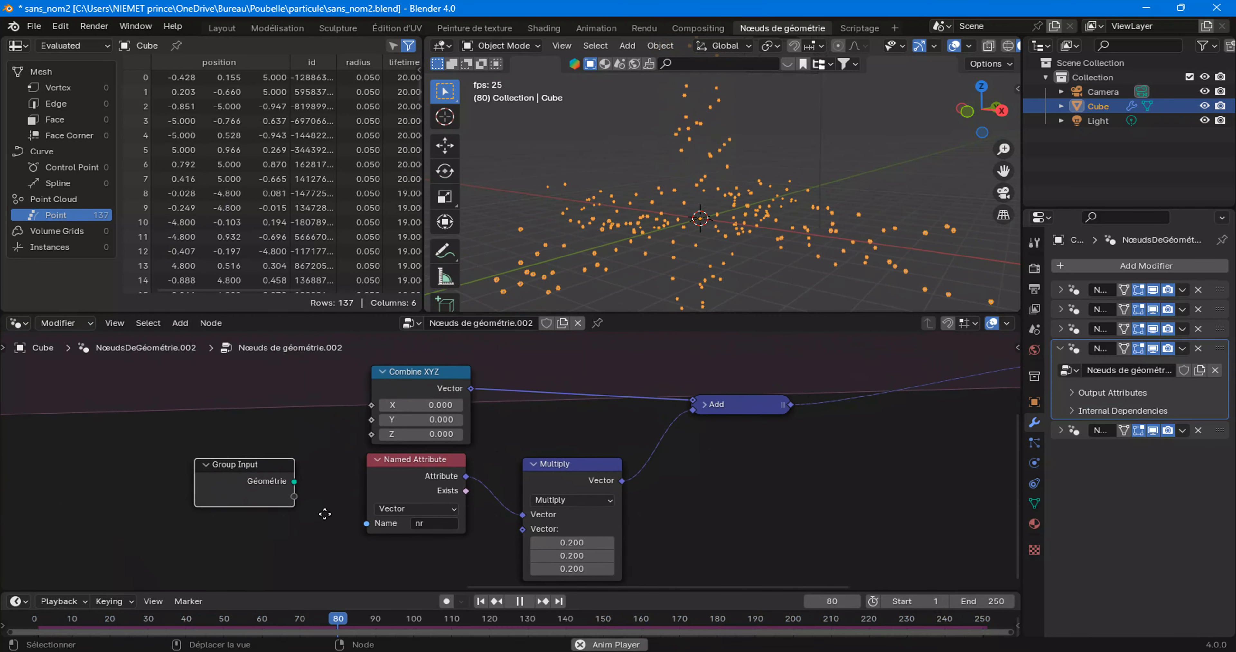
# Link a new Group Input vector socket to the Add node, dissolve Combine XYZ, and move Group Input into its place
pyautogui.moveTo(297, 504); pyautogui.dragTo(697, 408)
pyautogui.click(433, 398)
pyautogui.rightClick(433, 398)
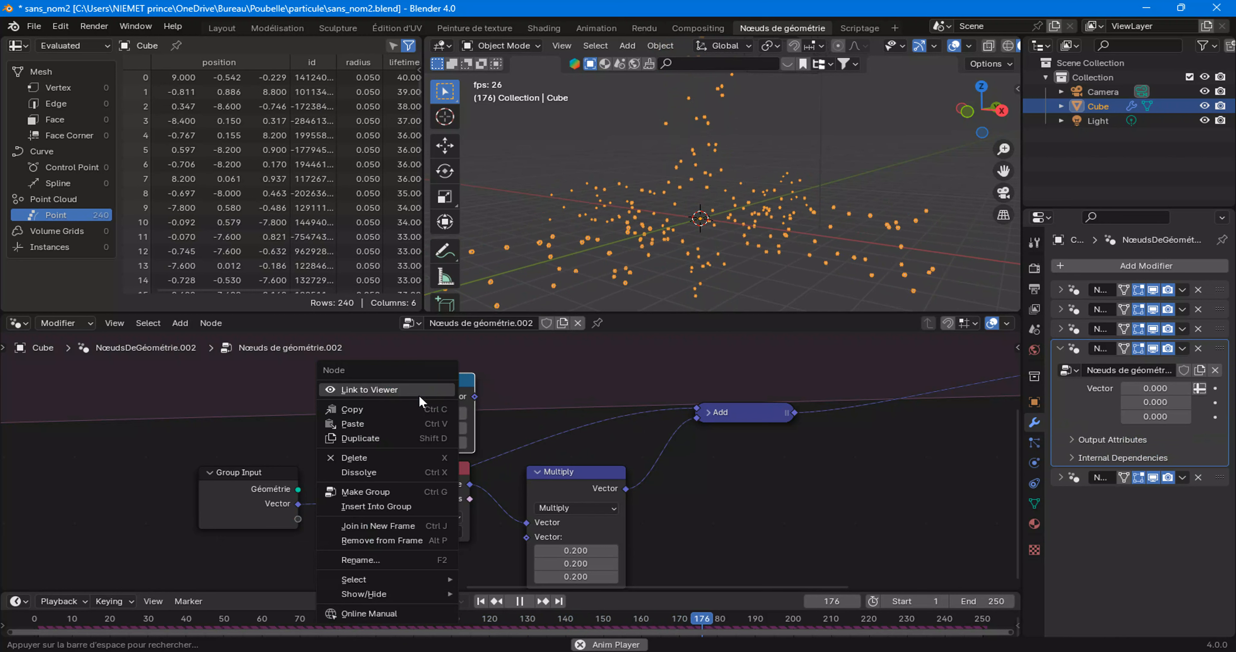
pyautogui.click(384, 471)
pyautogui.moveTo(240, 475); pyautogui.dragTo(396, 381)
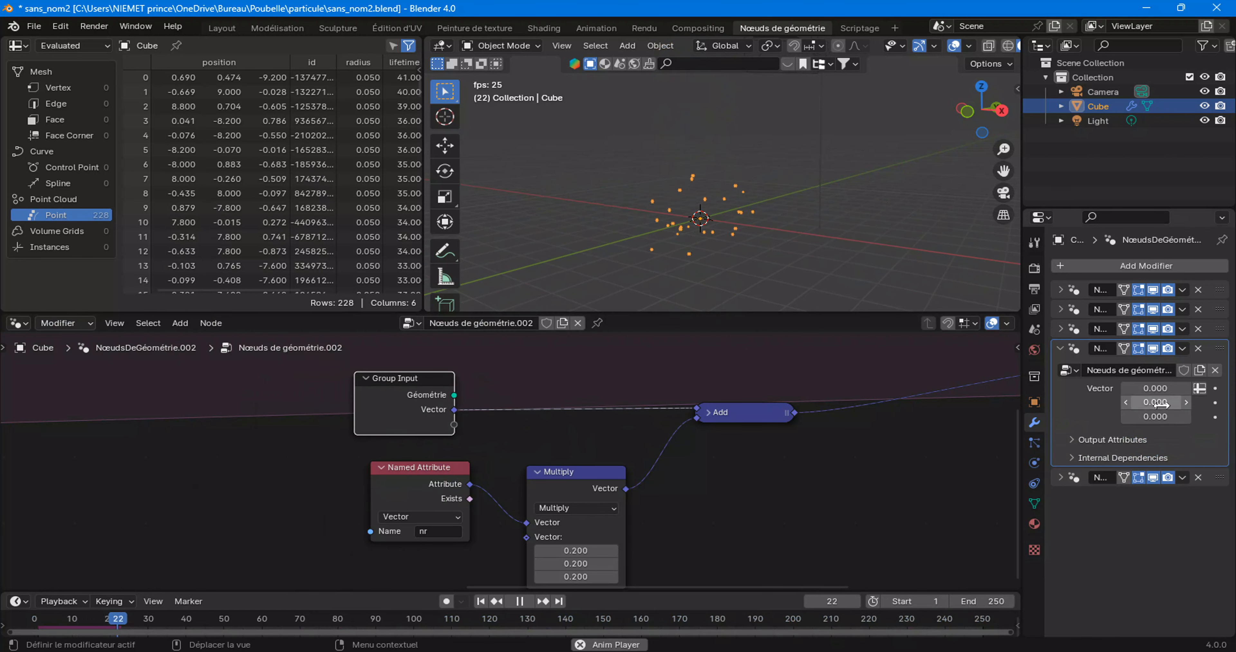
# Expose the Multiply node's second vector as a new group input and change that input's type to Float
pyautogui.moveTo(454, 424); pyautogui.dragTo(525, 536)
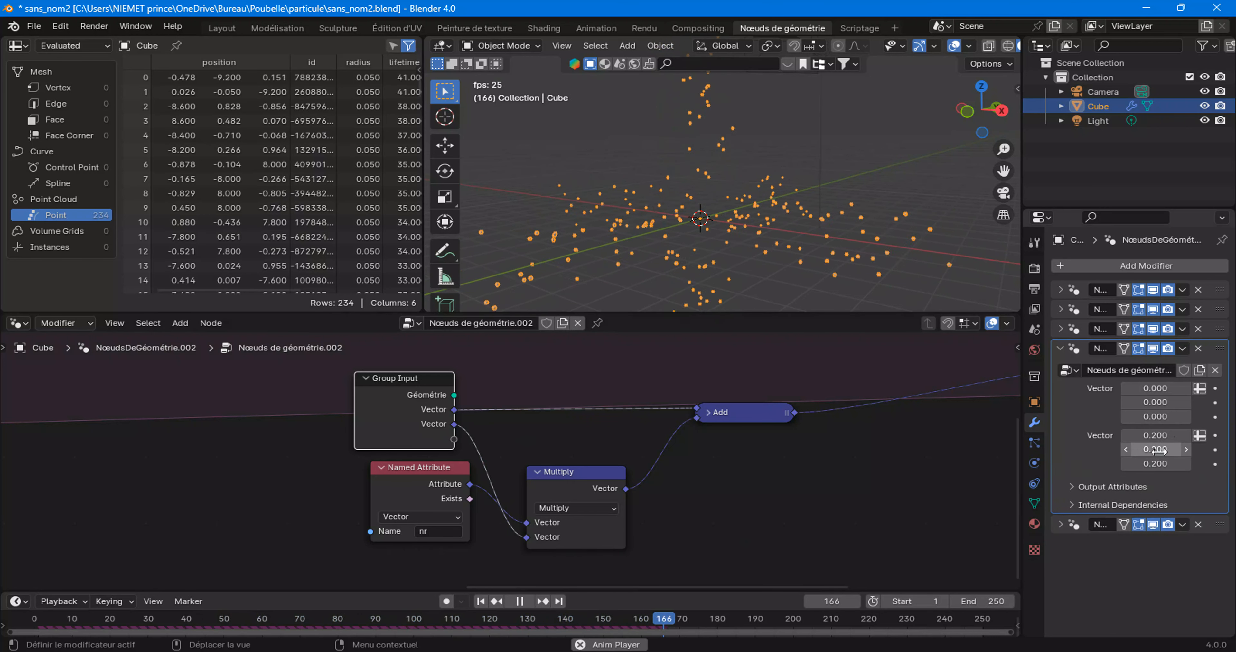
pyautogui.click(1015, 349)
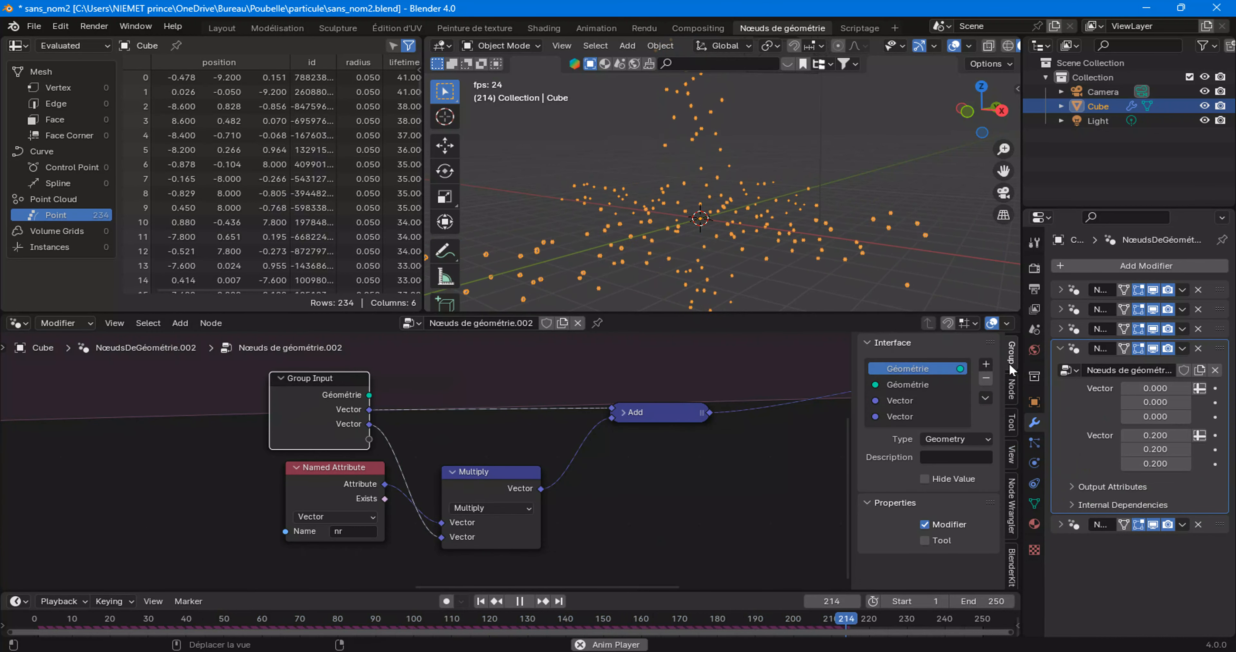
pyautogui.click(897, 415)
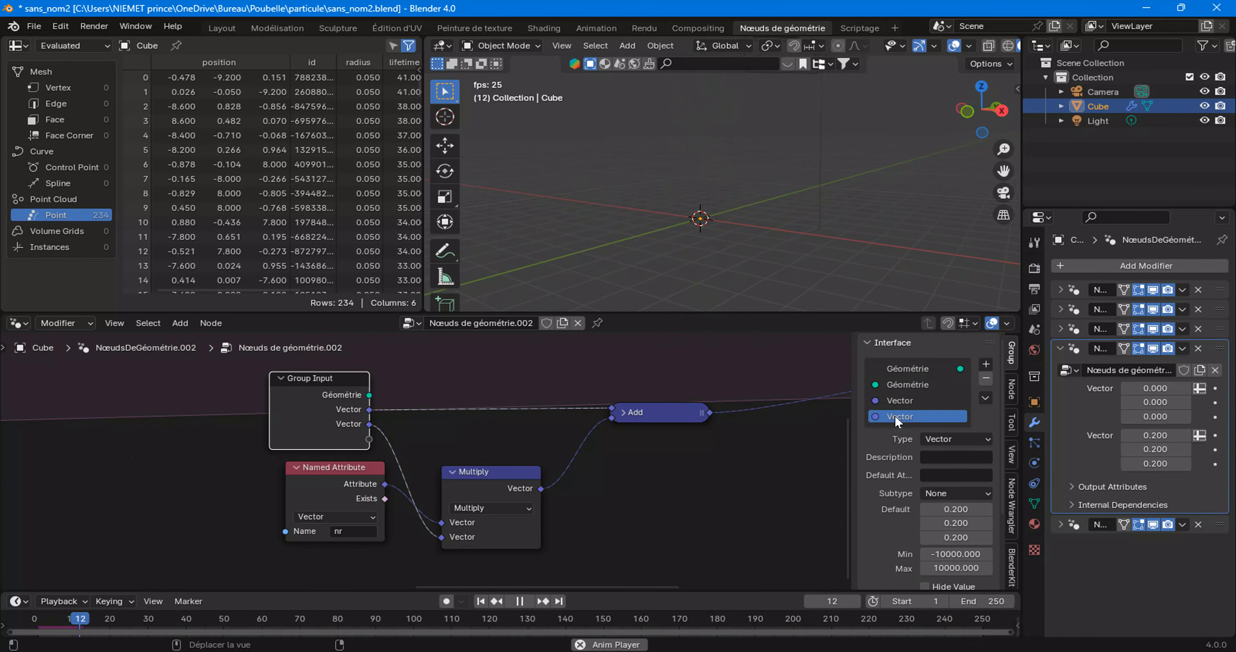
pyautogui.click(938, 437)
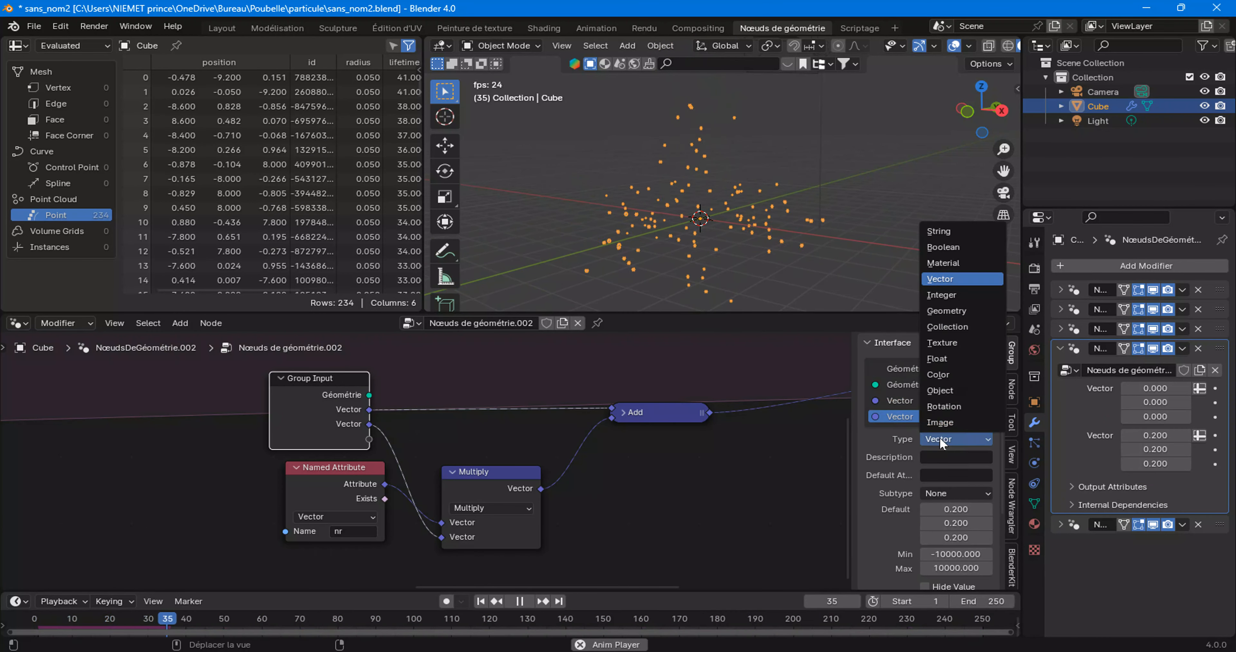
pyautogui.click(943, 360)
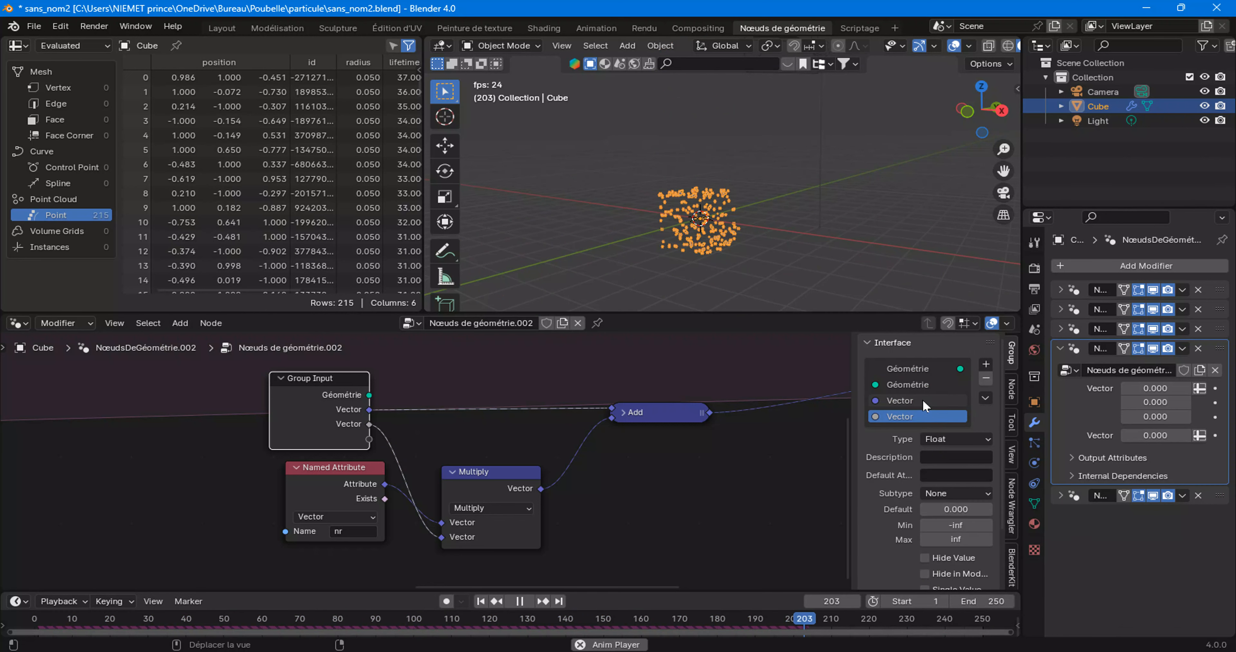
# Move the Float input above the Vector input in the group interface and set its modifier value to 0.200
pyautogui.click(942, 417)
pyautogui.moveTo(941, 417); pyautogui.dragTo(946, 387)
pyautogui.moveTo(1159, 390); pyautogui.dragTo(1177, 390)
pyautogui.click(1146, 391)
pyautogui.click(1105, 426)
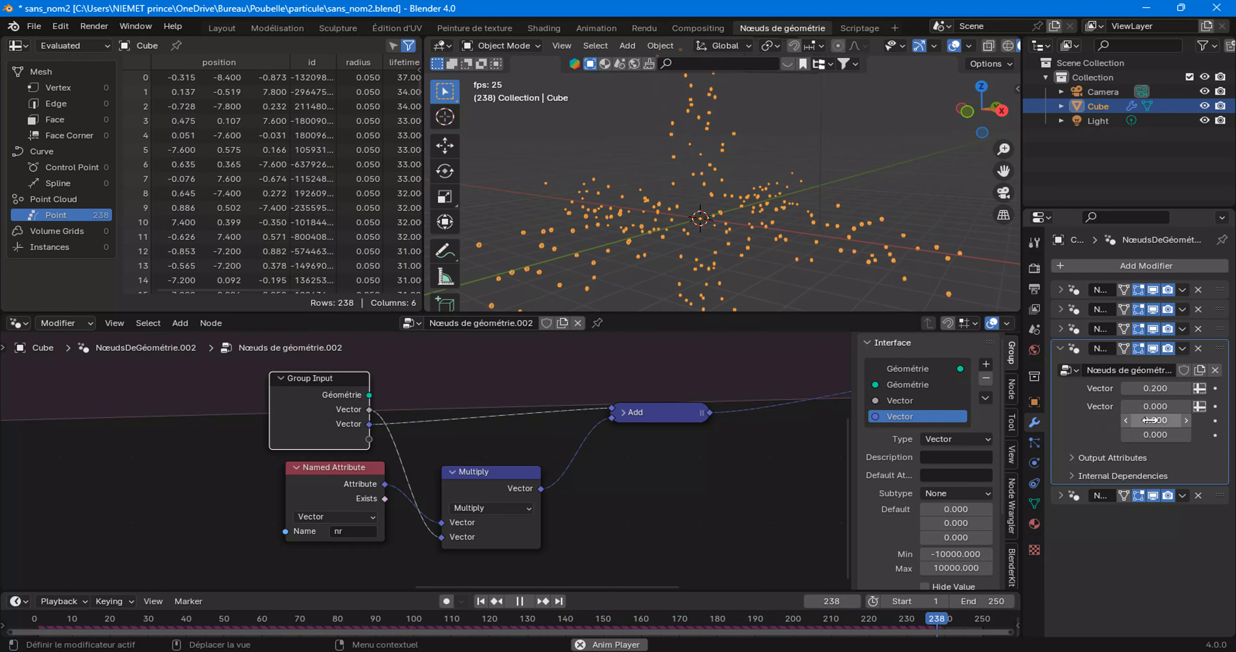
# Try an X offset of 0.130 in the modifier's vector input during playback, and reset it to 0
pyautogui.moveTo(1156, 407); pyautogui.dragTo(1168, 407)
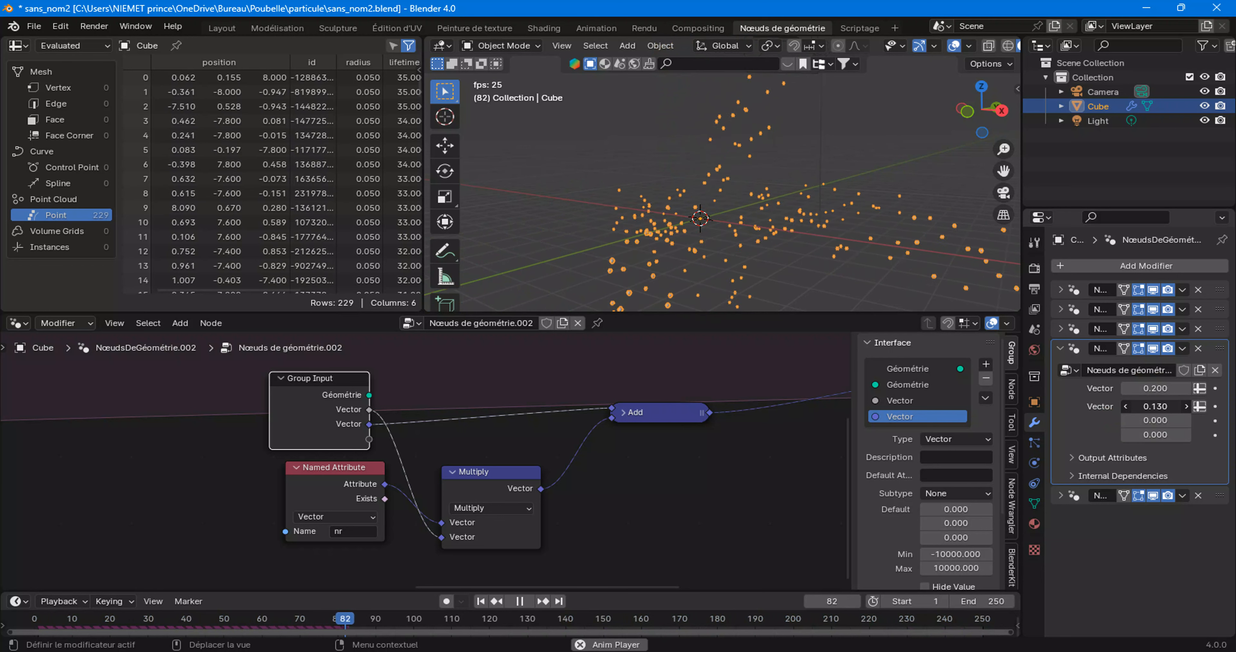
pyautogui.click(1159, 407)
pyautogui.write('0')
pyautogui.press('Return')
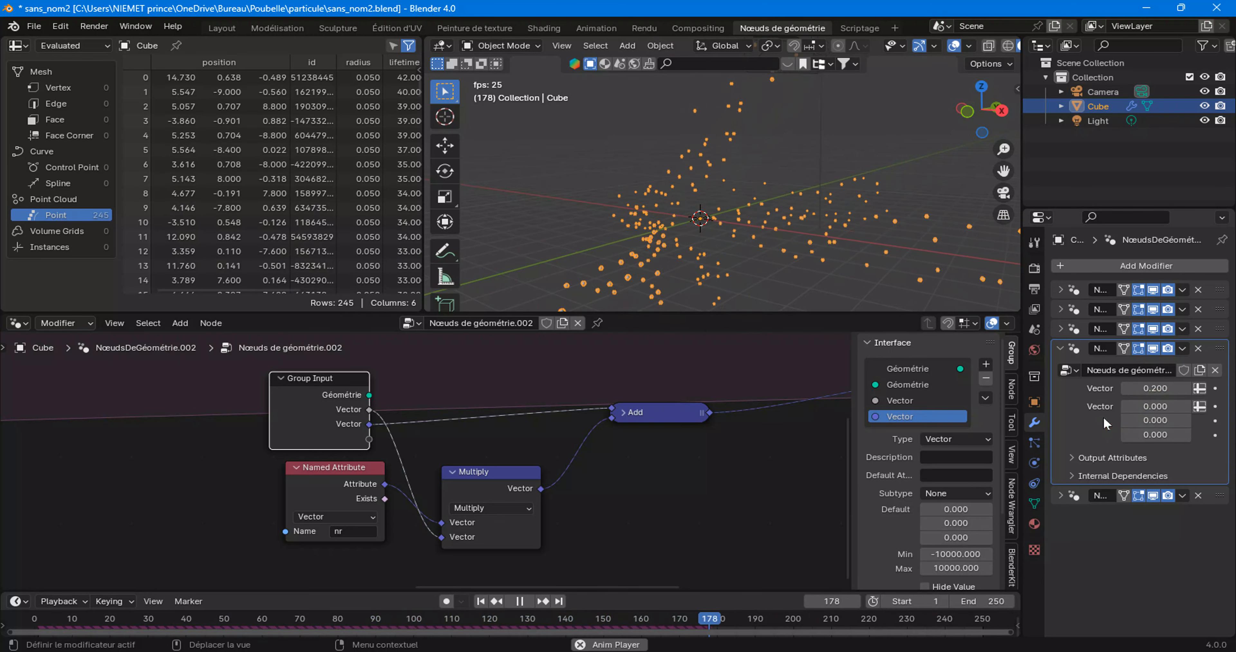
# Stop playback and move the Group Input, Named Attribute, Multiply and Add nodes together closer to Set Position
pyautogui.click(520, 601)
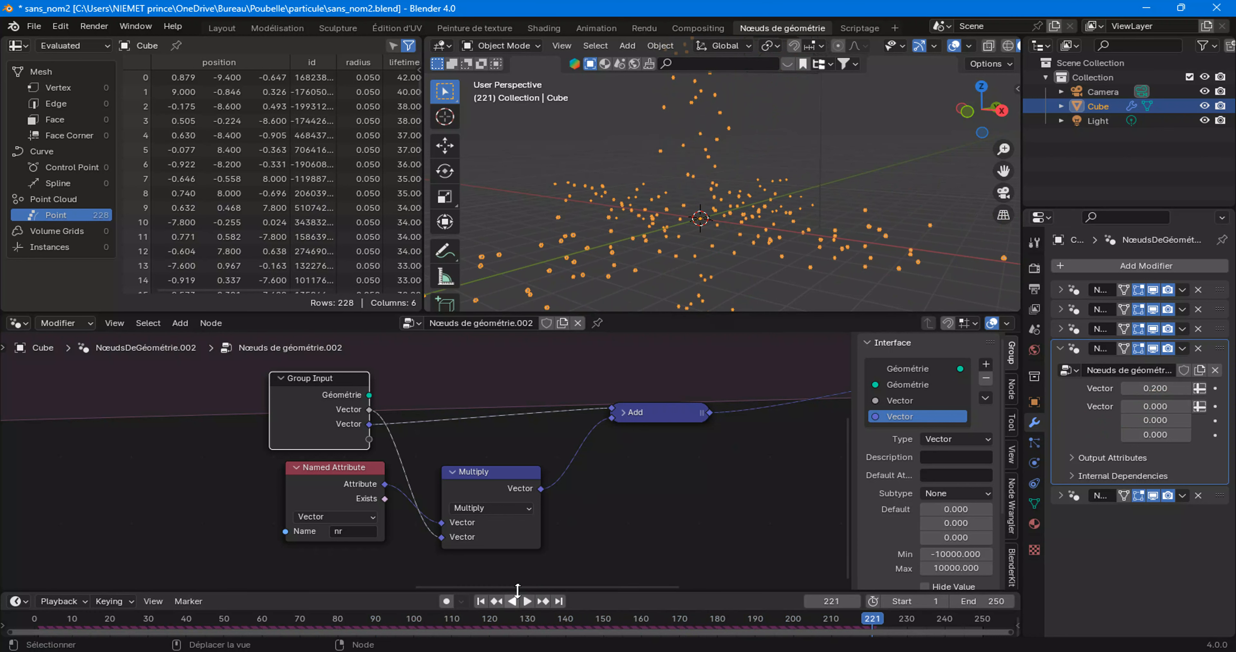
pyautogui.scroll(-5, 524, 541)
pyautogui.moveTo(320, 425); pyautogui.dragTo(496, 490)
pyautogui.moveTo(400, 455); pyautogui.dragTo(466, 446)
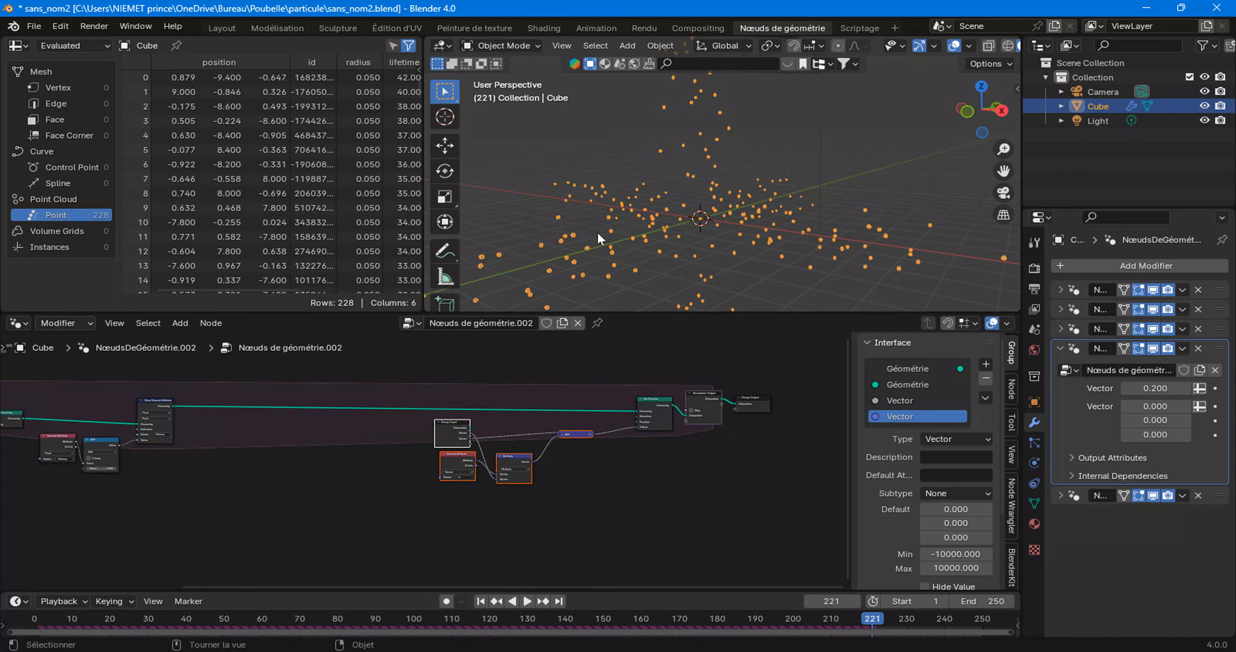
# Examine the particle distribution around the cube from several angles and distances
pyautogui.moveTo(639, 233); pyautogui.dragTo(659, 283, button='middle')
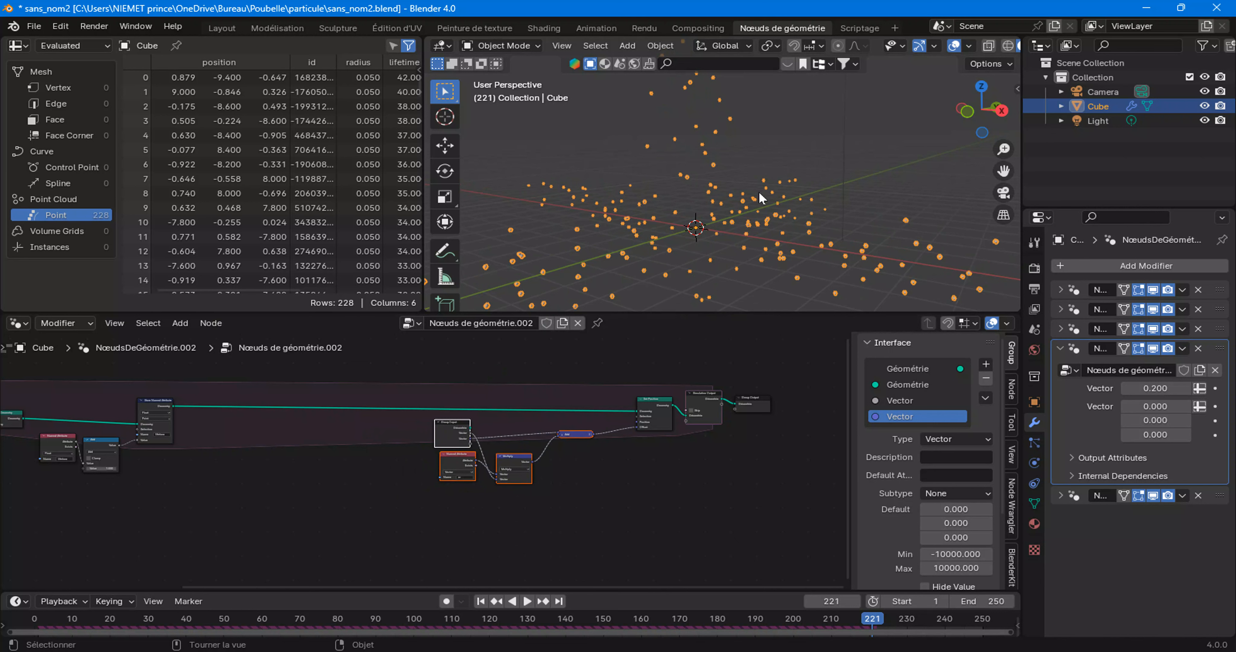
pyautogui.moveTo(757, 197); pyautogui.dragTo(772, 176, button='middle')
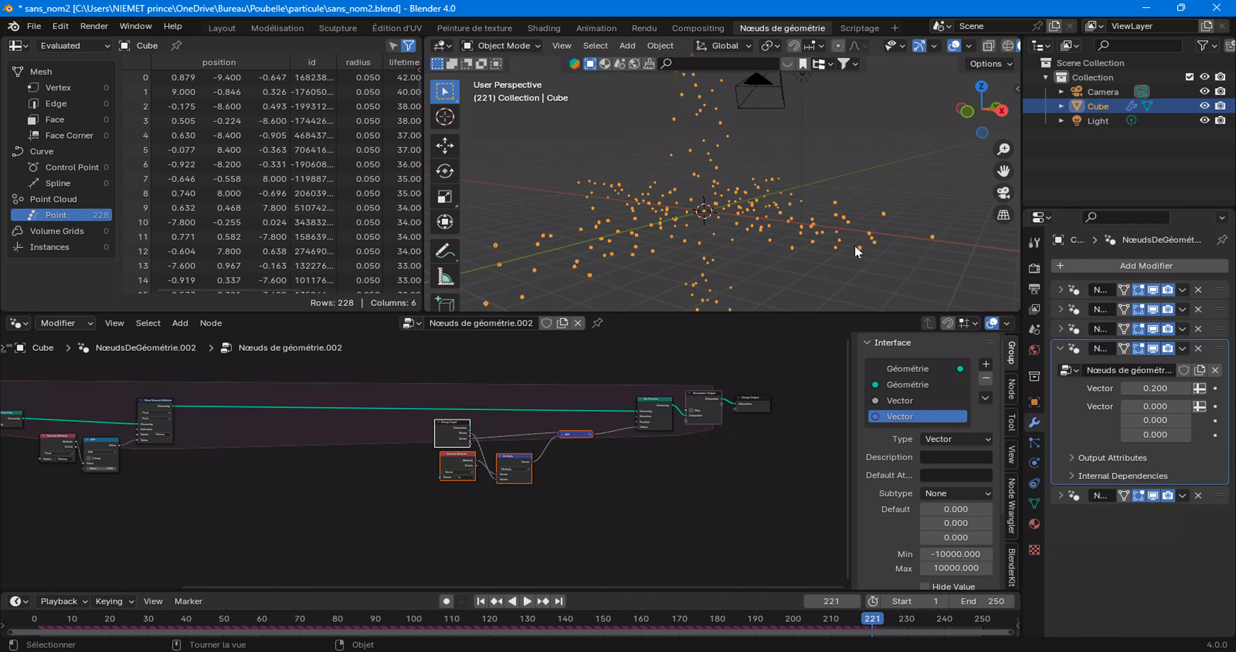
pyautogui.moveTo(852, 252); pyautogui.dragTo(809, 277, button='middle')
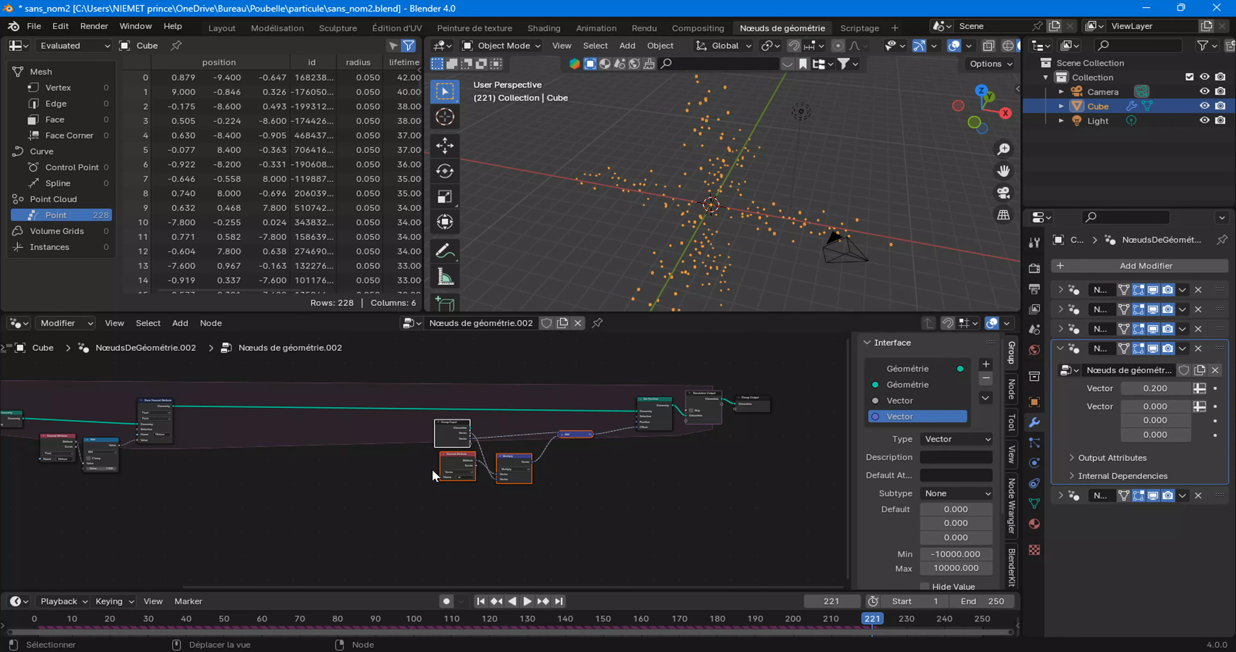
pyautogui.moveTo(269, 453); pyautogui.dragTo(391, 468, button='middle')
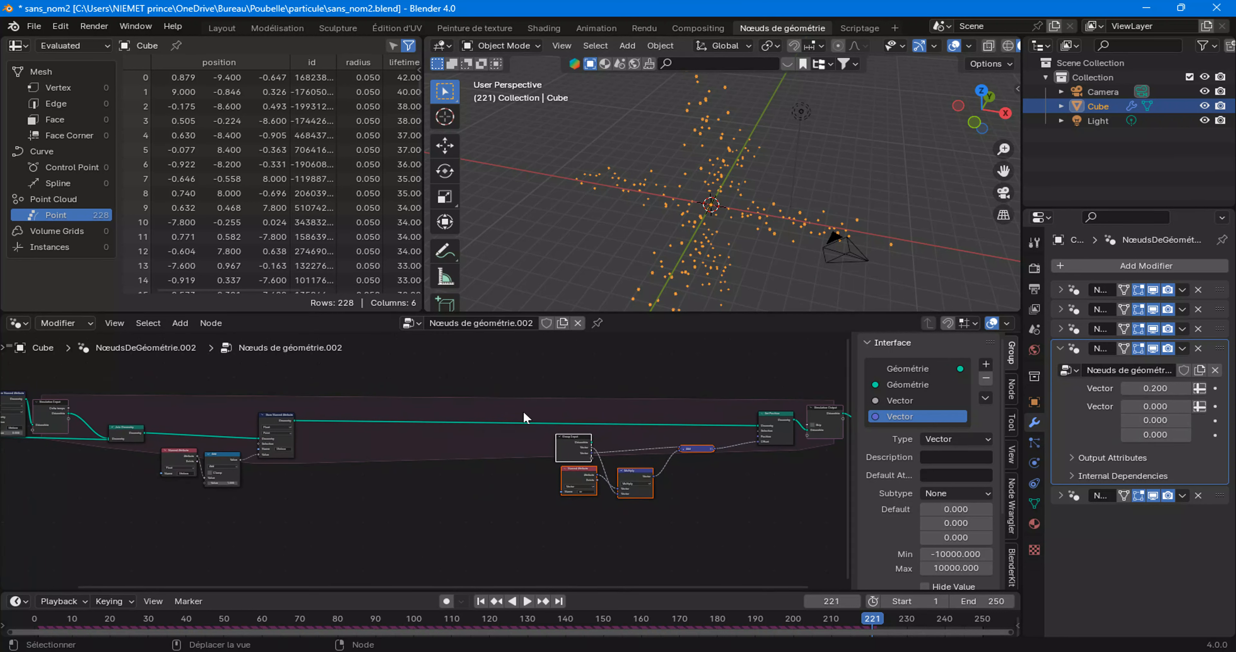
pyautogui.scroll(3, 744, 259)
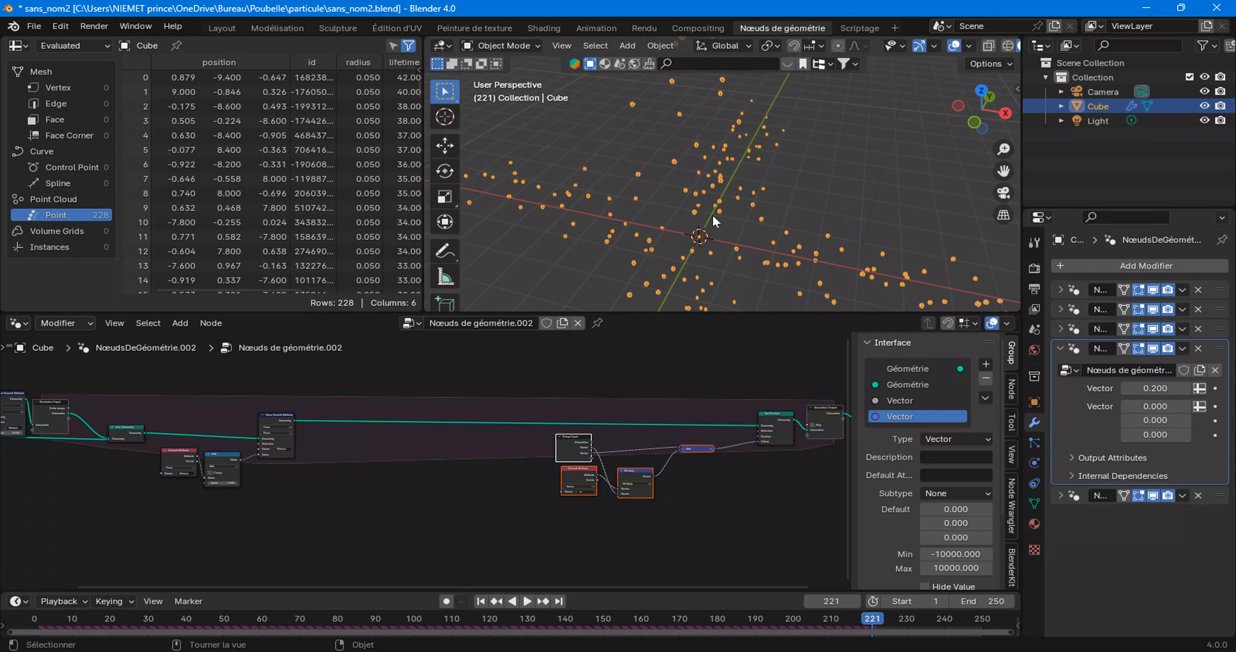
pyautogui.moveTo(716, 212); pyautogui.dragTo(711, 212, button='middle')
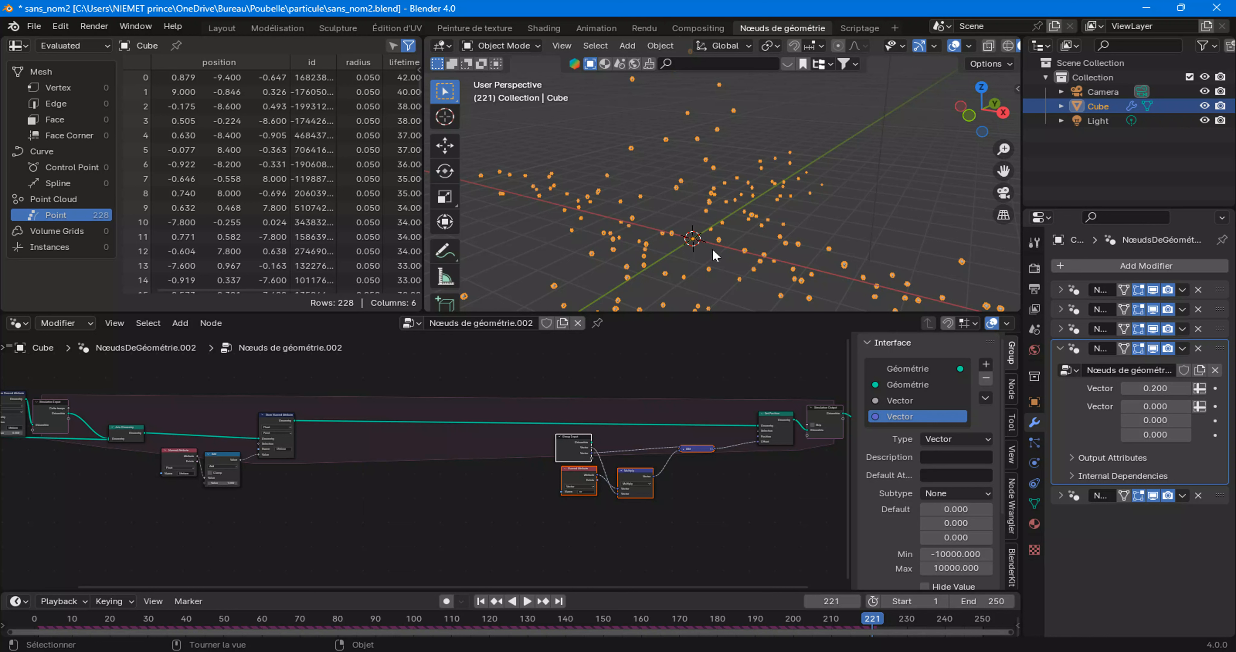
# Move the lifetime Store Named Attribute and Simulation Input nodes up and away from Join Geometry at the tree's start
pyautogui.scroll(-3, 195, 439)
pyautogui.moveTo(113, 456); pyautogui.dragTo(396, 469, button='middle')
pyautogui.scroll(10, 377, 459)
pyautogui.moveTo(317, 497); pyautogui.dragTo(370, 528, button='middle')
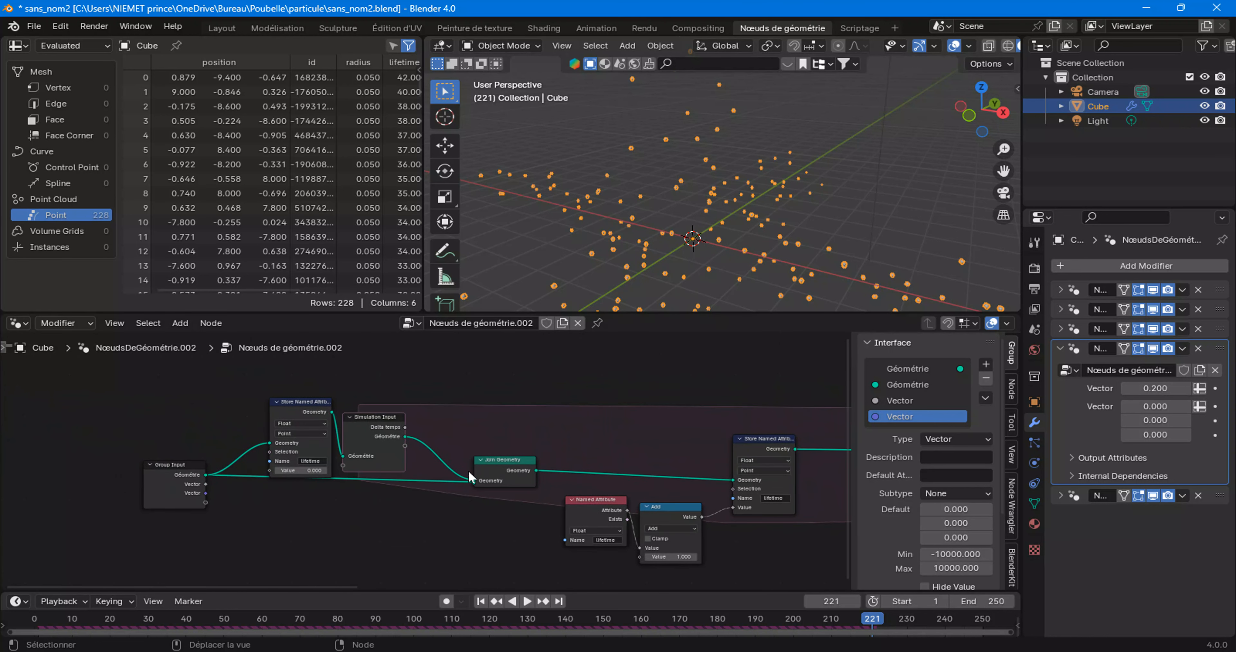
pyautogui.moveTo(318, 395); pyautogui.dragTo(378, 440)
pyautogui.press('g')
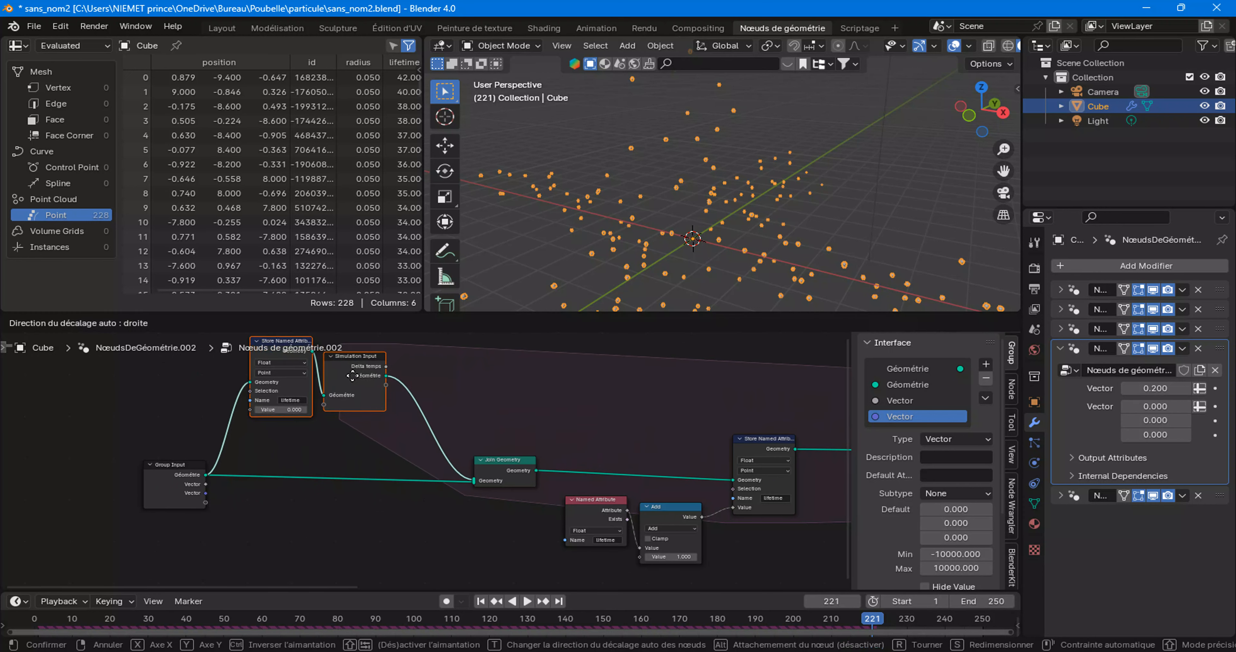
pyautogui.click(336, 407)
# Lower Group Input and Join Geometry slightly, and shift Group Input, Store Named Attribute and Simulation Input away from Join Geometry to free up space
pyautogui.moveTo(109, 464); pyautogui.dragTo(511, 503)
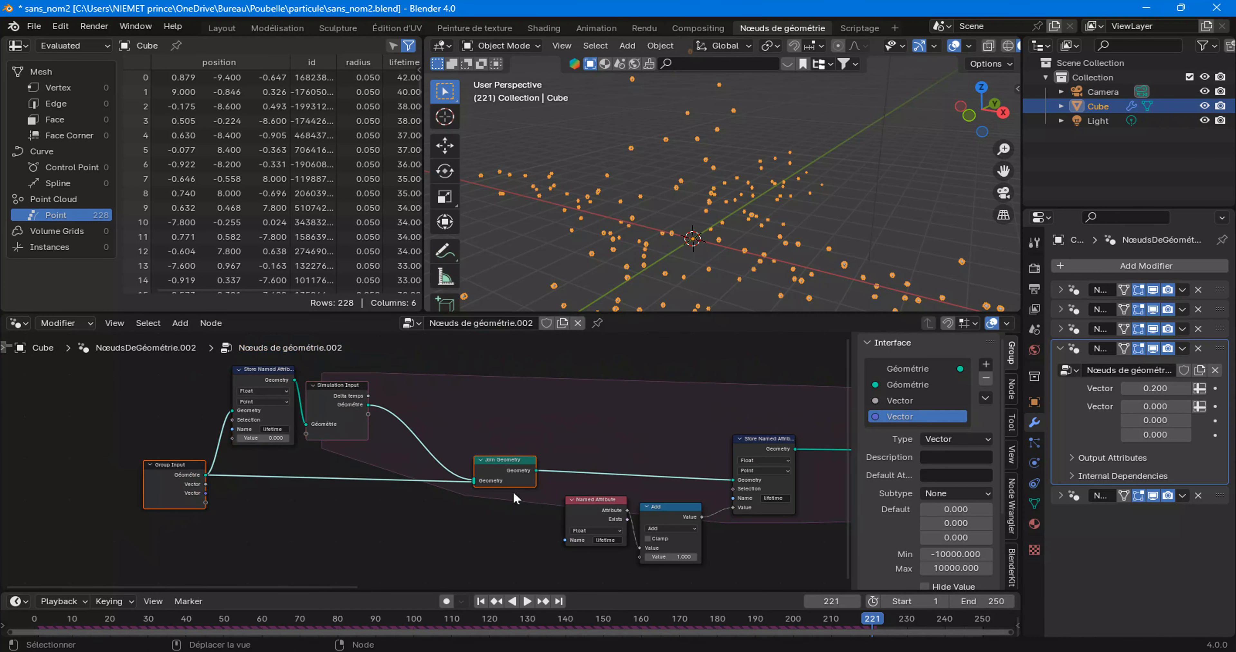
pyautogui.press('g')
pyautogui.click(518, 493)
pyautogui.moveTo(61, 373); pyautogui.dragTo(358, 496)
pyautogui.press('g')
pyautogui.click(195, 441)
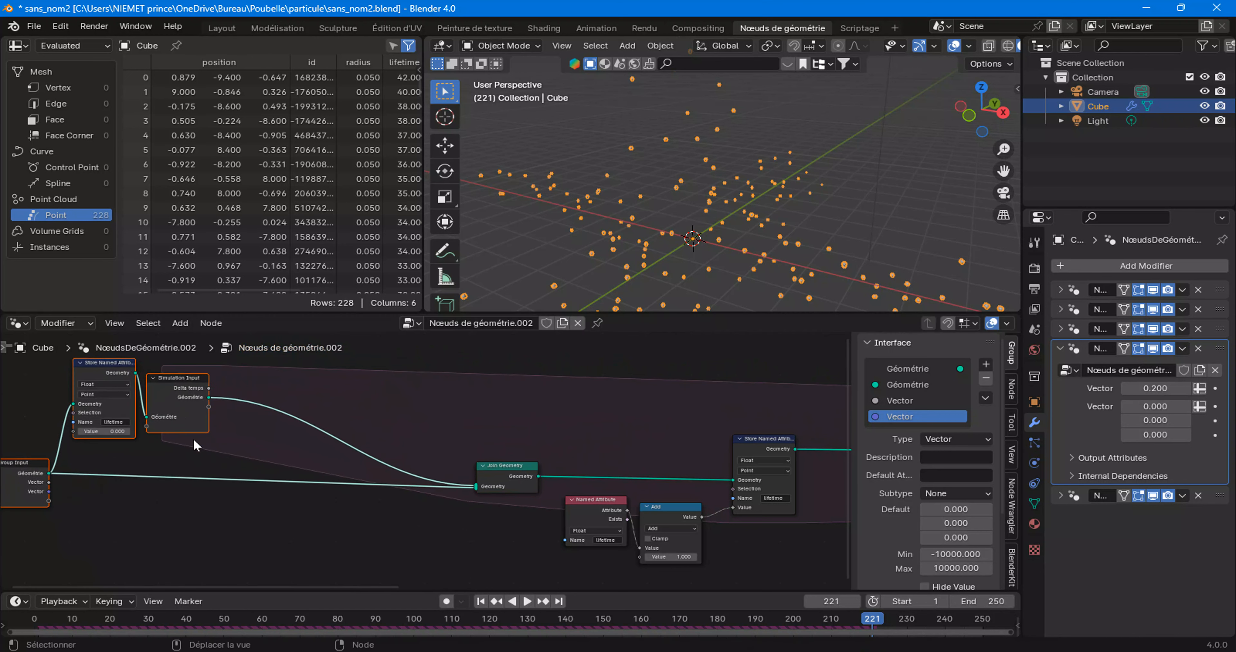
pyautogui.click(225, 401)
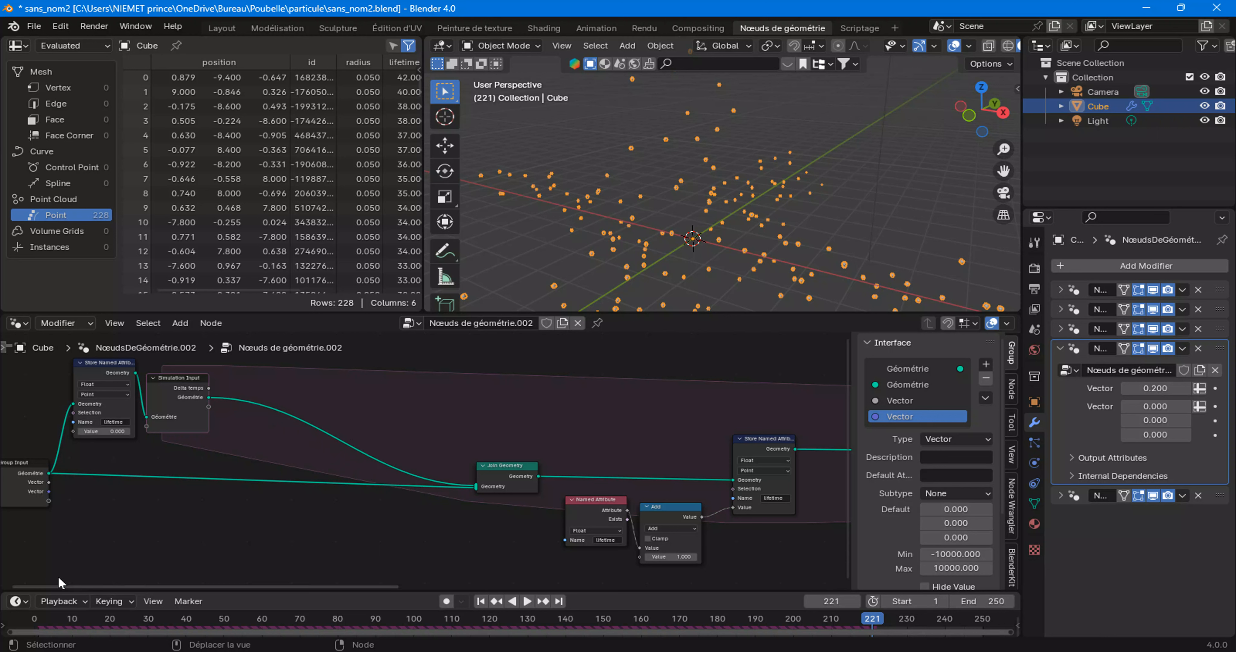
# Return to frame 1 and insert a Set Position node on the link between Simulation Input and Join Geometry
pyautogui.click(31, 617)
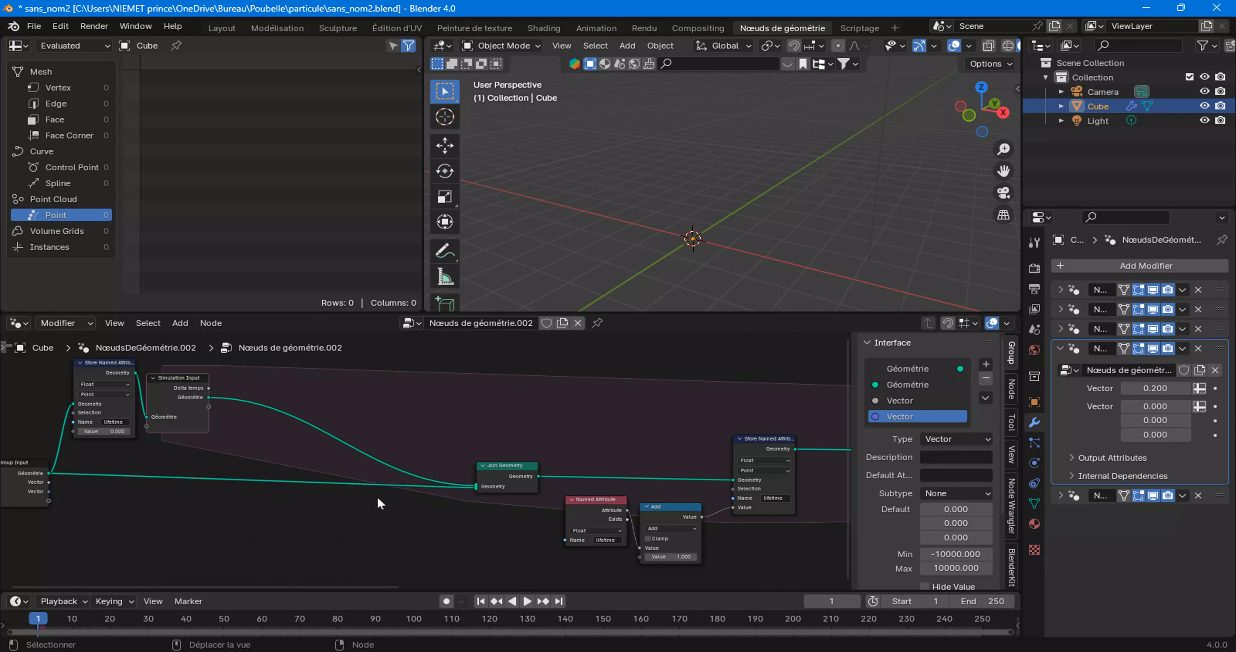
pyautogui.rightClick(275, 412)
pyautogui.moveTo(275, 412)
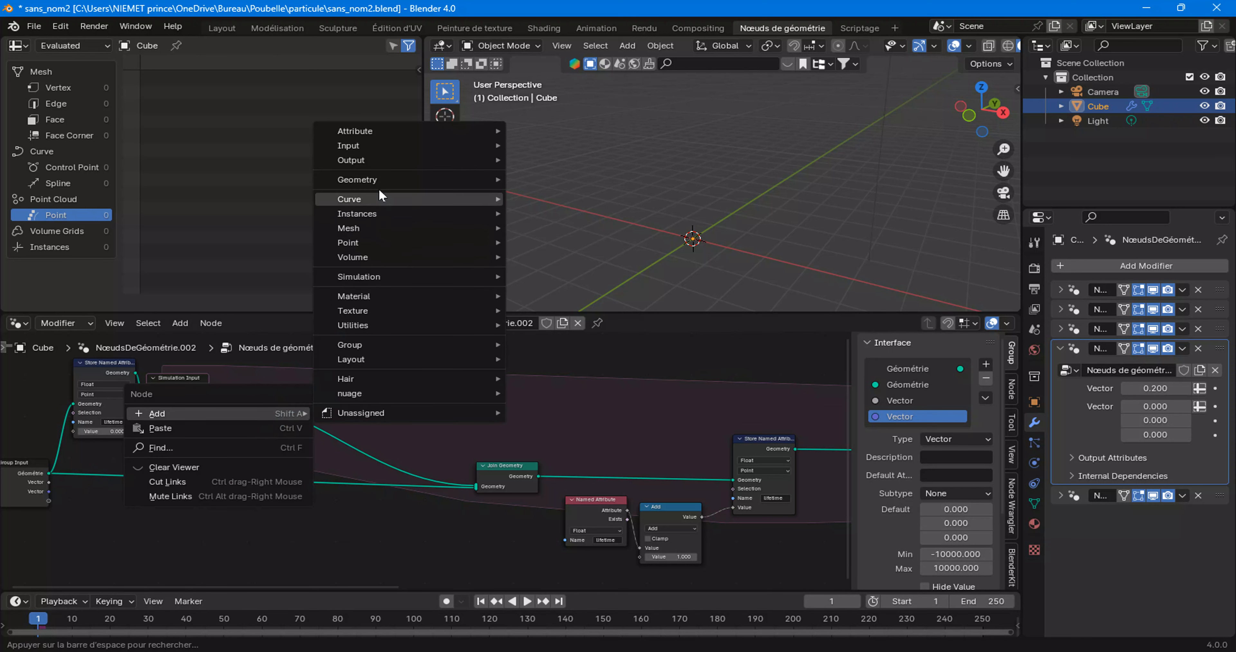
pyautogui.moveTo(470, 180)
pyautogui.moveTo(594, 210)
pyautogui.click(792, 223)
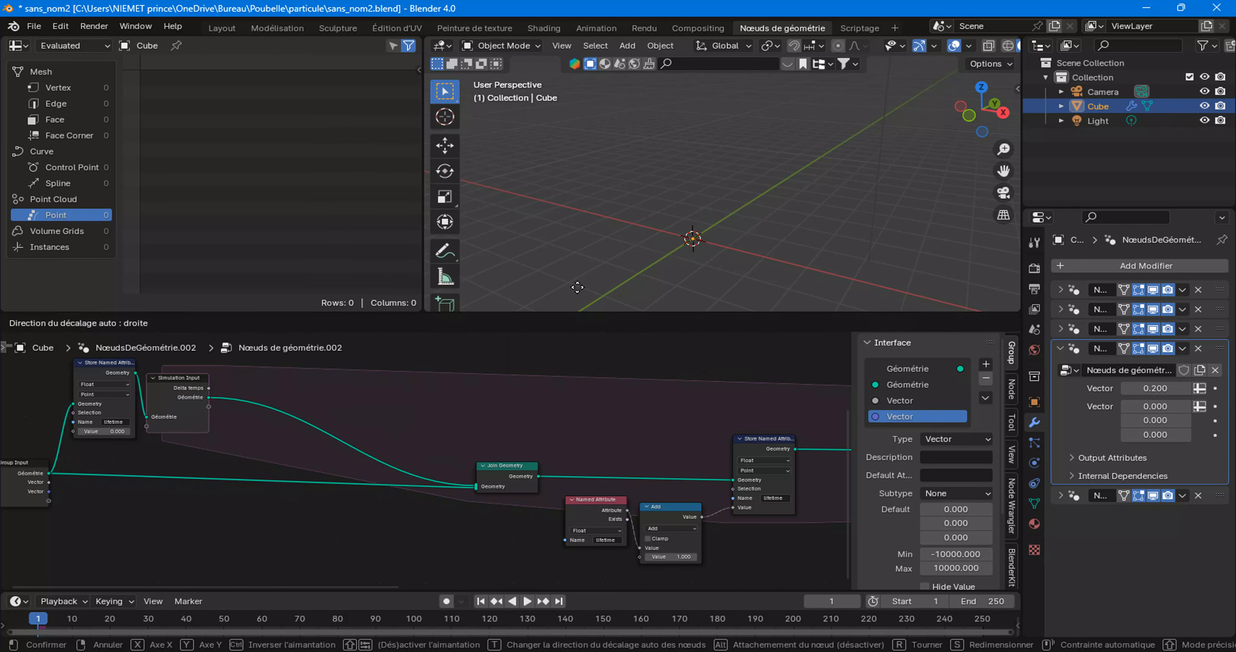
pyautogui.click(287, 387)
pyautogui.moveTo(306, 385); pyautogui.dragTo(335, 386)
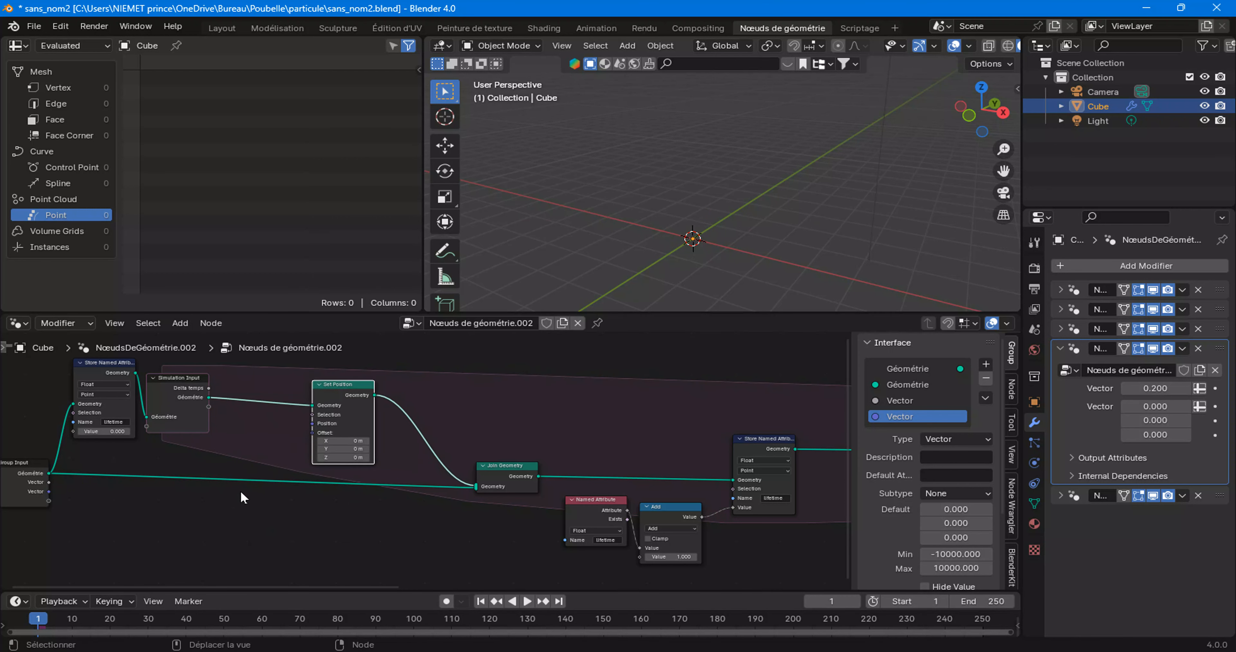
# Add a Combine XYZ node in the free area below and to the side of Group Input
pyautogui.moveTo(202, 533); pyautogui.dragTo(444, 463, button='middle')
pyautogui.click(146, 481)
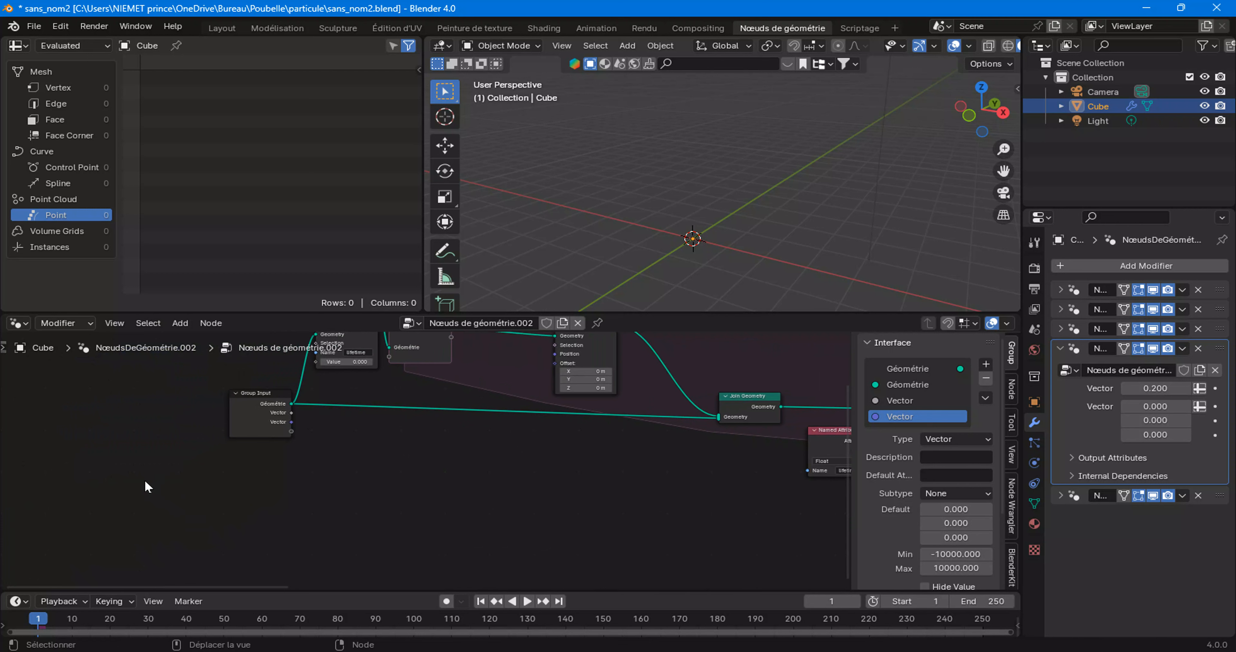
pyautogui.rightClick(145, 482)
pyautogui.moveTo(145, 482)
pyautogui.moveTo(245, 390)
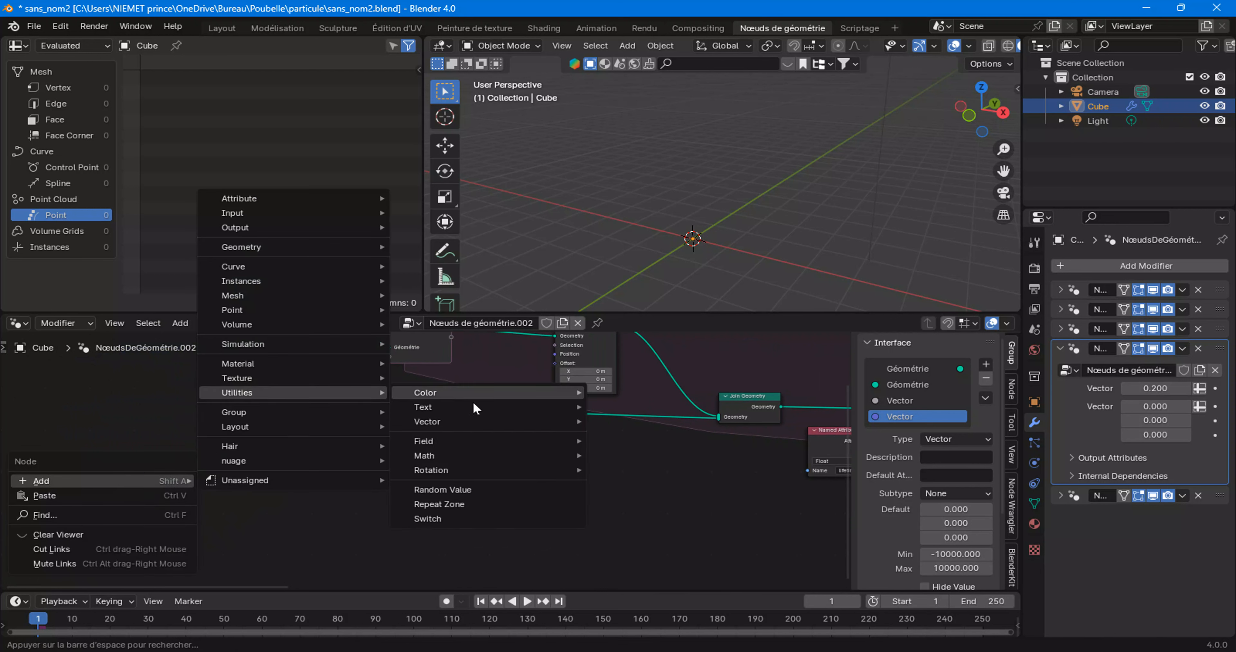
pyautogui.moveTo(460, 421)
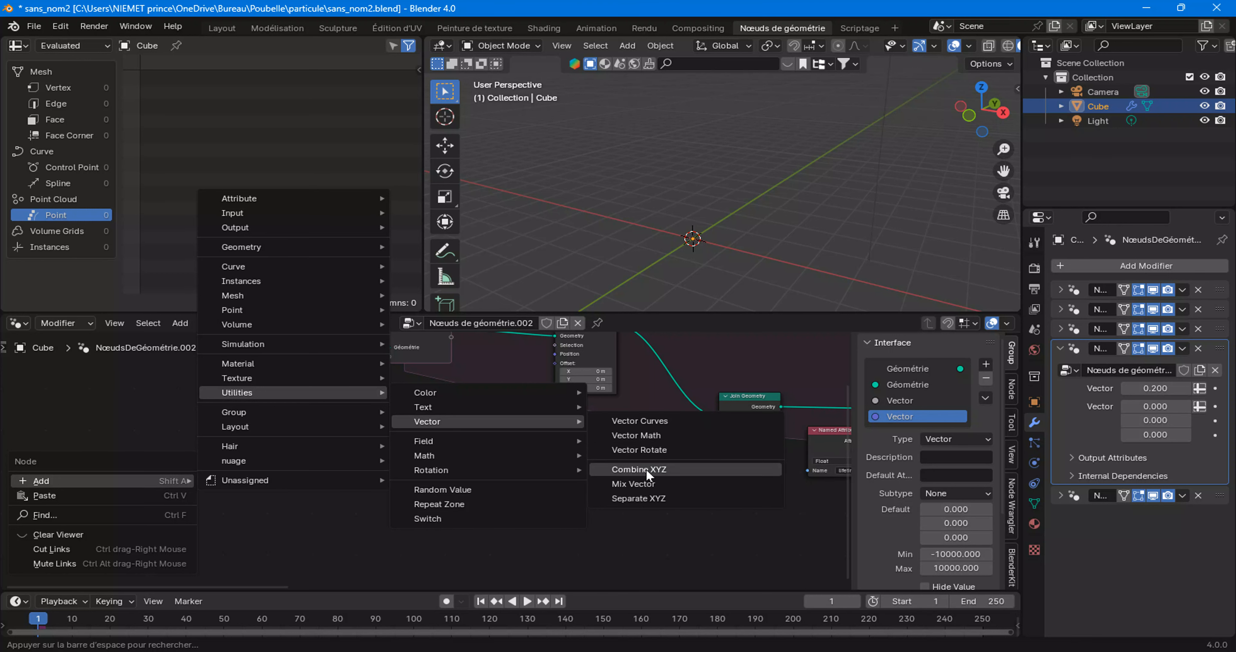
pyautogui.click(646, 468)
pyautogui.click(74, 502)
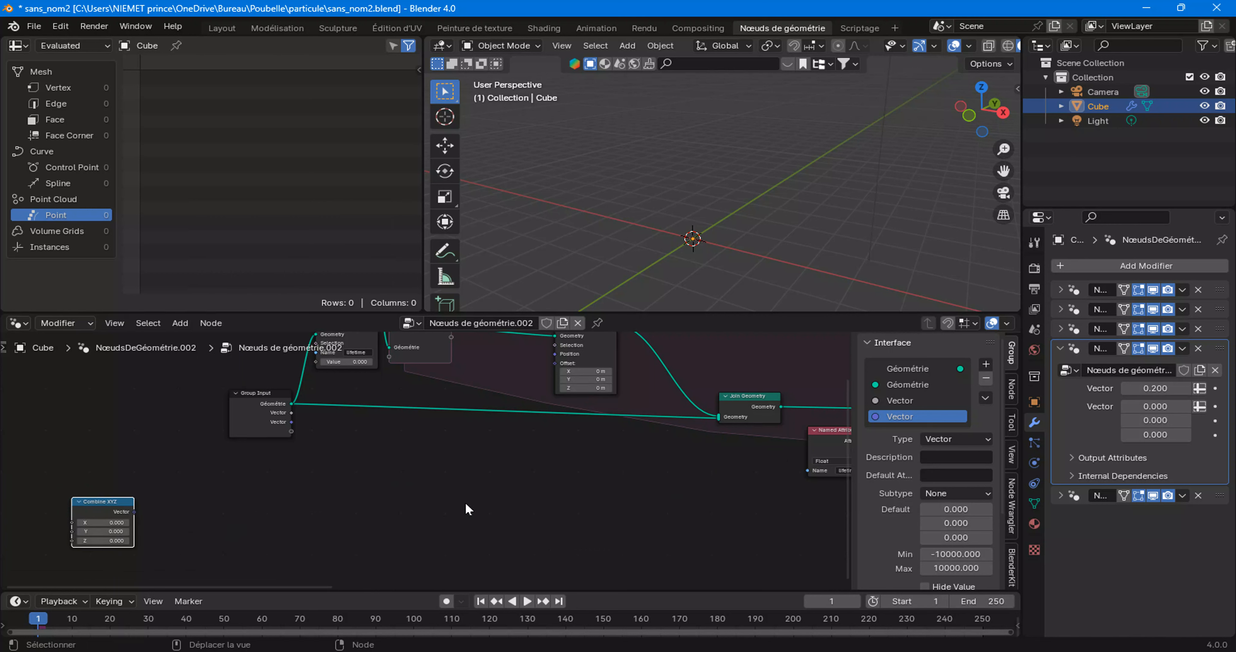
# Expose the Set Position node's Offset as a new input on the Group Input node
pyautogui.moveTo(334, 470); pyautogui.dragTo(205, 494, button='middle')
pyautogui.moveTo(289, 478); pyautogui.dragTo(430, 473)
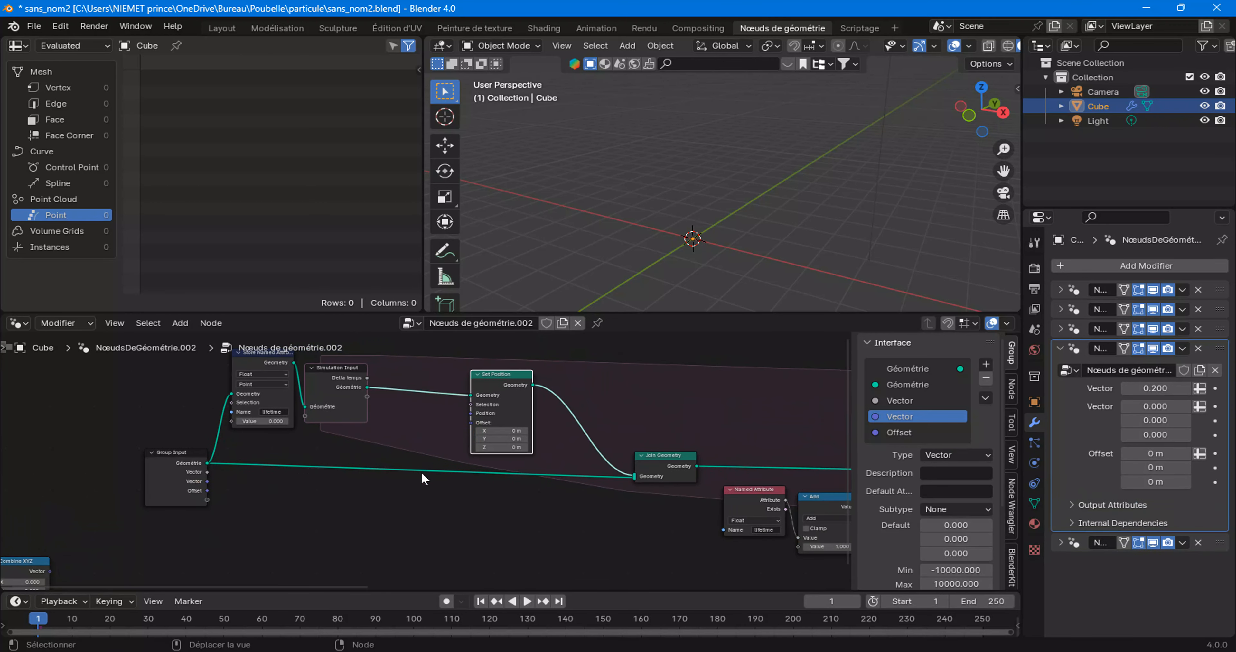
pyautogui.scroll(3, 220, 525)
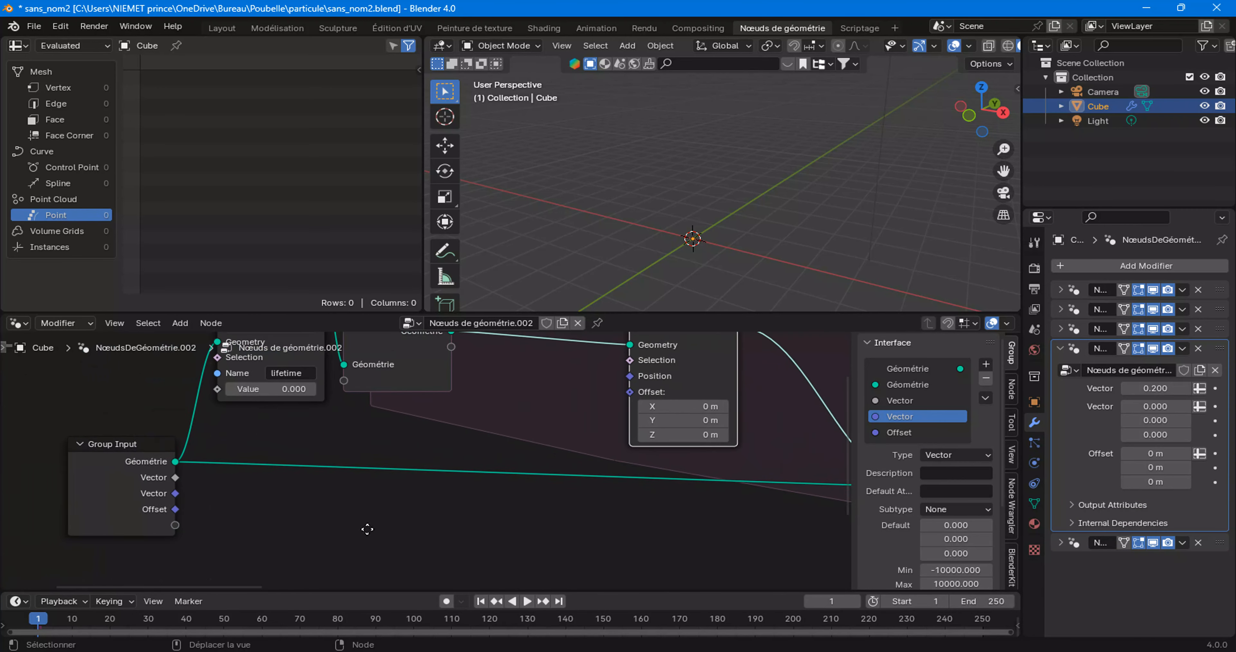
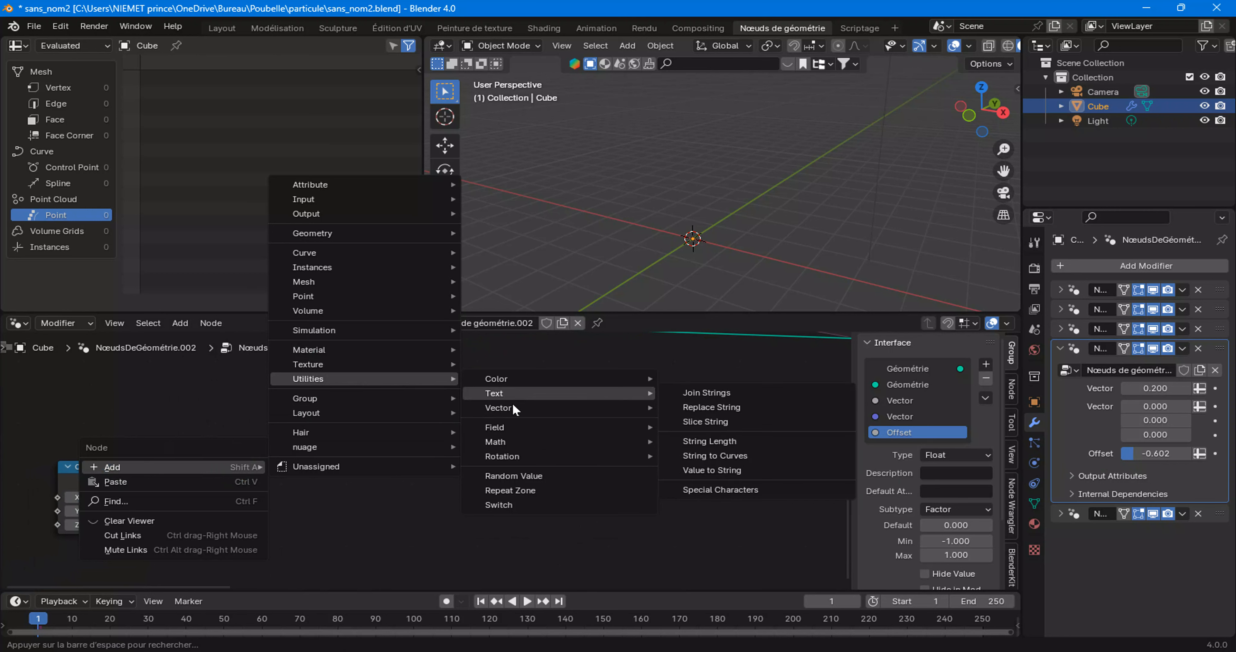
# Add a Vector Math node set to Multiply and feed the Combine XYZ vector into its first input
pyautogui.click(694, 426)
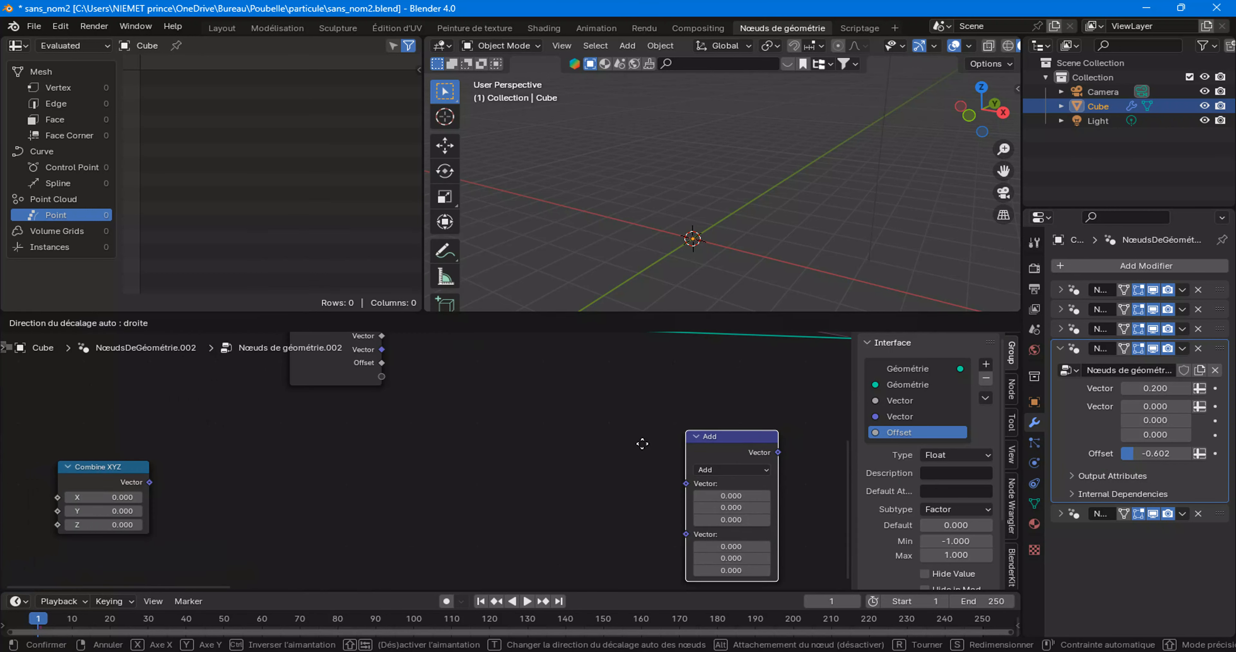
pyautogui.click(259, 459)
pyautogui.click(300, 491)
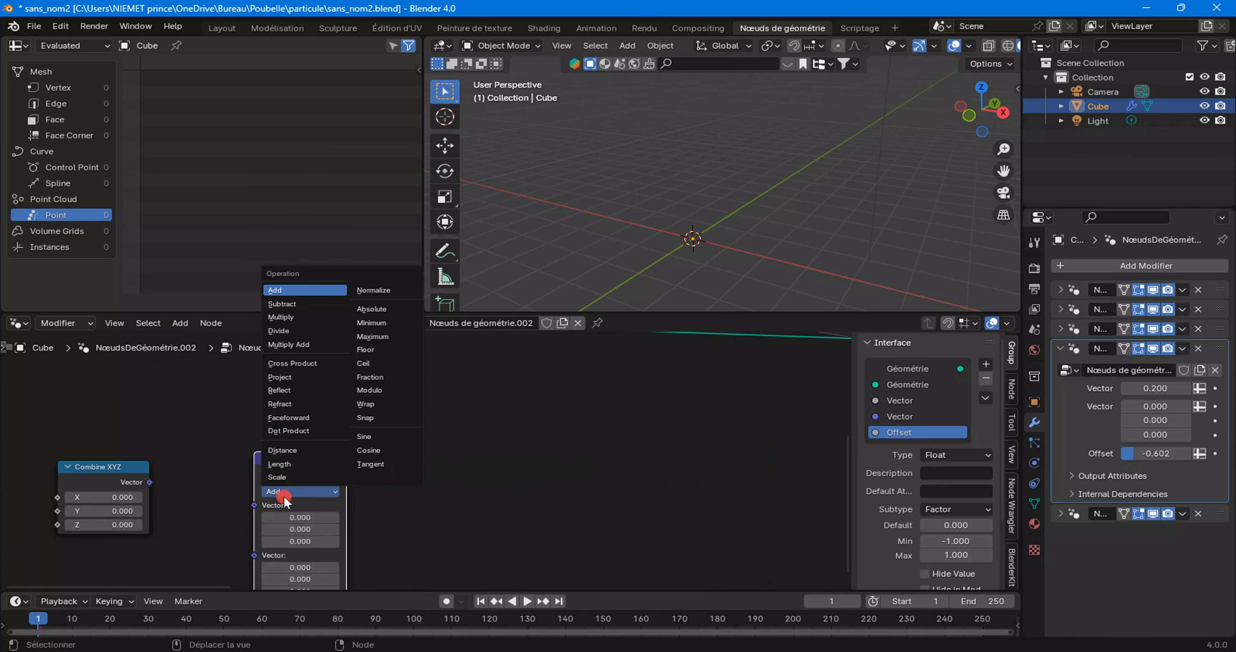
pyautogui.click(292, 319)
pyautogui.moveTo(151, 482); pyautogui.dragTo(255, 505)
# Set all three components of Multiply's second vector to -1 and place the node below Combine XYZ
pyautogui.moveTo(334, 542); pyautogui.dragTo(350, 493, button='middle')
pyautogui.click(308, 483)
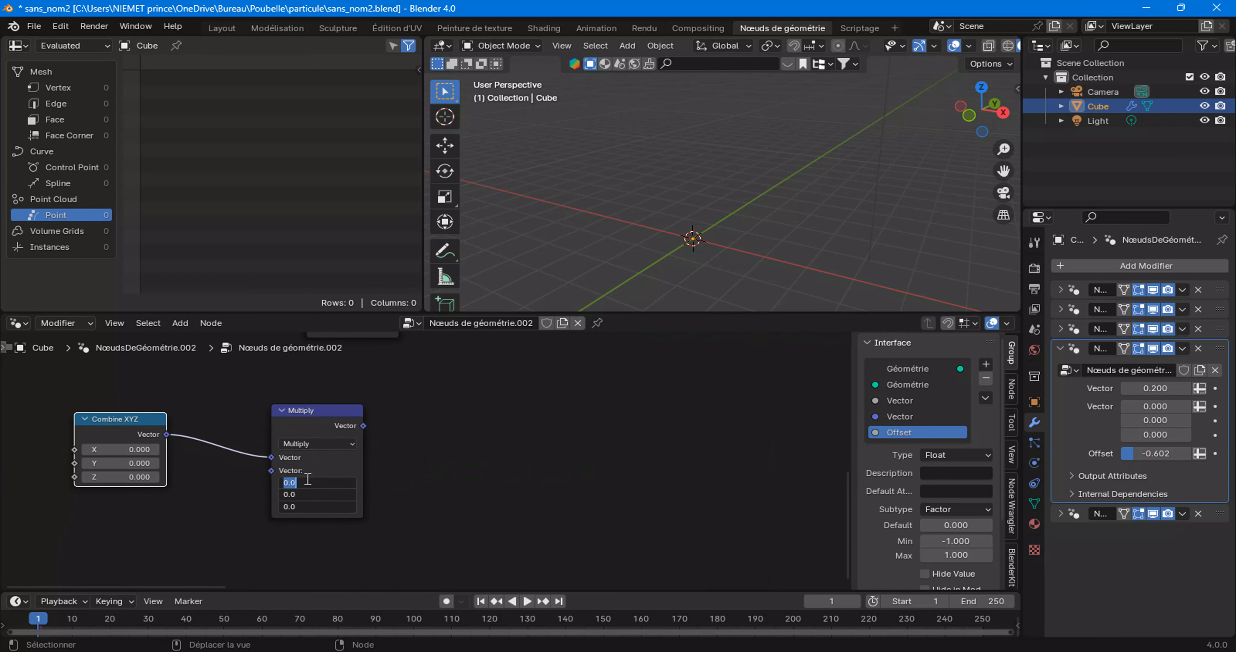
pyautogui.write('-1')
pyautogui.press('Return')
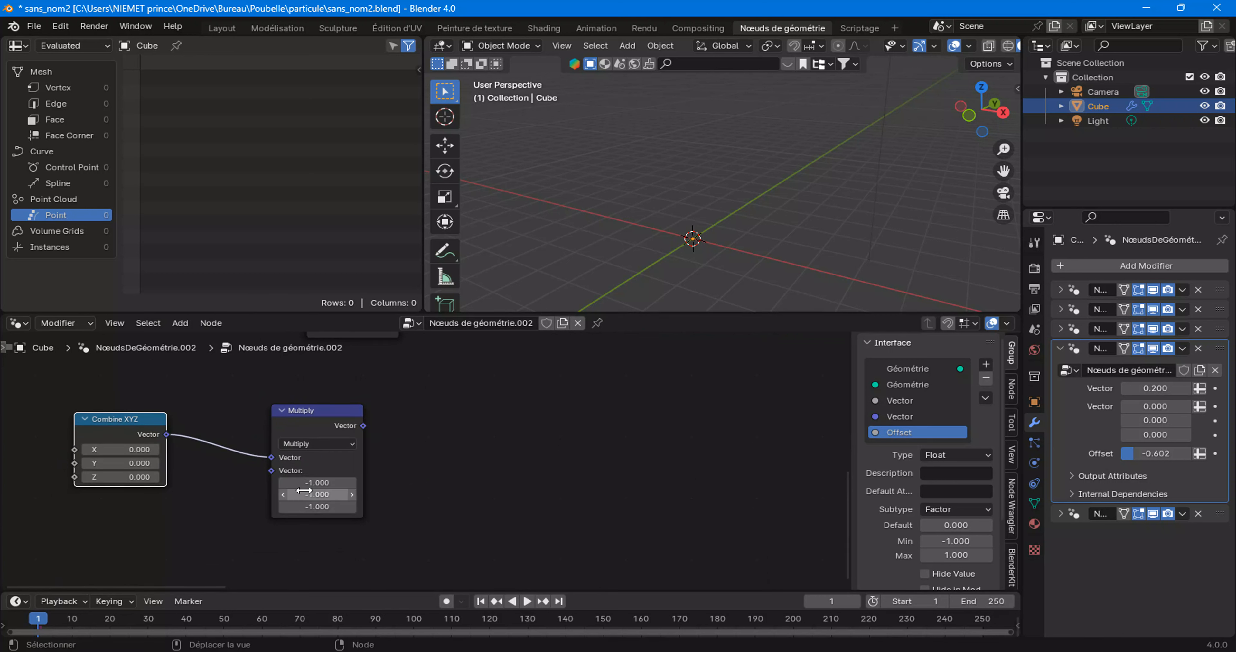
pyautogui.scroll(-1, 230, 432)
pyautogui.moveTo(307, 446); pyautogui.dragTo(234, 498)
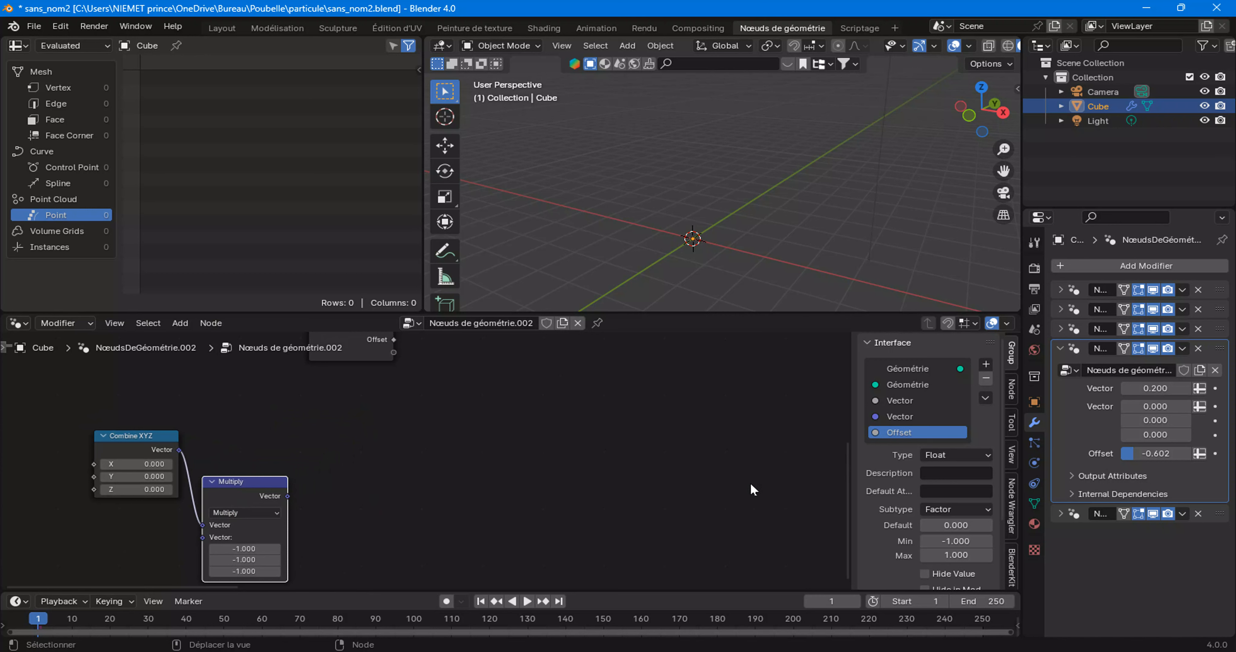
# Set the modifier's Offset value to 0
pyautogui.click(1154, 453)
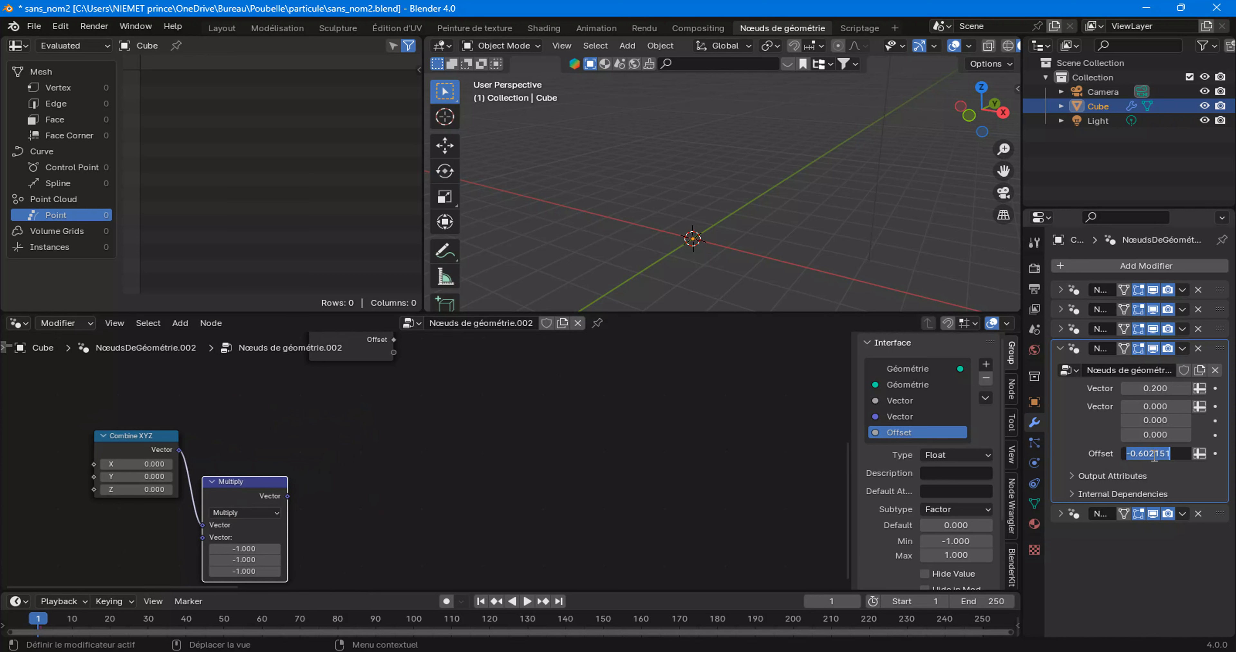
pyautogui.write('0')
pyautogui.press('Return')
pyautogui.press('Home')
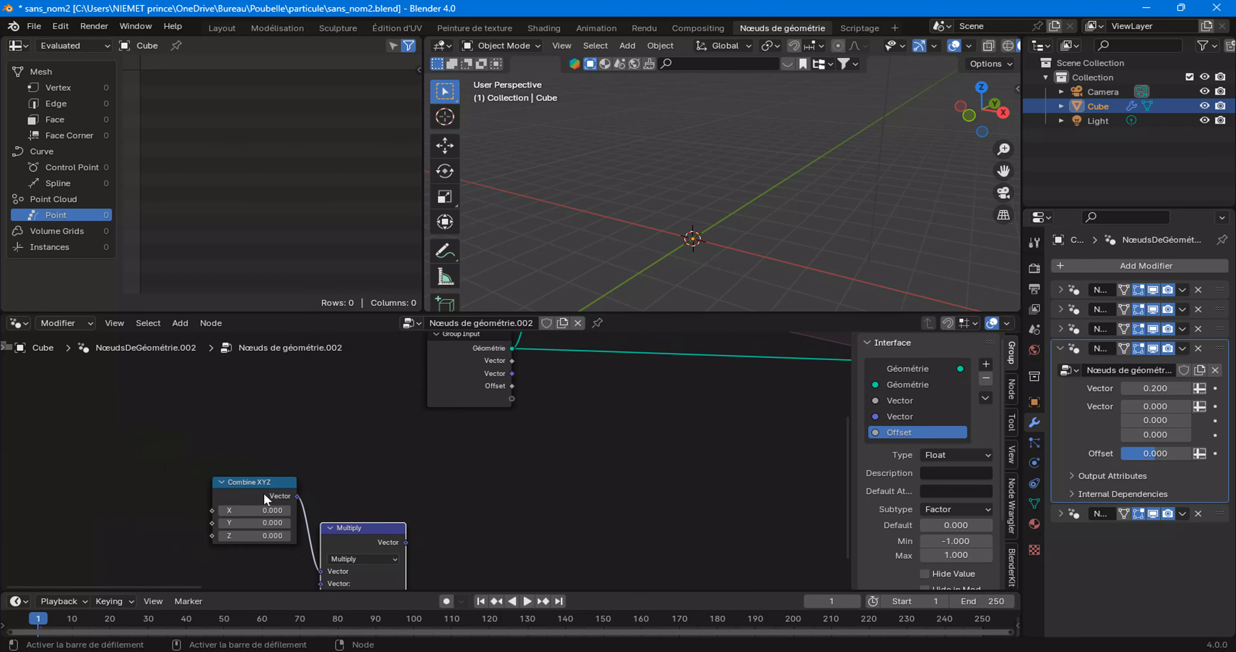
# Move Combine XYZ up and place a duplicate of it directly underneath, keeping its X, Y and Z values
pyautogui.moveTo(247, 486); pyautogui.dragTo(260, 395)
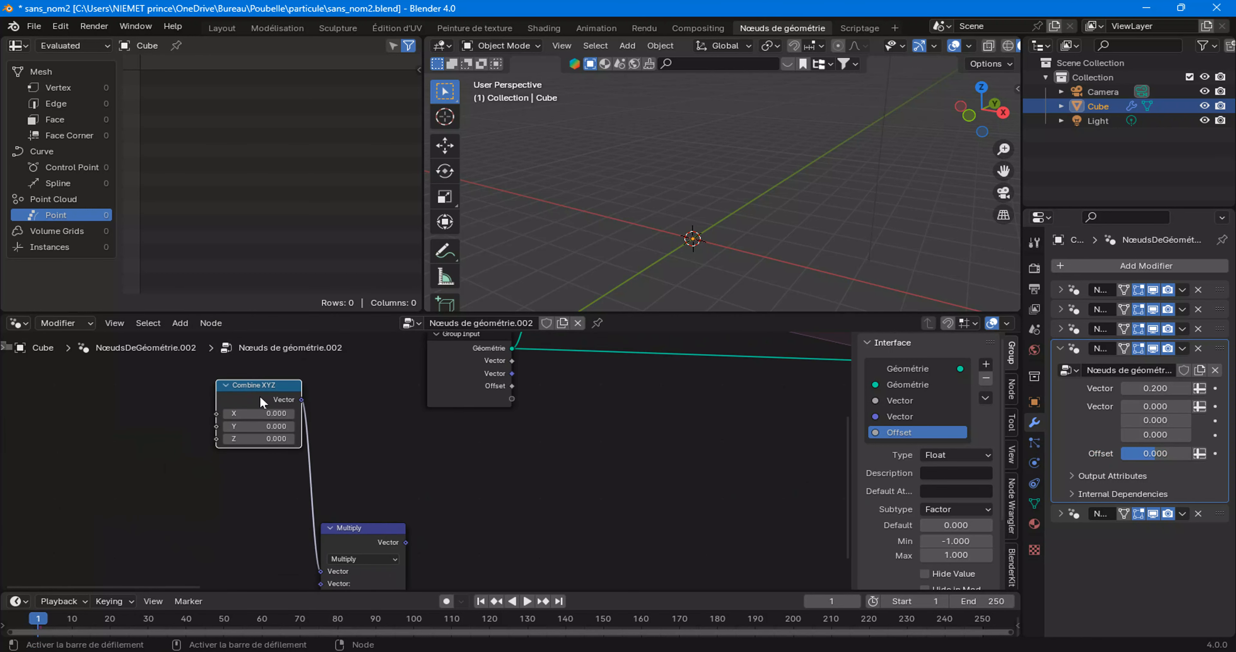
pyautogui.hotkey('shift', 'd')
pyautogui.click(252, 479)
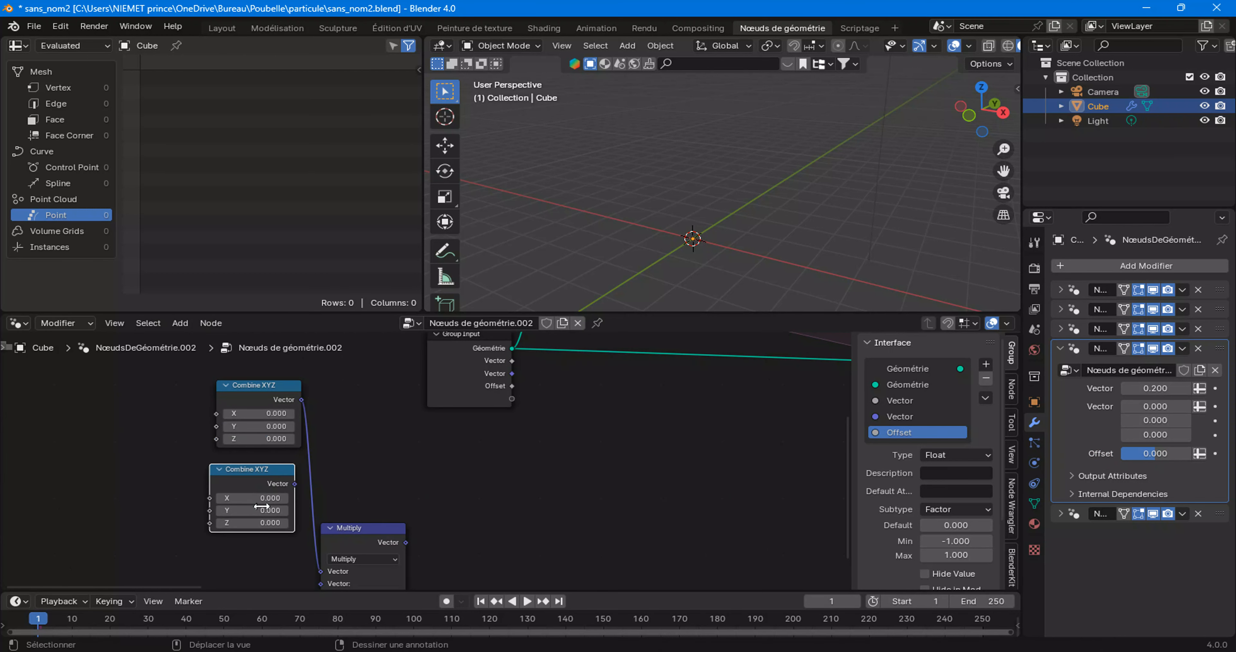
pyautogui.moveTo(260, 524); pyautogui.dragTo(259, 498)
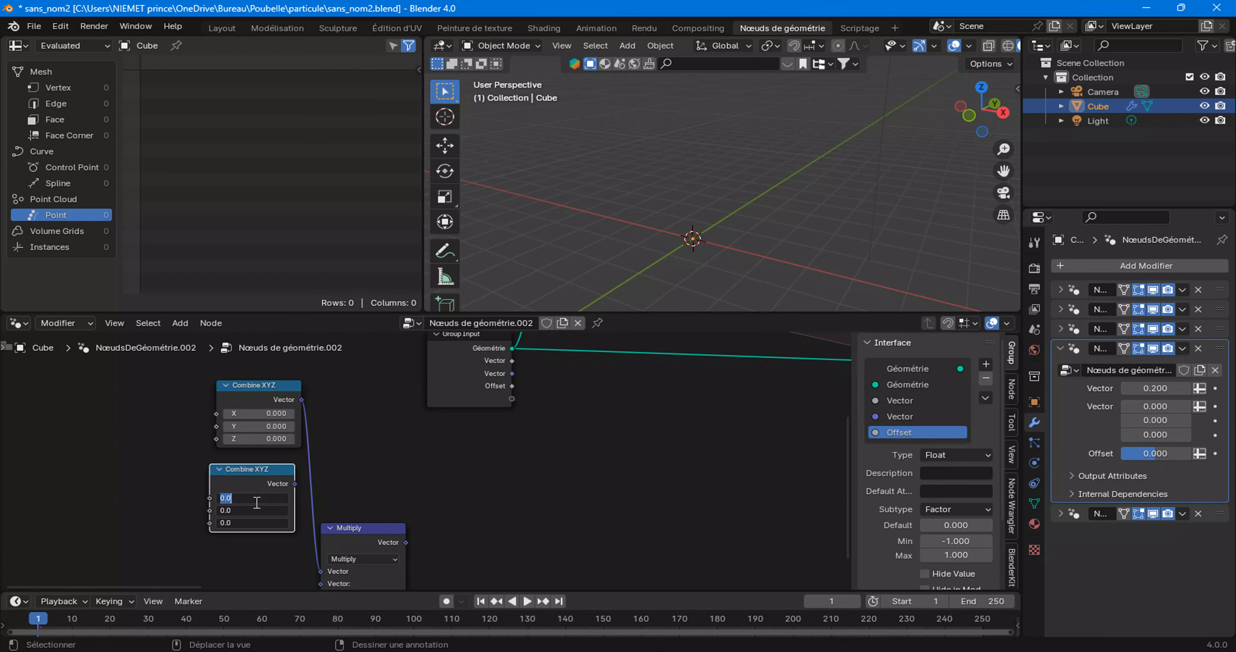
pyautogui.press('Escape')
# Shift both Combine XYZ nodes and Multiply away from the tree, and bring Group Input nearer to them
pyautogui.moveTo(169, 399); pyautogui.dragTo(348, 549)
pyautogui.press('g')
pyautogui.click(307, 575)
pyautogui.scroll(-2, 335, 528)
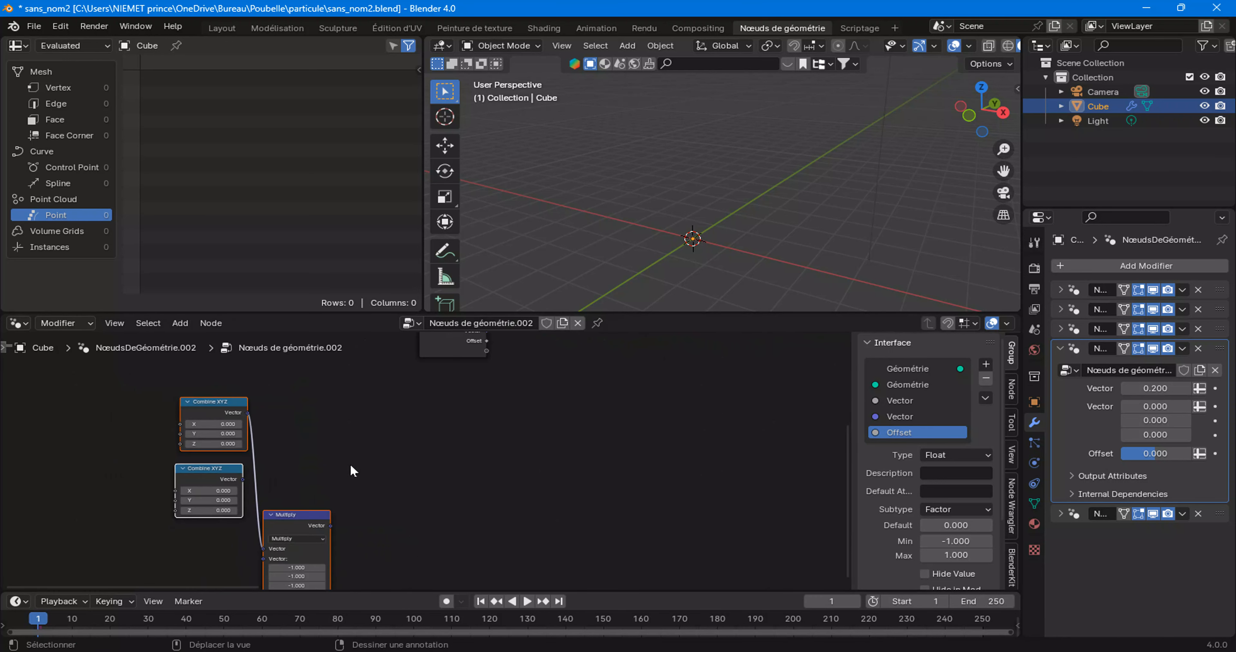
pyautogui.moveTo(386, 434); pyautogui.dragTo(289, 438)
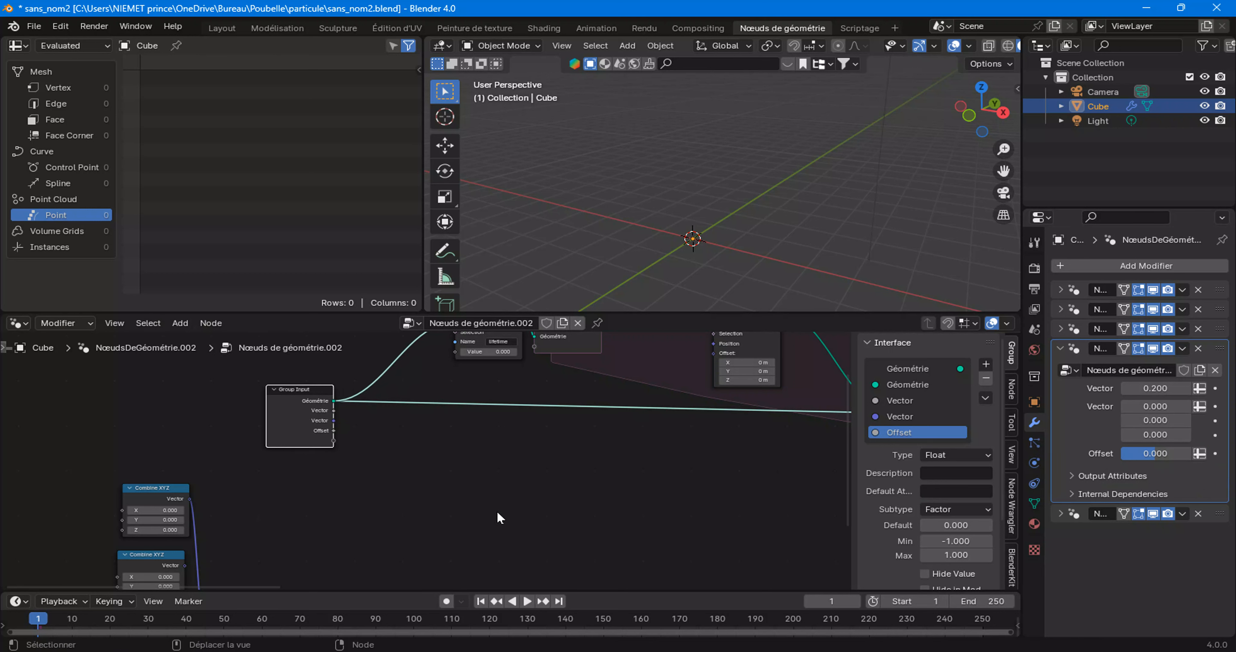
# Add a Map Range node beside Group Input and connect the Offset output to its Value input
pyautogui.scroll(2, 396, 423)
pyautogui.rightClick(396, 423)
pyautogui.moveTo(396, 415)
pyautogui.moveTo(482, 327)
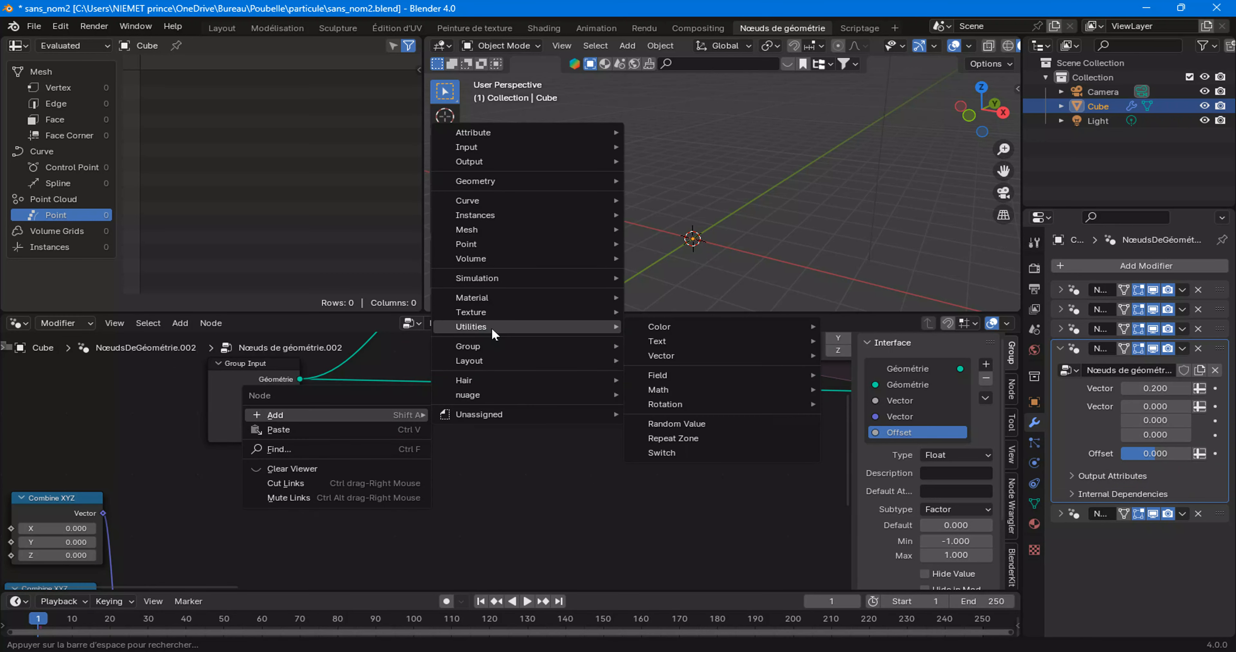
pyautogui.moveTo(664, 387)
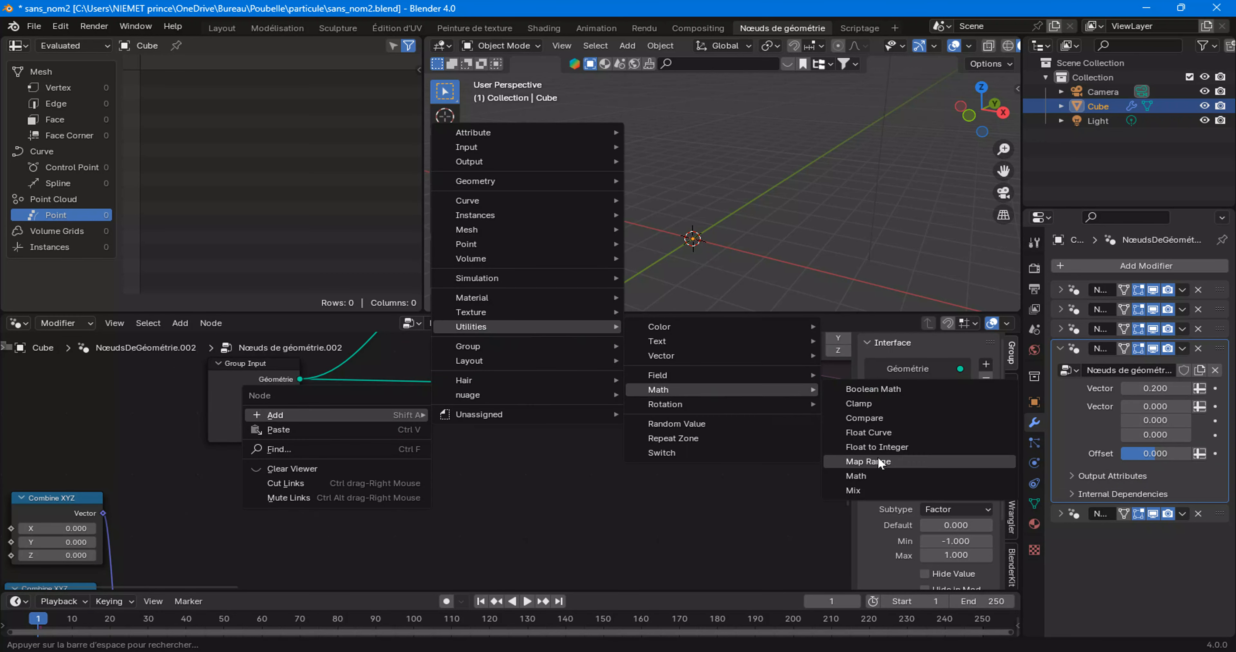
pyautogui.click(878, 461)
pyautogui.click(383, 405)
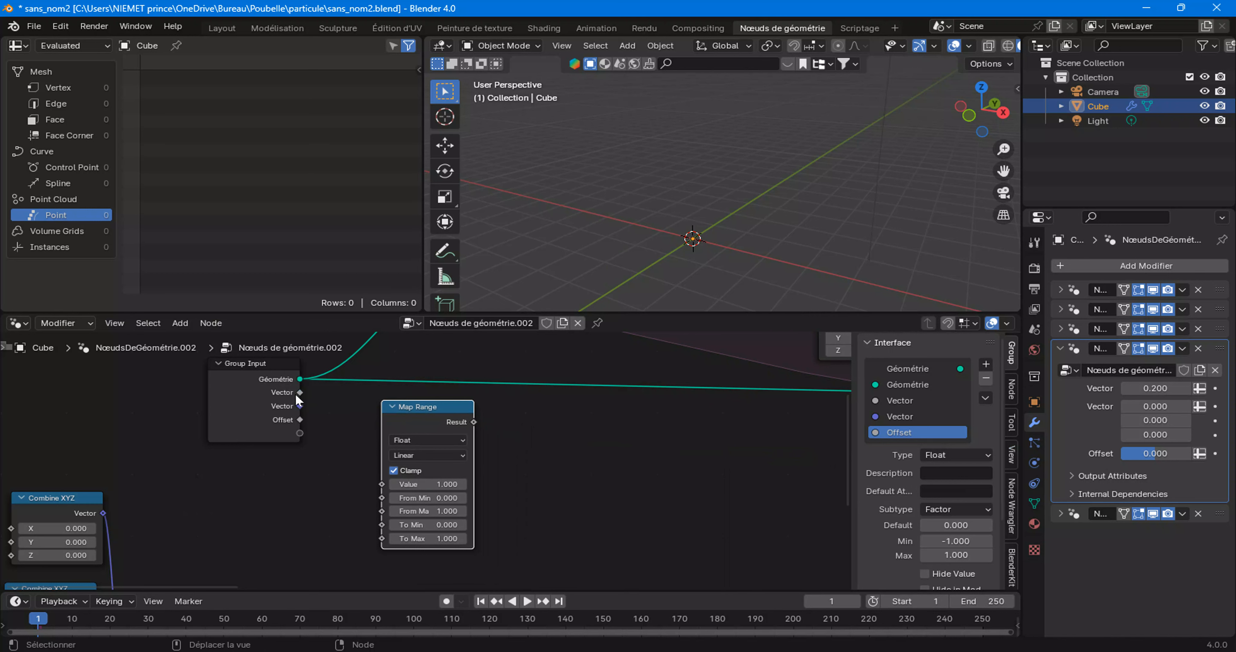
pyautogui.moveTo(302, 418); pyautogui.dragTo(384, 481)
# Duplicate the Map Range node and place the unlinked copy next to the original
pyautogui.scroll(2, 417, 510)
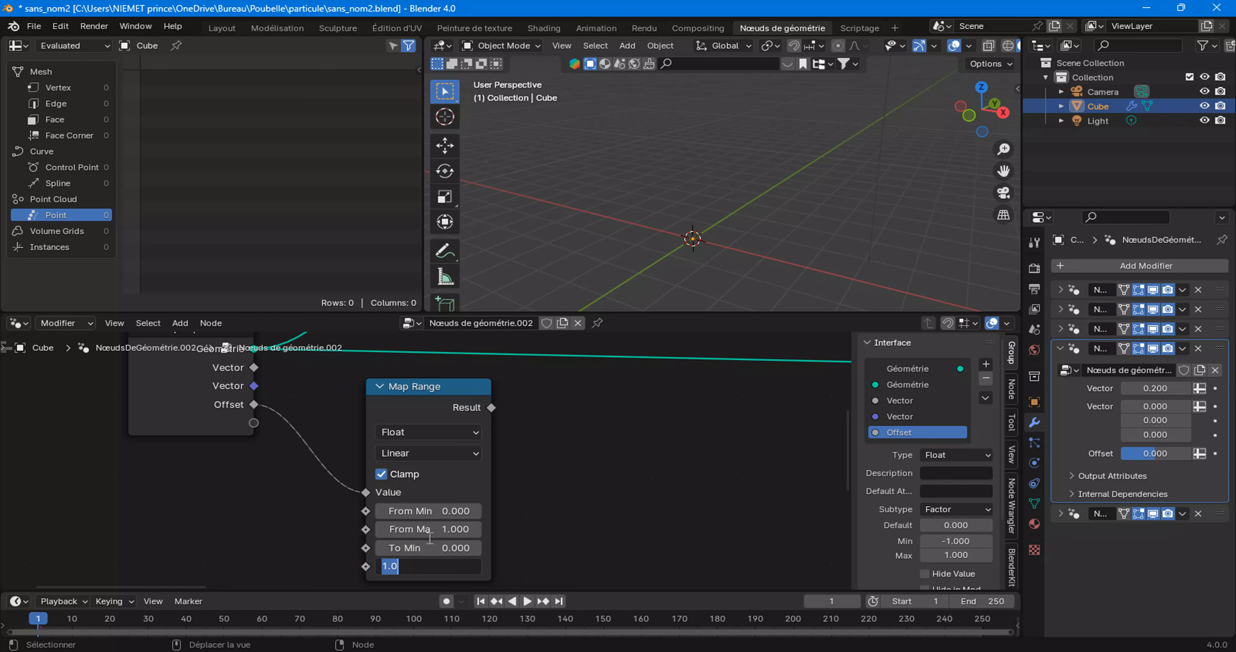
pyautogui.scroll(-2, 408, 415)
pyautogui.moveTo(410, 417); pyautogui.dragTo(416, 380)
pyautogui.rightClick(412, 381)
pyautogui.click(391, 432)
pyautogui.click(495, 518)
# Set the duplicated Map Range's Value to 0 and its From Min to -1
pyautogui.scroll(2, 495, 518)
pyautogui.doubleClick(489, 494)
pyautogui.write('0')
pyautogui.click(540, 508)
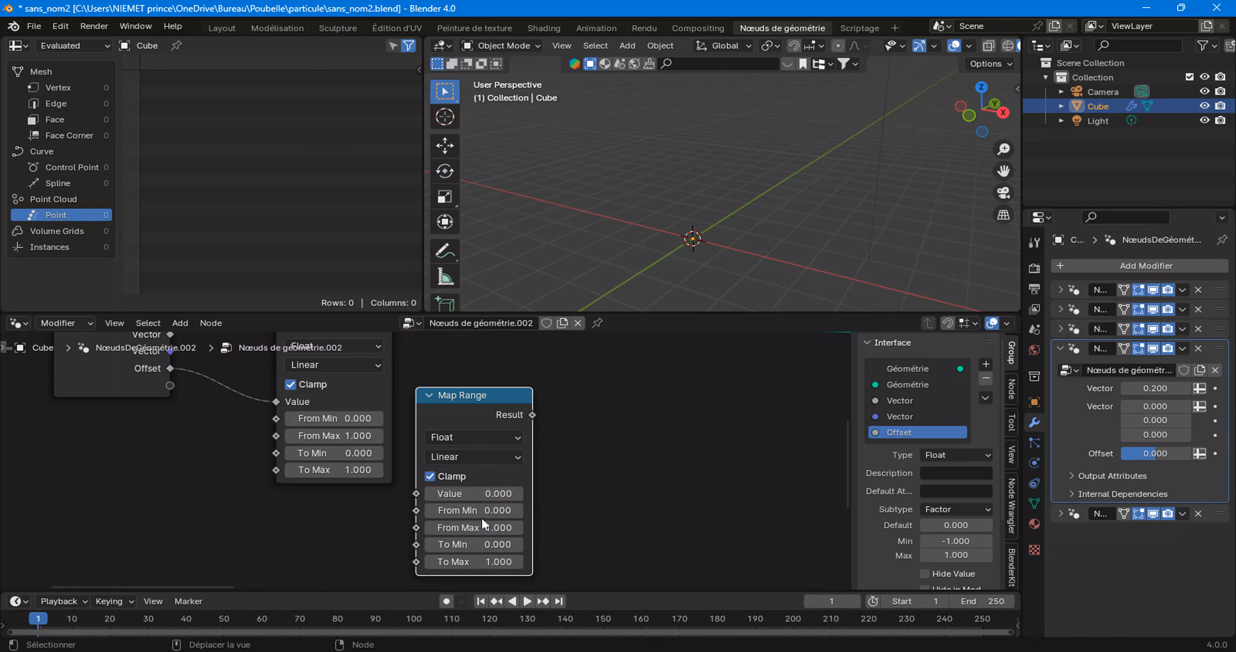
pyautogui.doubleClick(486, 509)
pyautogui.write('-1')
pyautogui.click(539, 511)
# Place the duplicated Map Range below the first one and connect Group Input's Offset to its Value
pyautogui.moveTo(461, 395); pyautogui.dragTo(327, 503)
pyautogui.scroll(-1, 162, 379)
pyautogui.moveTo(162, 380); pyautogui.dragTo(313, 541)
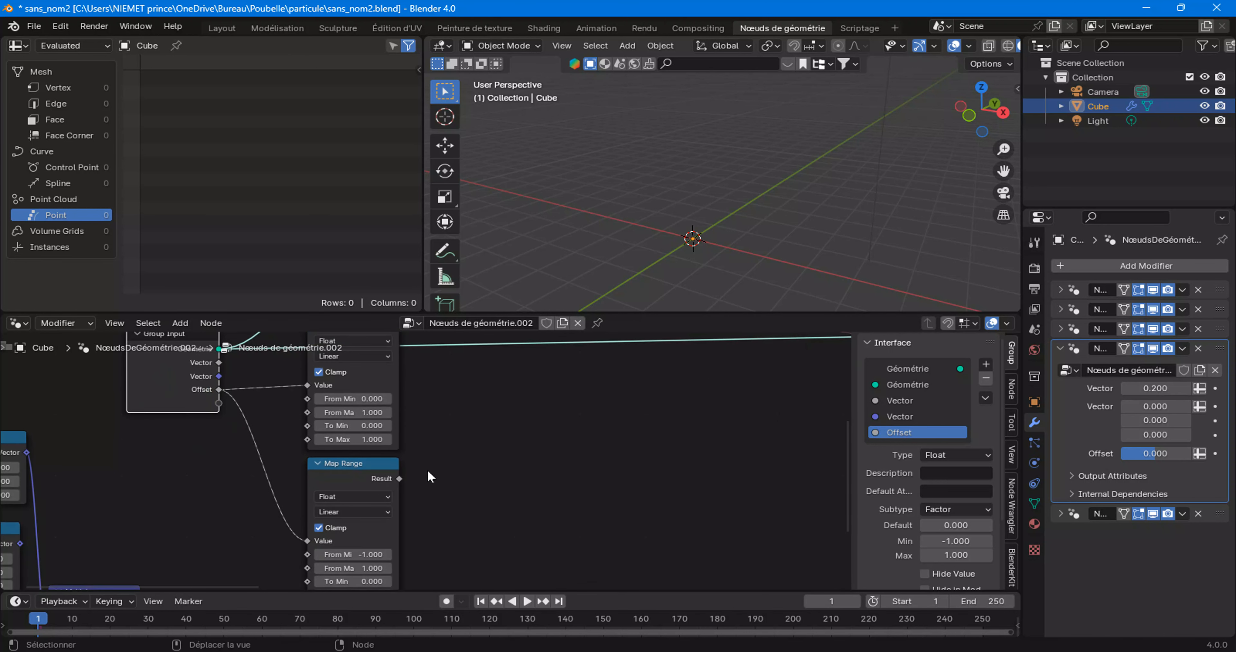
# Try the modifier's Offset at about -0.516 and then 0.645, lowering the second Map Range slightly in between
pyautogui.moveTo(1165, 459); pyautogui.dragTo(1149, 459)
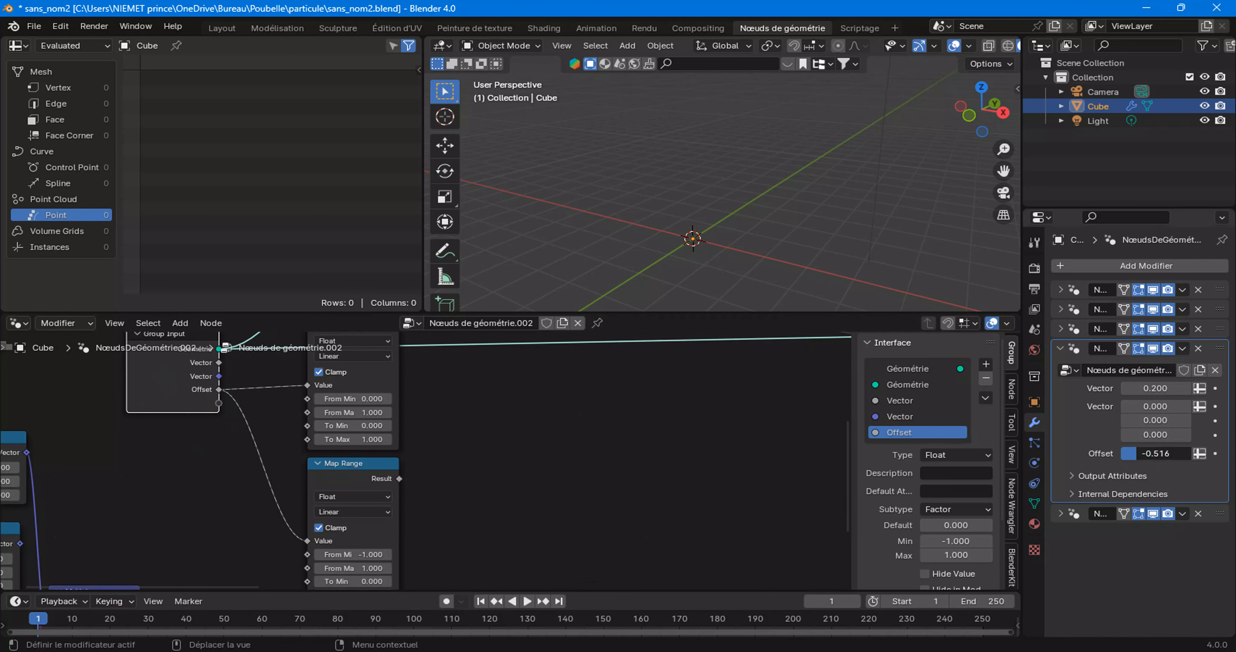
pyautogui.moveTo(330, 470)
pyautogui.mouseDown()
pyautogui.moveTo(355, 460)
pyautogui.moveTo(331, 477)
pyautogui.mouseUp()
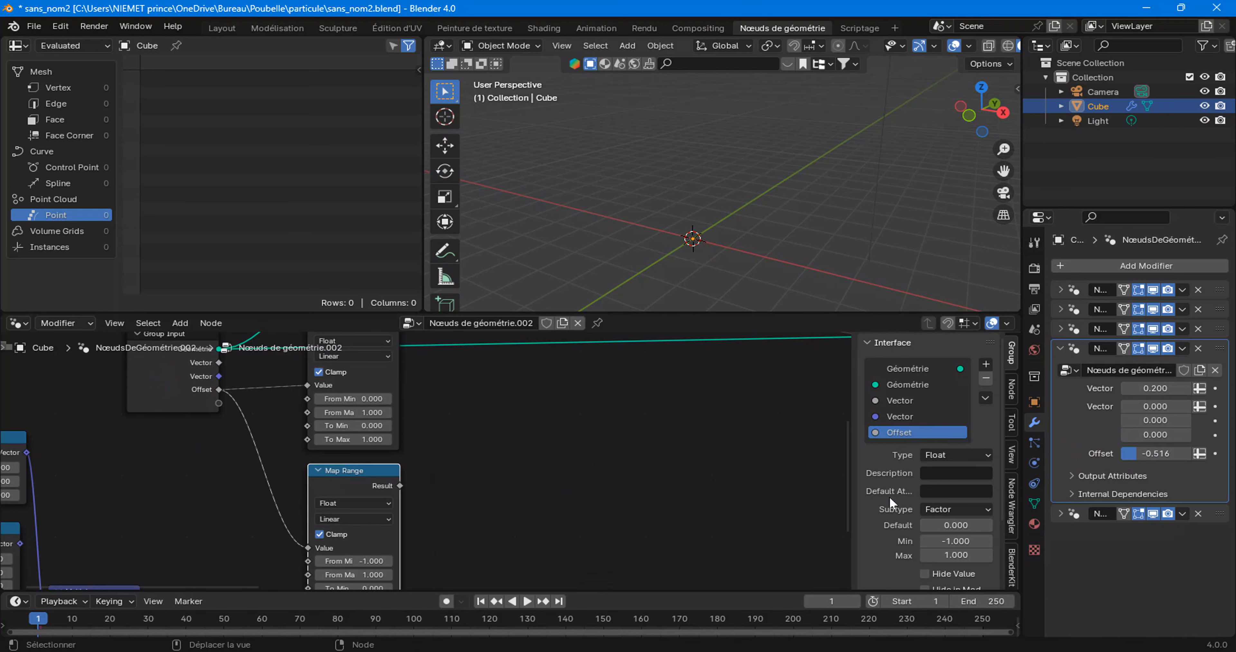
pyautogui.moveTo(1125, 455); pyautogui.dragTo(1165, 455)
# Nudge the first Map Range node down slightly, closer to its duplicate
pyautogui.click(359, 374)
pyautogui.moveTo(385, 351); pyautogui.dragTo(392, 407, button='middle')
pyautogui.moveTo(371, 367)
pyautogui.mouseDown()
pyautogui.moveTo(389, 371)
pyautogui.moveTo(374, 376)
pyautogui.mouseUp()
pyautogui.scroll(-2, 384, 364)
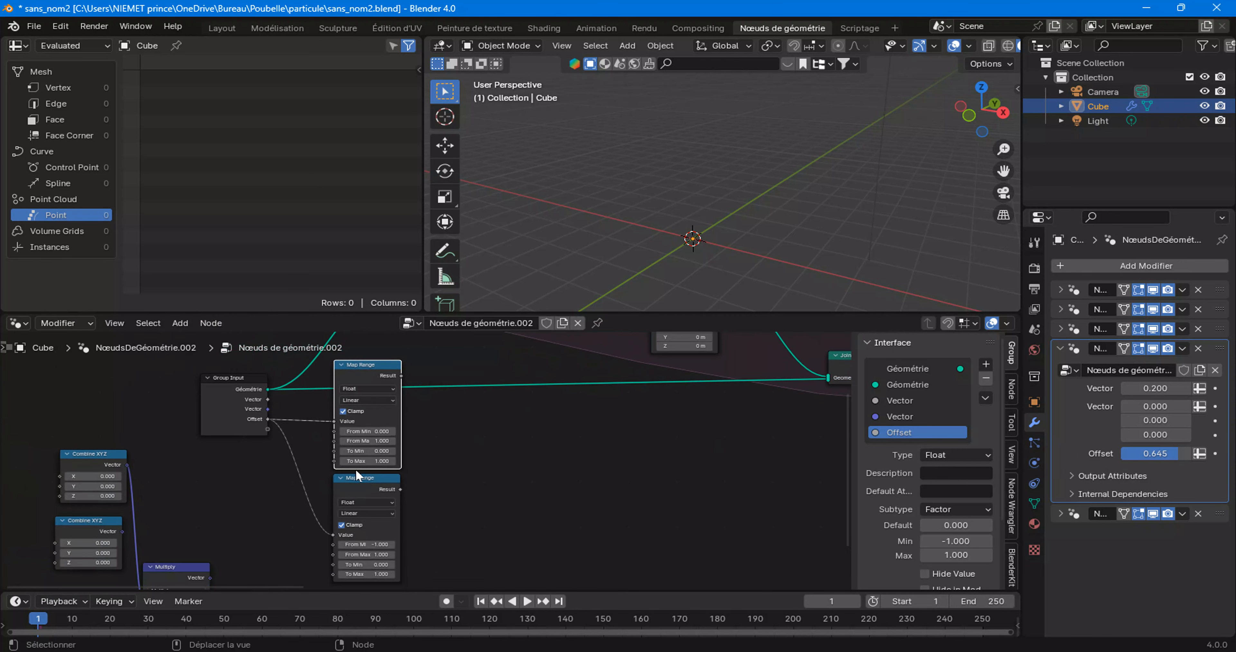
pyautogui.scroll(1, 437, 501)
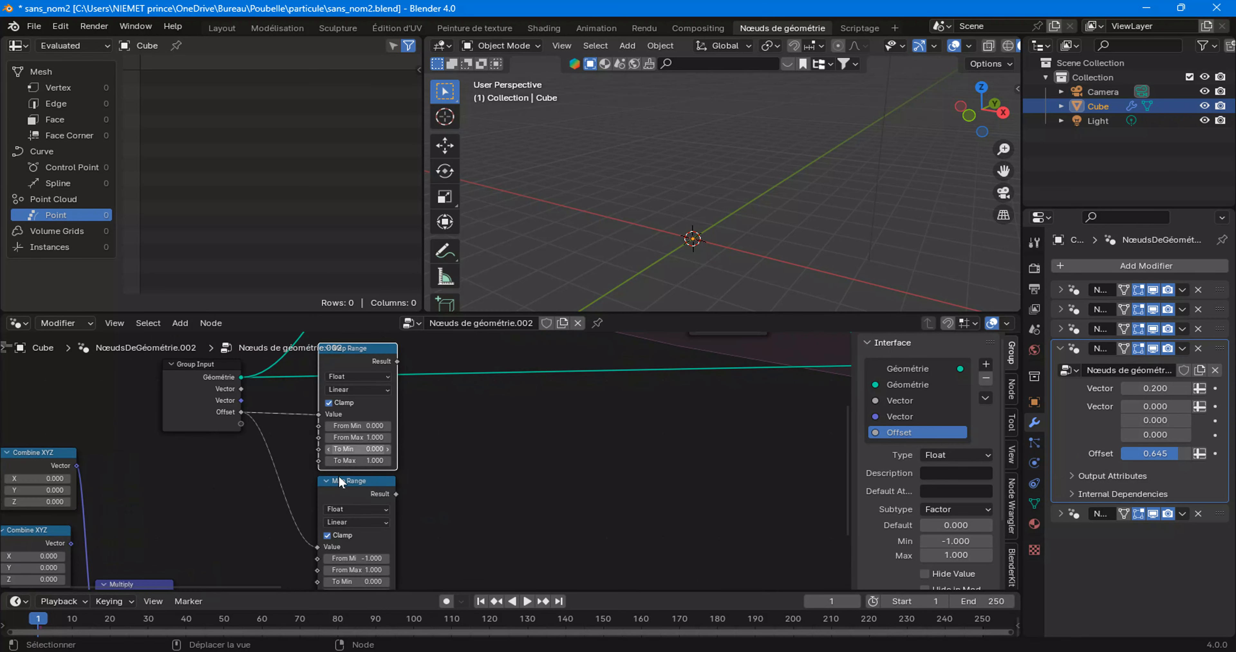
pyautogui.moveTo(462, 527); pyautogui.dragTo(345, 505, button='middle')
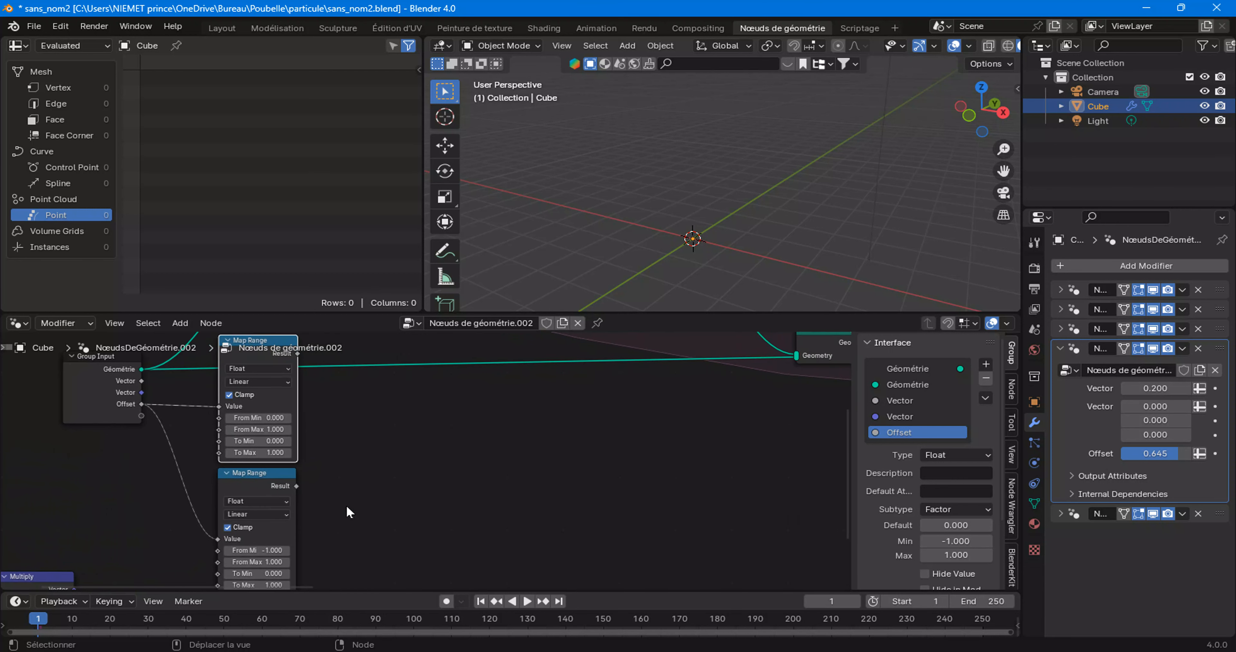
pyautogui.scroll(1, 349, 499)
pyautogui.rightClick(342, 437)
pyautogui.moveTo(346, 431)
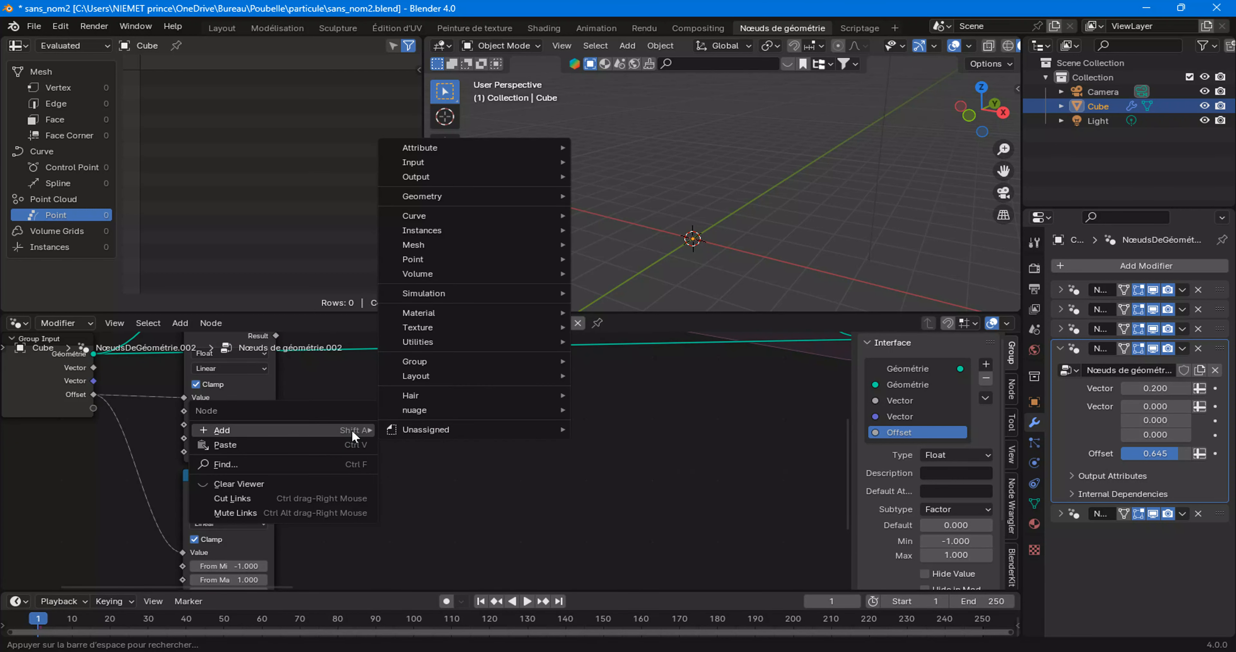
pyautogui.scroll(-3, 62, 457)
pyautogui.moveTo(61, 457); pyautogui.dragTo(401, 396, button='middle')
pyautogui.click(254, 385)
pyautogui.click(311, 511)
pyautogui.moveTo(353, 464); pyautogui.dragTo(188, 491, button='middle')
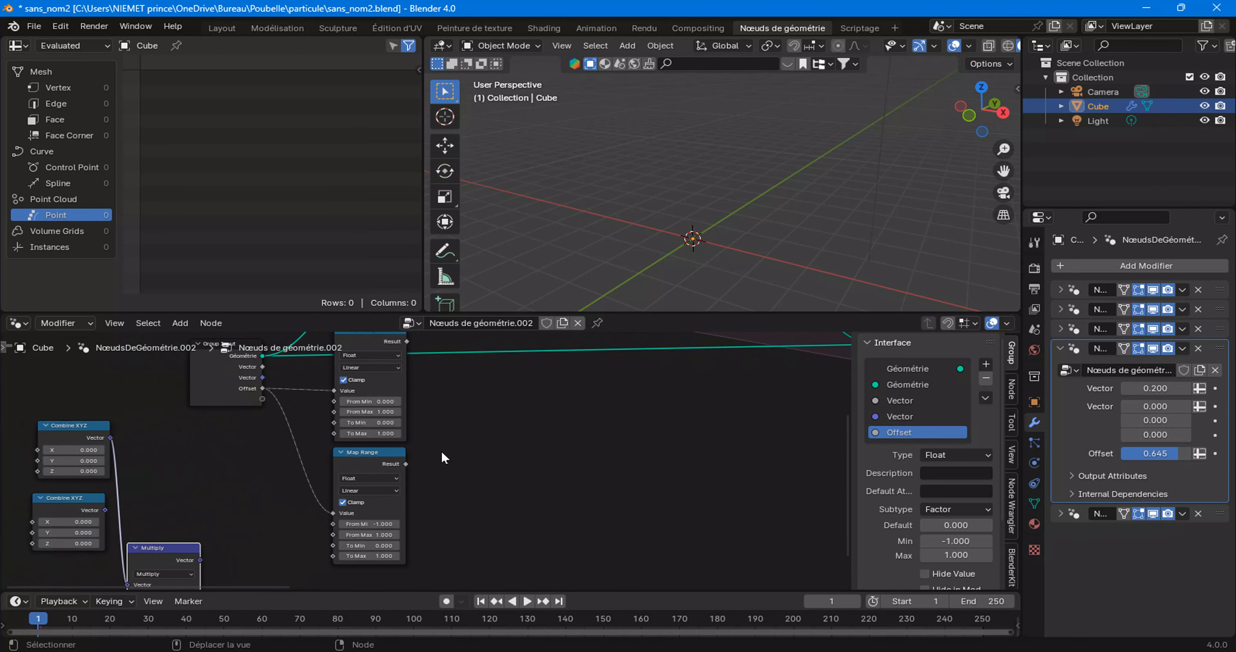
# Add a Mix Vector node and place it beside the two Map Range nodes
pyautogui.moveTo(441, 450); pyautogui.dragTo(323, 430, button='middle')
pyautogui.rightClick(349, 418)
pyautogui.moveTo(349, 413)
pyautogui.moveTo(477, 324)
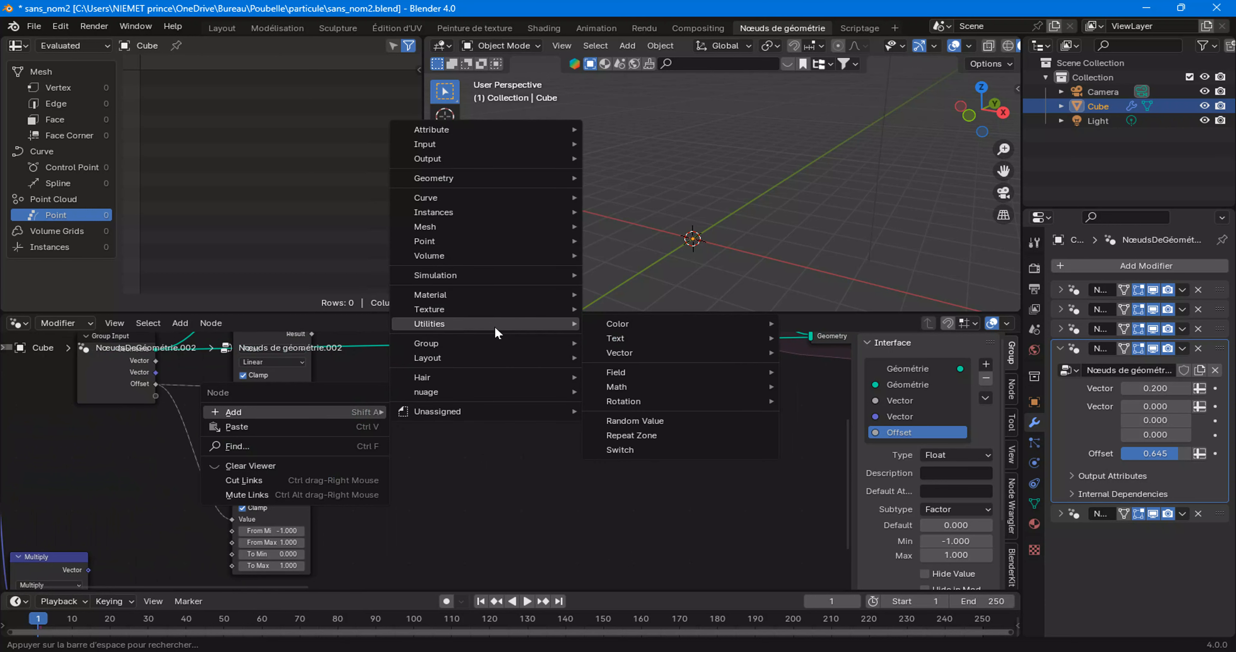
pyautogui.moveTo(608, 355)
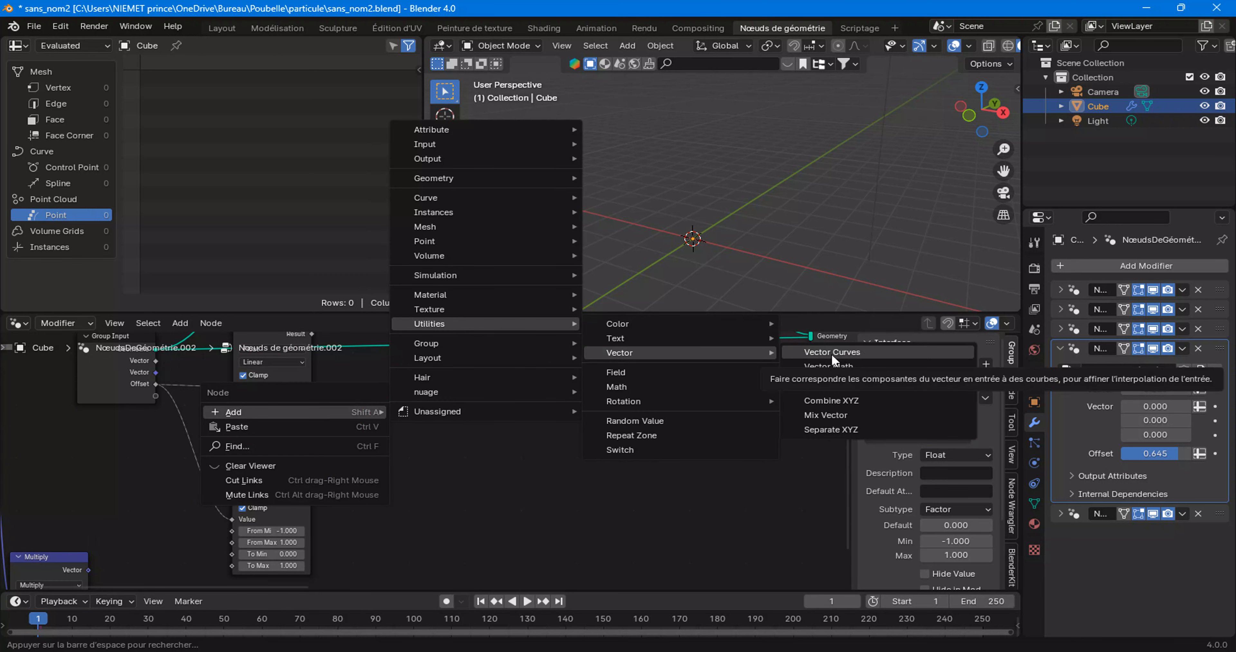
pyautogui.moveTo(700, 328)
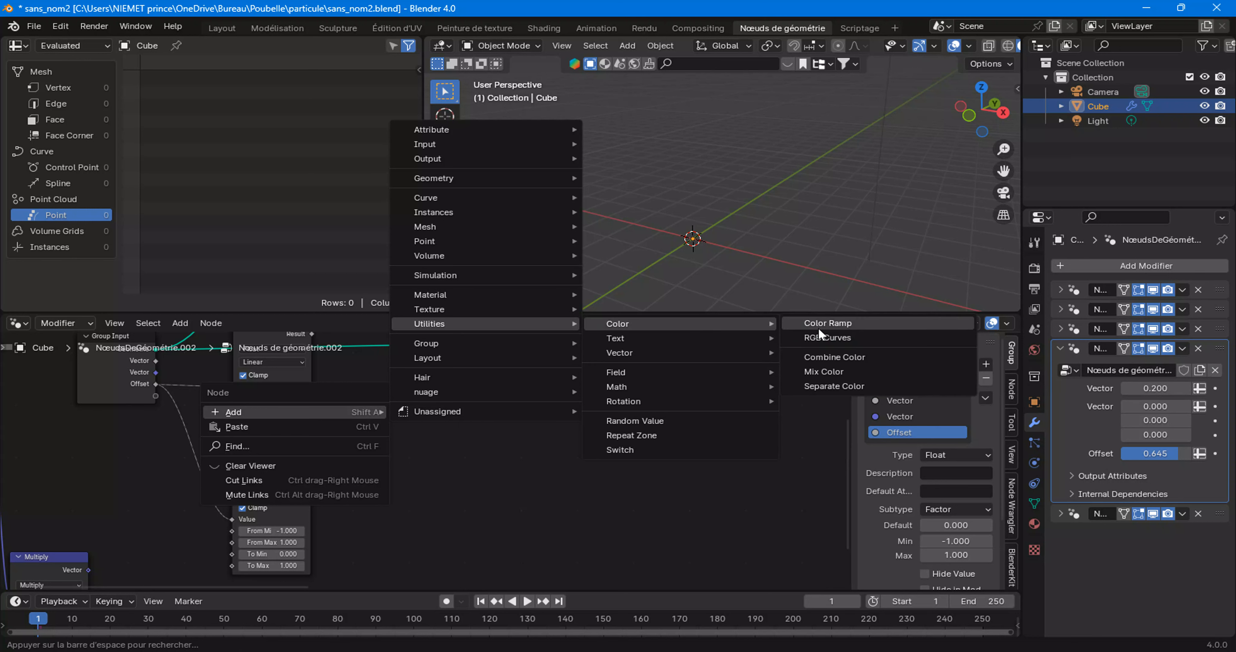
pyautogui.moveTo(684, 355)
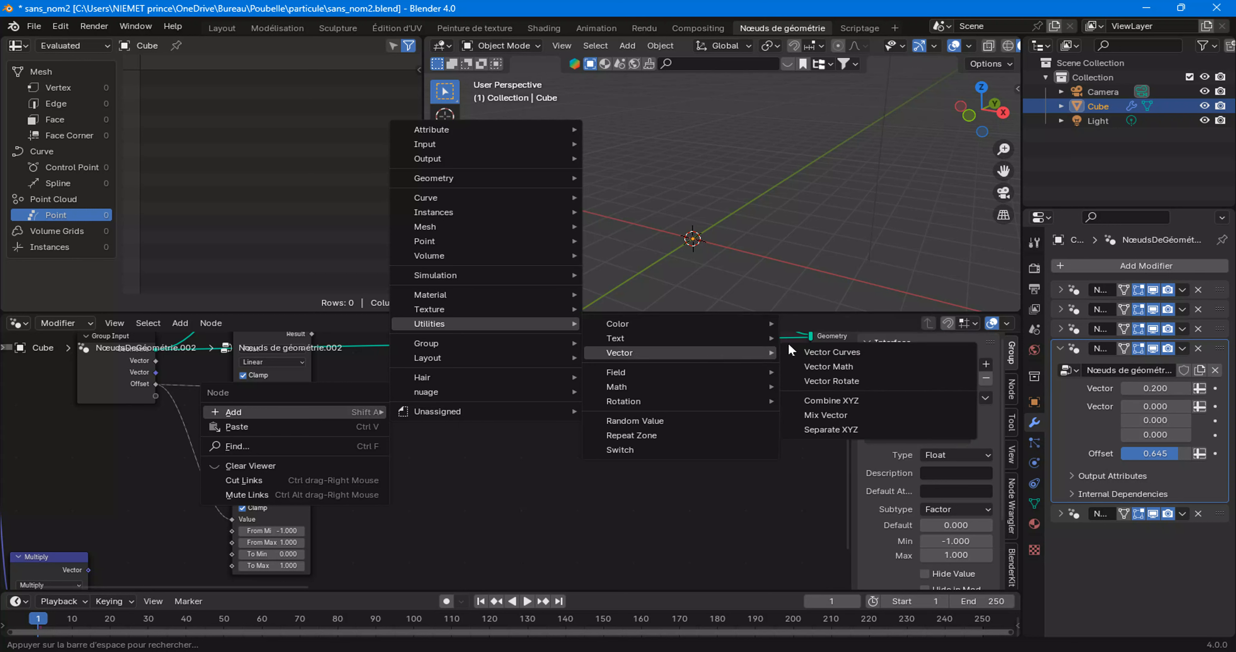
pyautogui.click(831, 417)
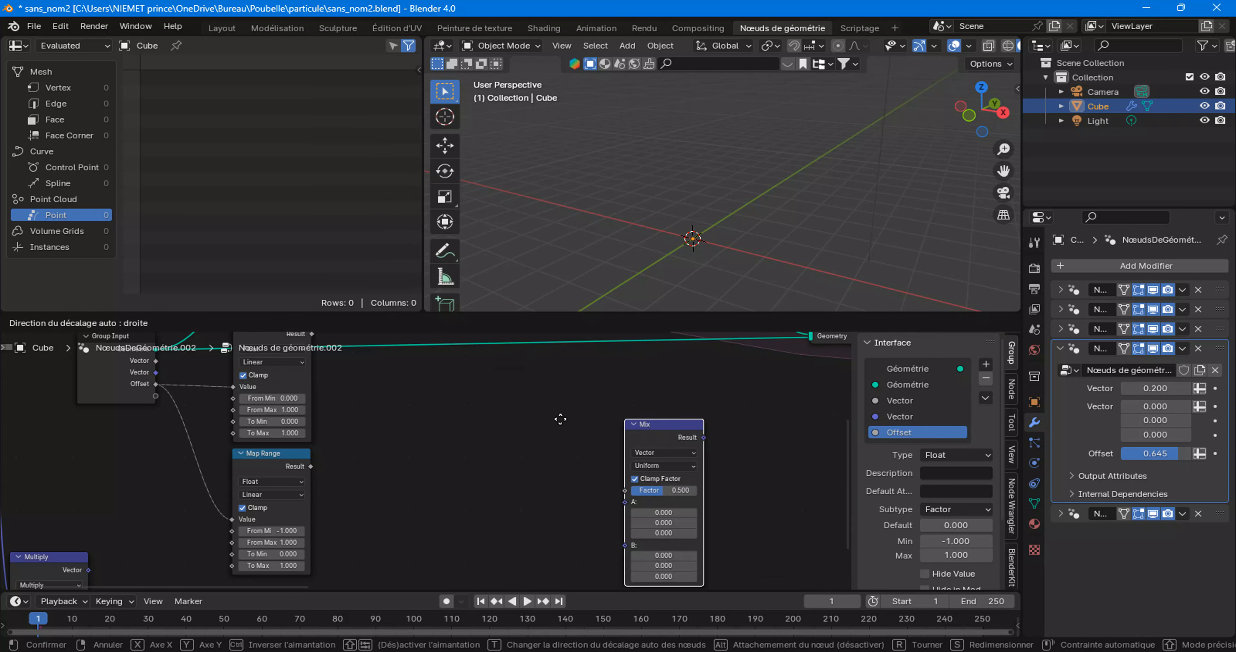
pyautogui.click(364, 367)
# Connect the upper Map Range's Result to the Mix node's Factor
pyautogui.moveTo(327, 402); pyautogui.dragTo(337, 414, button='middle')
pyautogui.scroll(2, 336, 415)
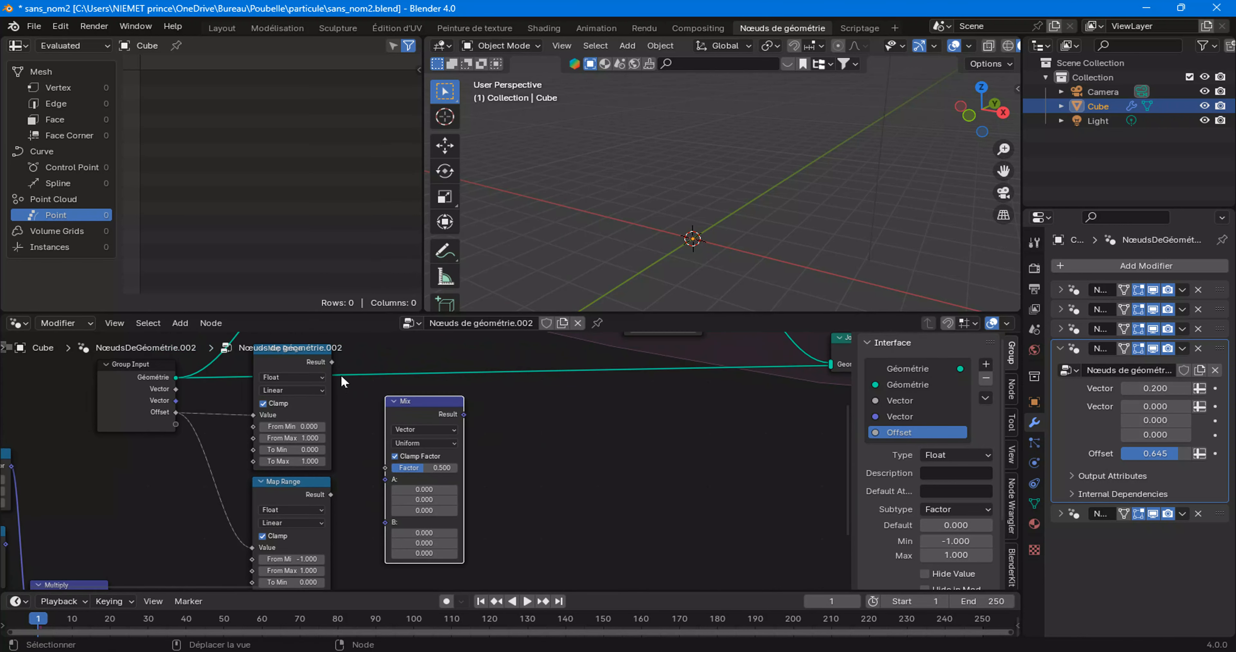
pyautogui.scroll(-2, 368, 412)
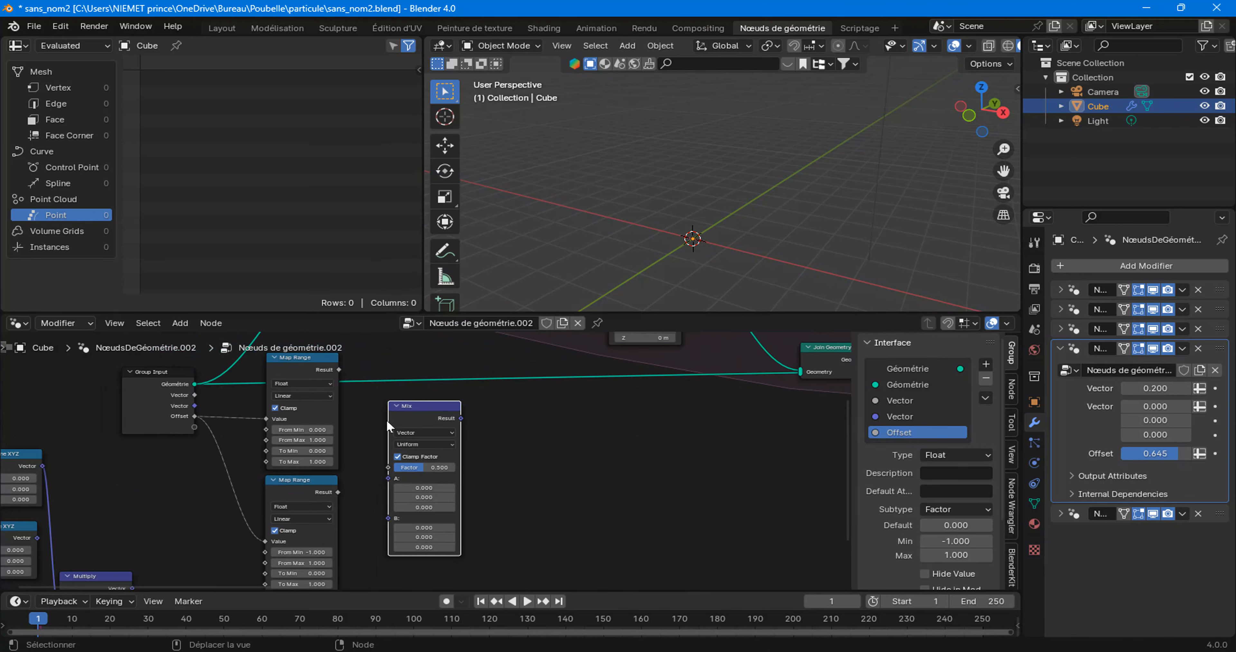
pyautogui.scroll(3, 345, 489)
pyautogui.moveTo(342, 387); pyautogui.dragTo(345, 433, button='middle')
pyautogui.moveTo(321, 390); pyautogui.dragTo(381, 509)
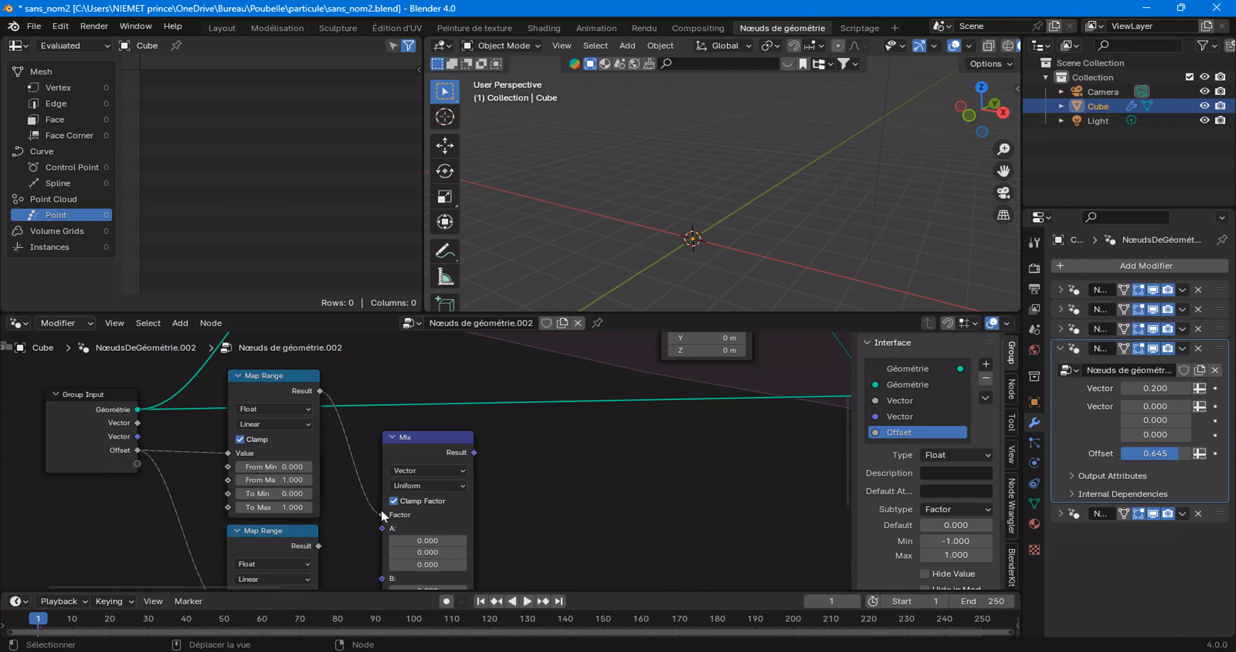
# Connect the upper Combine XYZ's Vector to the Mix node's B input and select both Combine XYZ nodes
pyautogui.moveTo(353, 545); pyautogui.dragTo(378, 464, button='middle')
pyautogui.scroll(-1, 259, 482)
pyautogui.moveTo(213, 484); pyautogui.dragTo(277, 478, button='middle')
pyautogui.moveTo(81, 437); pyautogui.dragTo(458, 493)
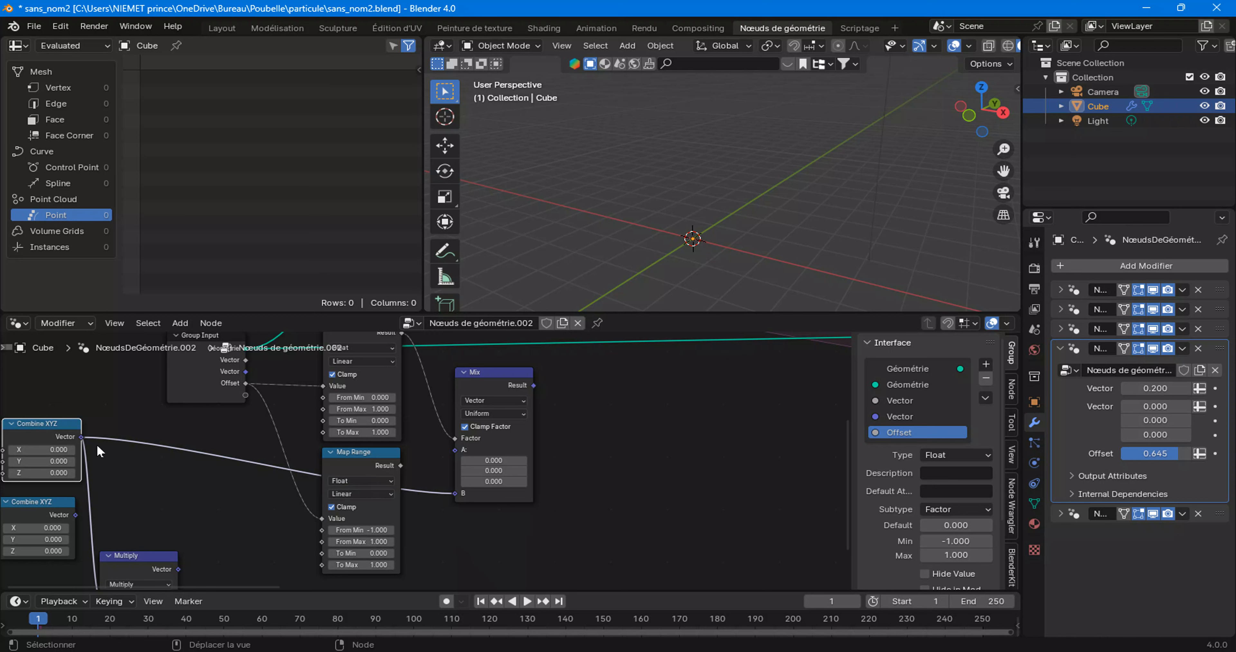
pyautogui.scroll(-1, 97, 446)
pyautogui.moveTo(52, 408); pyautogui.dragTo(88, 502)
pyautogui.moveTo(98, 441); pyautogui.dragTo(88, 460)
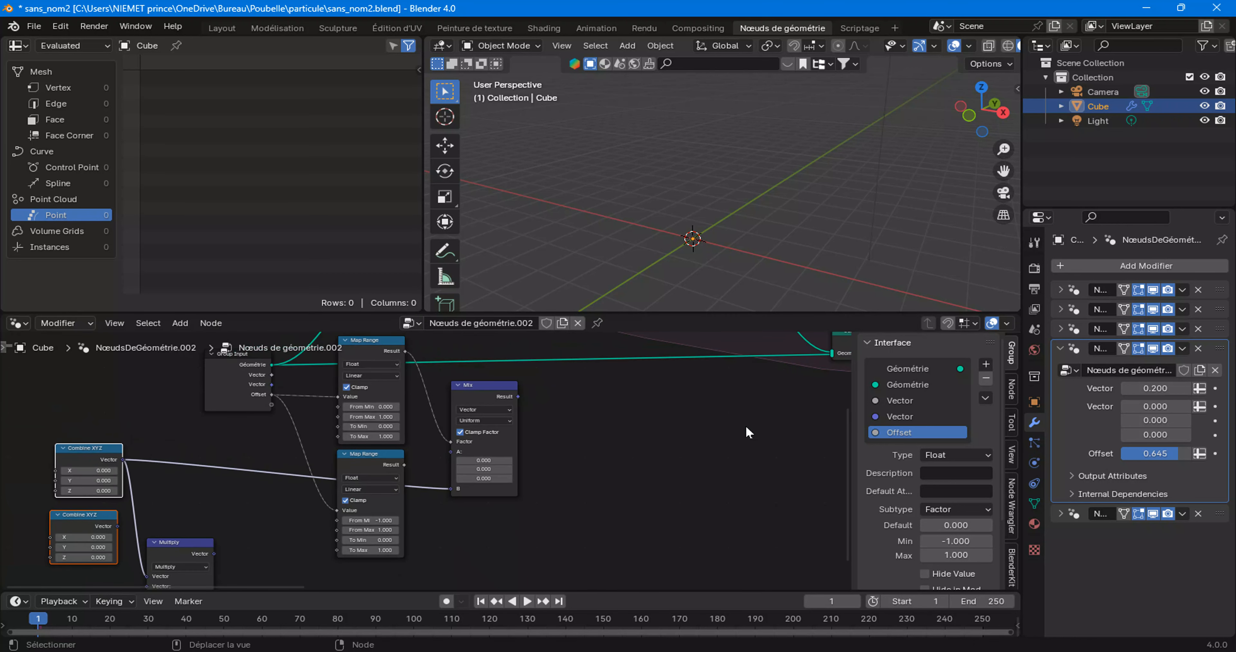
# Set the modifier's Offset to 0 and connect the lower Combine XYZ's Vector to the Mix node's A input
pyautogui.click(1155, 453)
pyautogui.write('0')
pyautogui.press('Return')
pyautogui.moveTo(118, 525); pyautogui.dragTo(465, 393)
# Duplicate the Mix node below the original and connect the lower Map Range's Result to its Factor
pyautogui.scroll(3, 480, 460)
pyautogui.rightClick(466, 385)
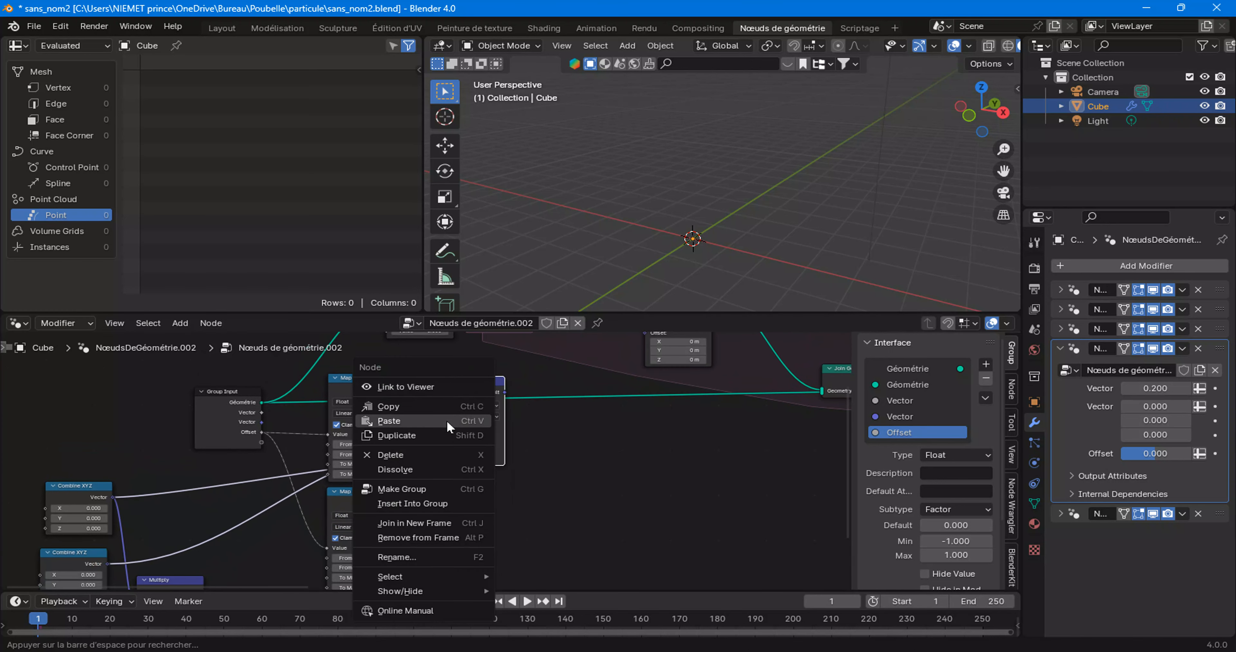
pyautogui.click(441, 435)
pyautogui.click(427, 539)
pyautogui.scroll(-1, 412, 498)
pyautogui.scroll(1, 403, 456)
pyautogui.moveTo(392, 454); pyautogui.dragTo(437, 499)
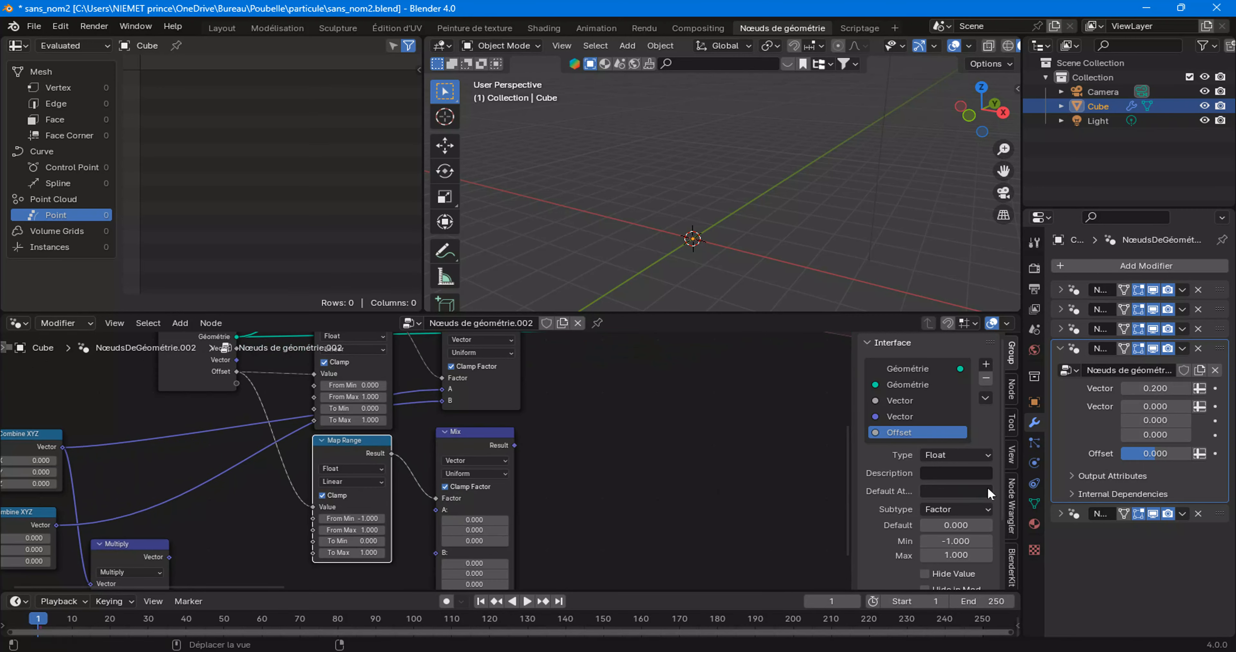
# Connect Multiply's Vector to the lower Mix's B and the lower Combine XYZ's Vector to its A, resetting the modifier's Offset to 0
pyautogui.moveTo(1131, 454); pyautogui.dragTo(1112, 454)
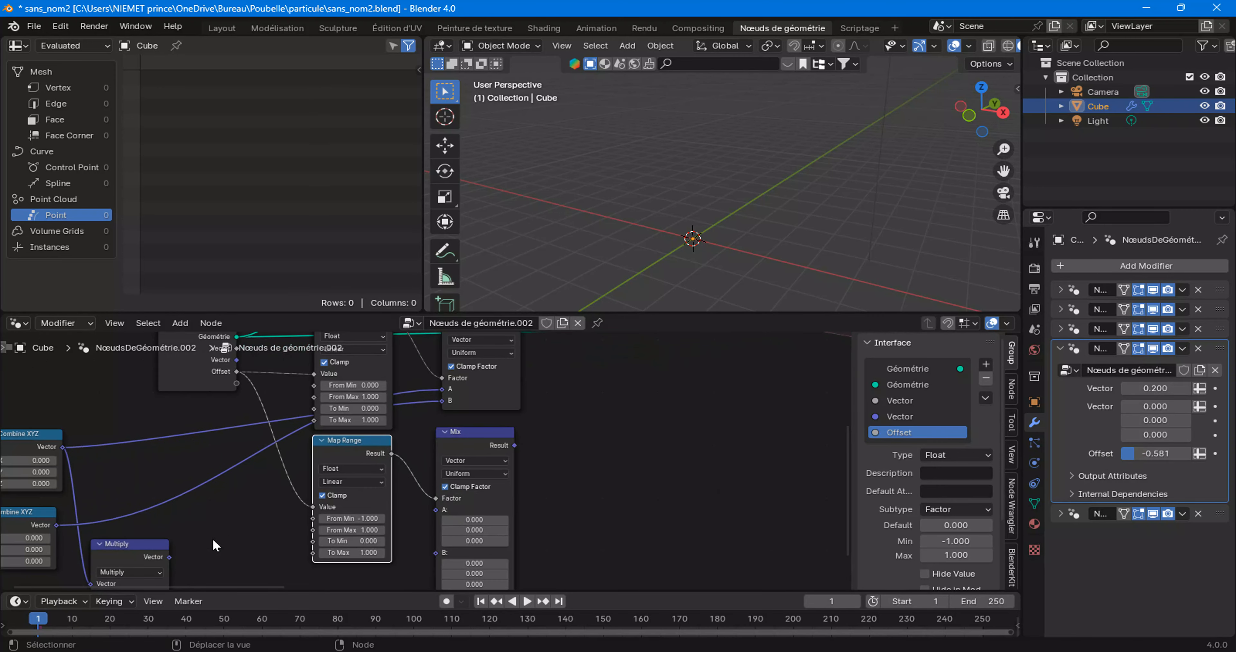
pyautogui.moveTo(170, 556); pyautogui.dragTo(435, 552)
pyautogui.click(1184, 455)
pyautogui.write('0')
pyautogui.press('Return')
pyautogui.moveTo(58, 526); pyautogui.dragTo(436, 511)
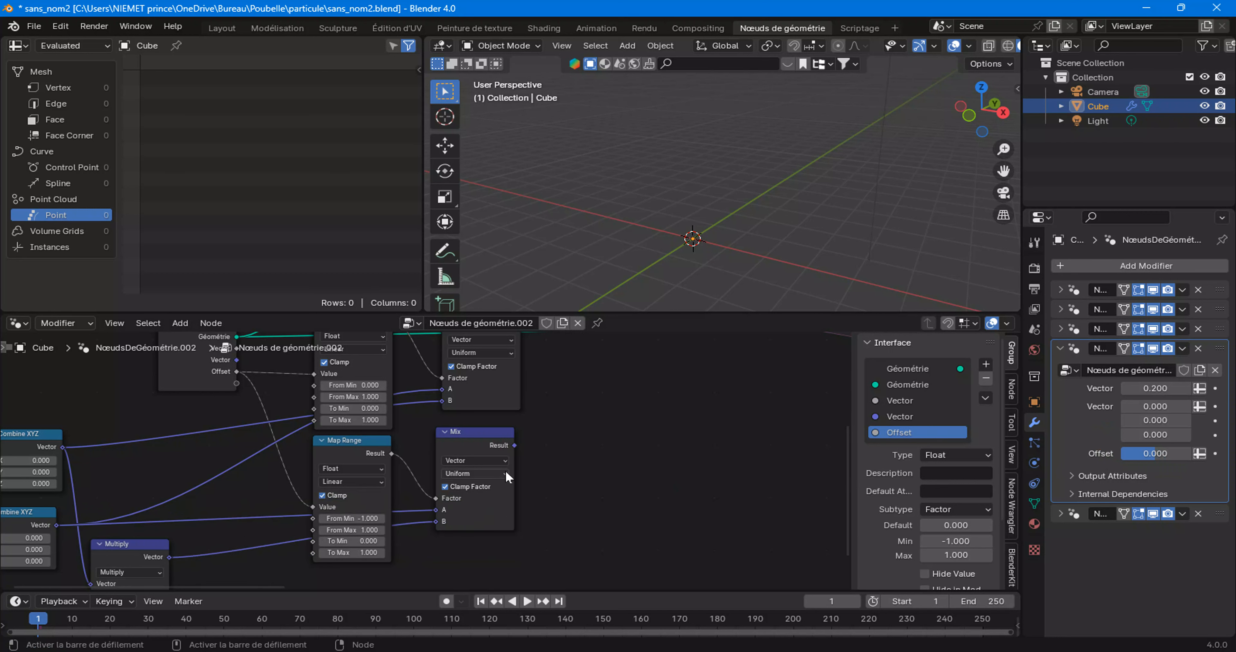
# Try the modifier's Offset at about -0.452 and then 0.688 while selecting the Map Range and Mix nodes each sign drives
pyautogui.scroll(-3, 538, 436)
pyautogui.scroll(3, 419, 512)
pyautogui.moveTo(538, 434); pyautogui.dragTo(441, 490, button='middle')
pyautogui.scroll(-3, 419, 528)
pyautogui.moveTo(214, 413); pyautogui.dragTo(365, 531)
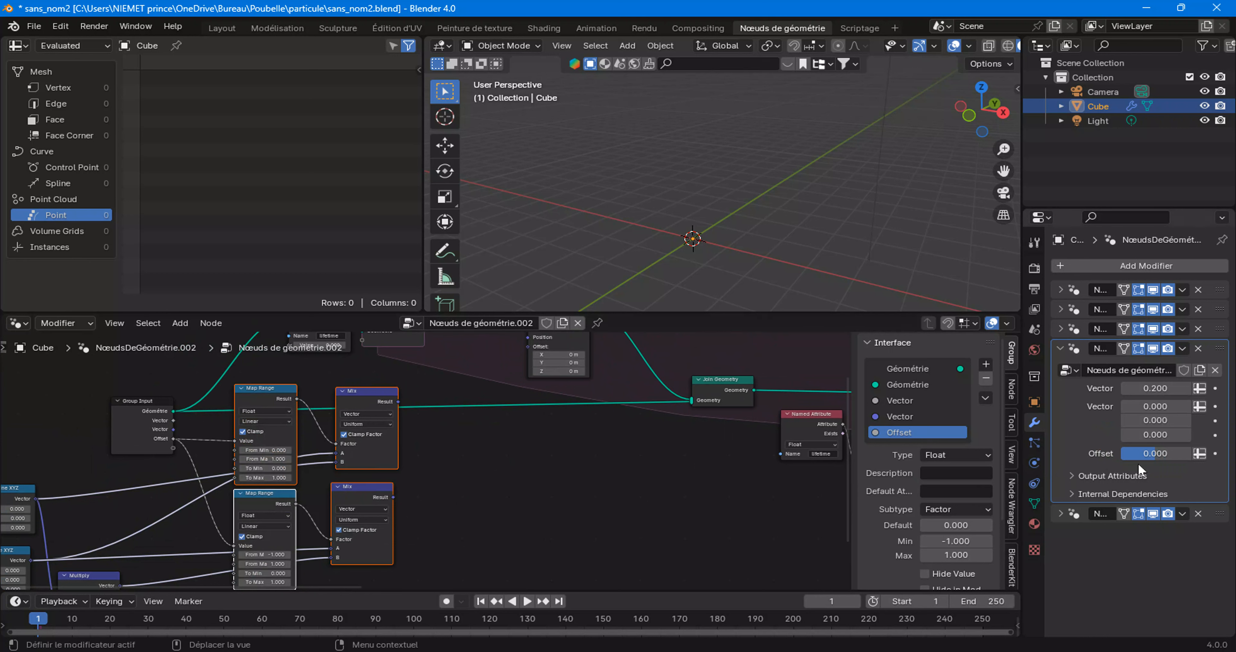
pyautogui.moveTo(1146, 453); pyautogui.dragTo(1138, 453)
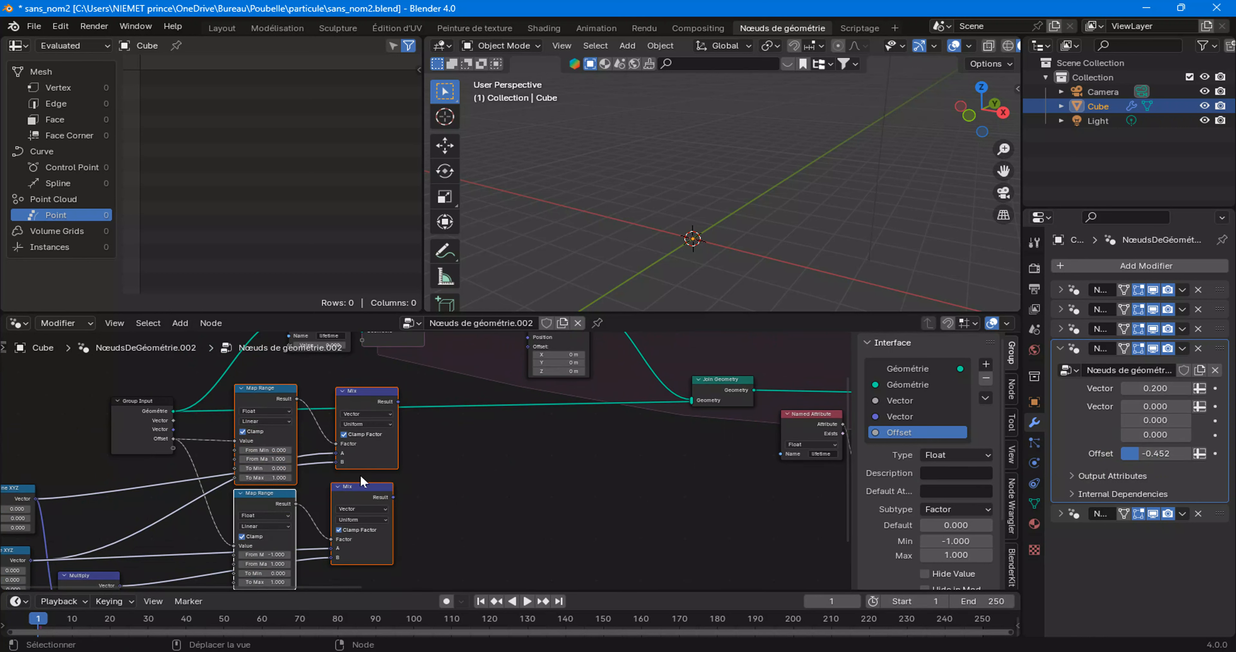
pyautogui.click(349, 500)
pyautogui.moveTo(1149, 453); pyautogui.dragTo(1167, 453)
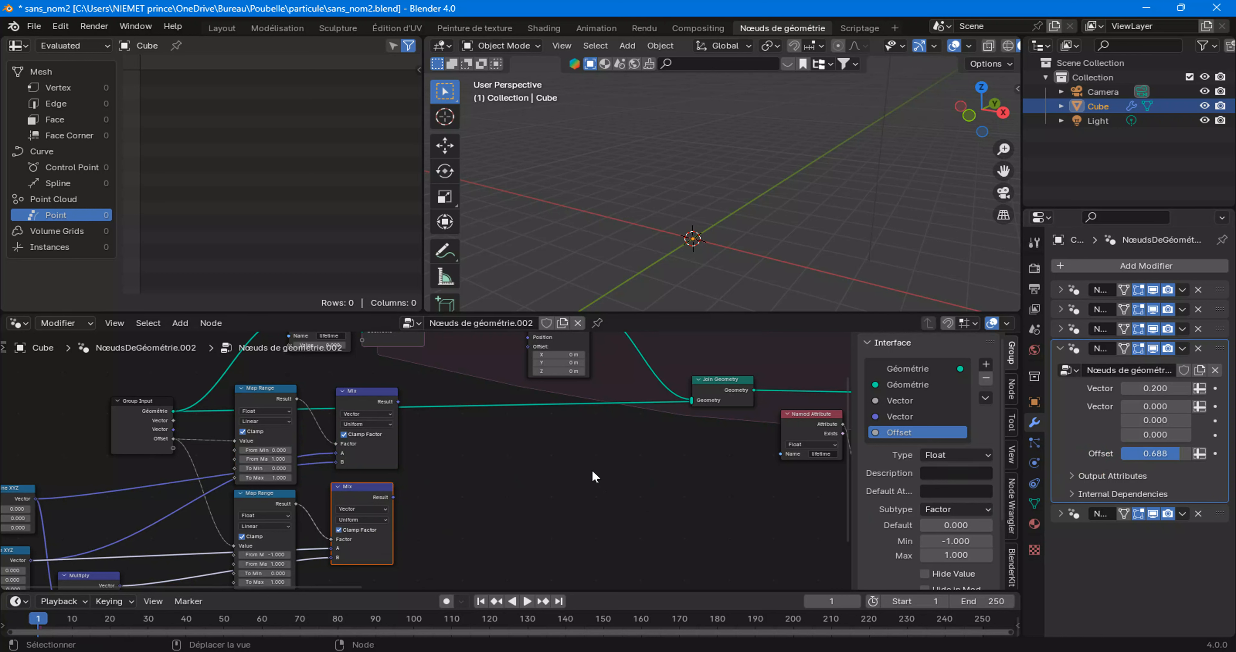
pyautogui.click(387, 406)
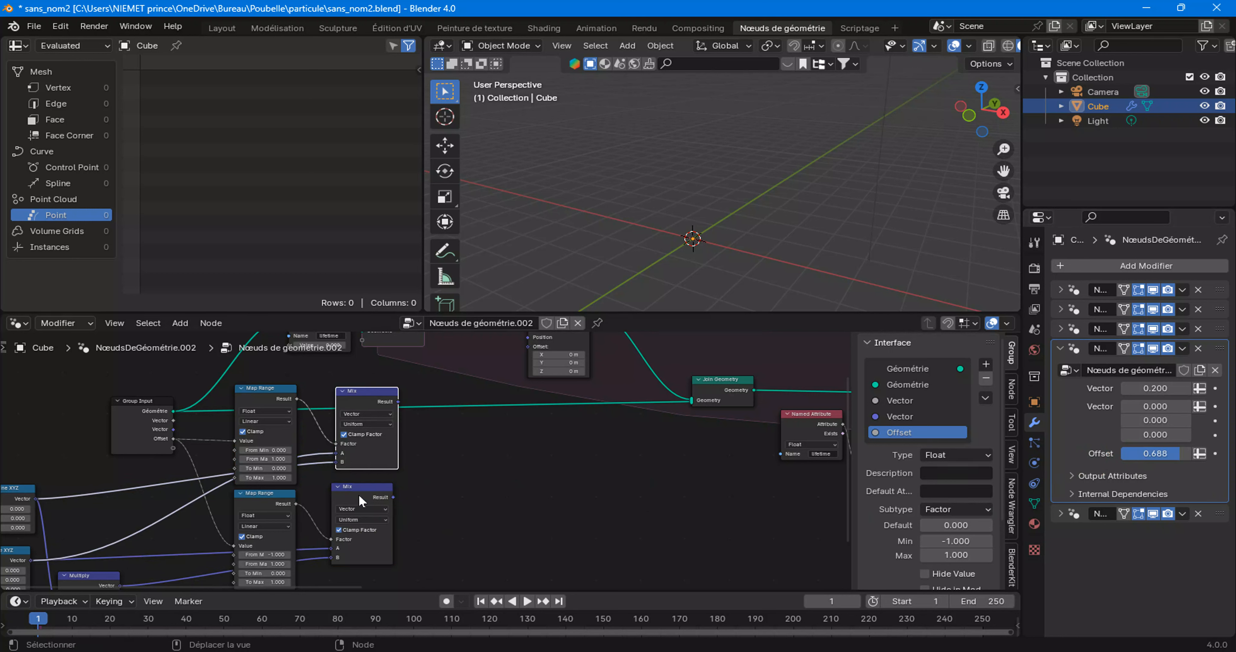
# Select the lower Mix branch and set the modifier's Offset to about -0.559
pyautogui.scroll(2, 419, 525)
pyautogui.click(418, 499)
pyautogui.moveTo(1169, 460)
pyautogui.mouseDown()
pyautogui.moveTo(1193, 459)
pyautogui.moveTo(1168, 460)
pyautogui.mouseUp()
pyautogui.moveTo(507, 552)
pyautogui.mouseDown()
pyautogui.moveTo(425, 441)
pyautogui.moveTo(265, 407)
pyautogui.mouseUp()
pyautogui.moveTo(1199, 453); pyautogui.dragTo(1134, 453)
pyautogui.moveTo(536, 557); pyautogui.dragTo(210, 517)
# Add a Compare node and place it beyond the two Mix nodes
pyautogui.rightClick(448, 433)
pyautogui.moveTo(446, 427)
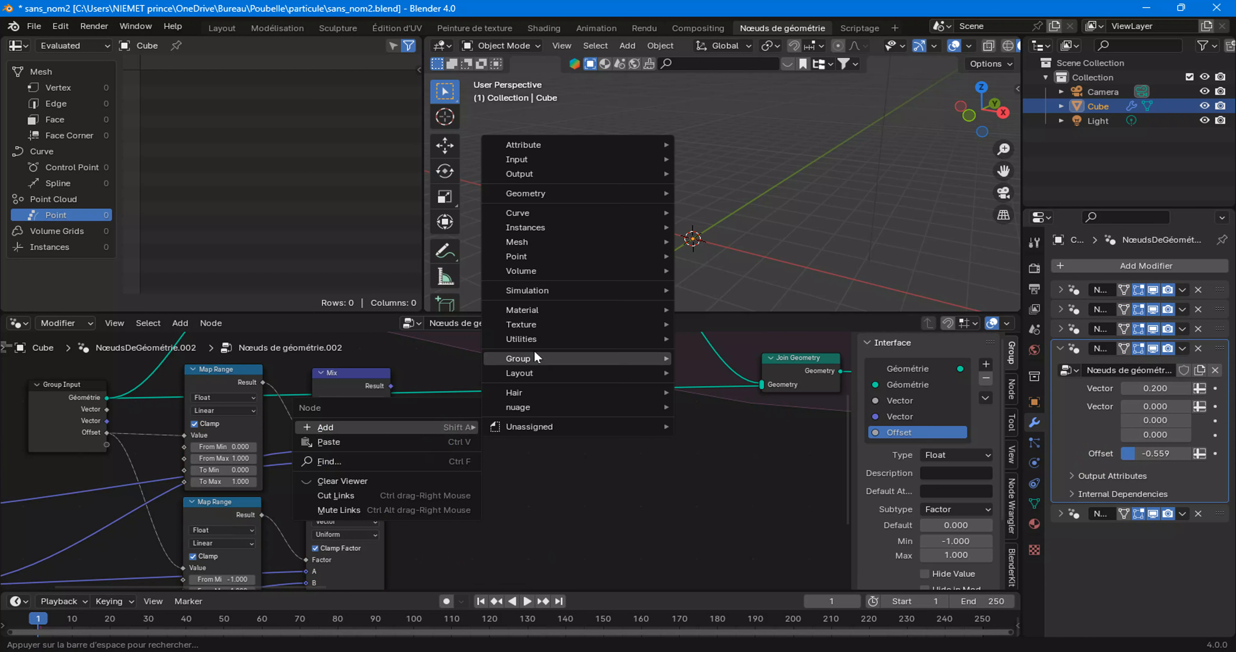
pyautogui.moveTo(539, 338)
pyautogui.moveTo(748, 402)
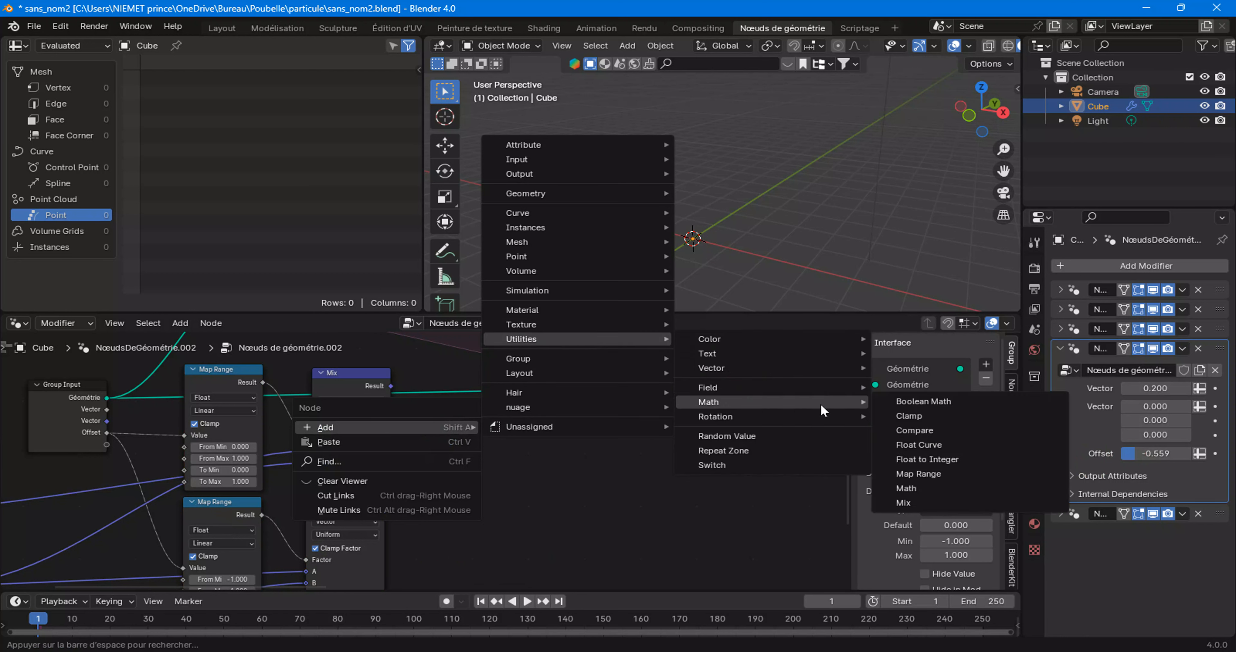
pyautogui.click(937, 428)
pyautogui.click(433, 449)
# Connect Group Input's Offset to the A input of the Greater Than node
pyautogui.moveTo(259, 514); pyautogui.dragTo(345, 496, button='middle')
pyautogui.click(203, 416)
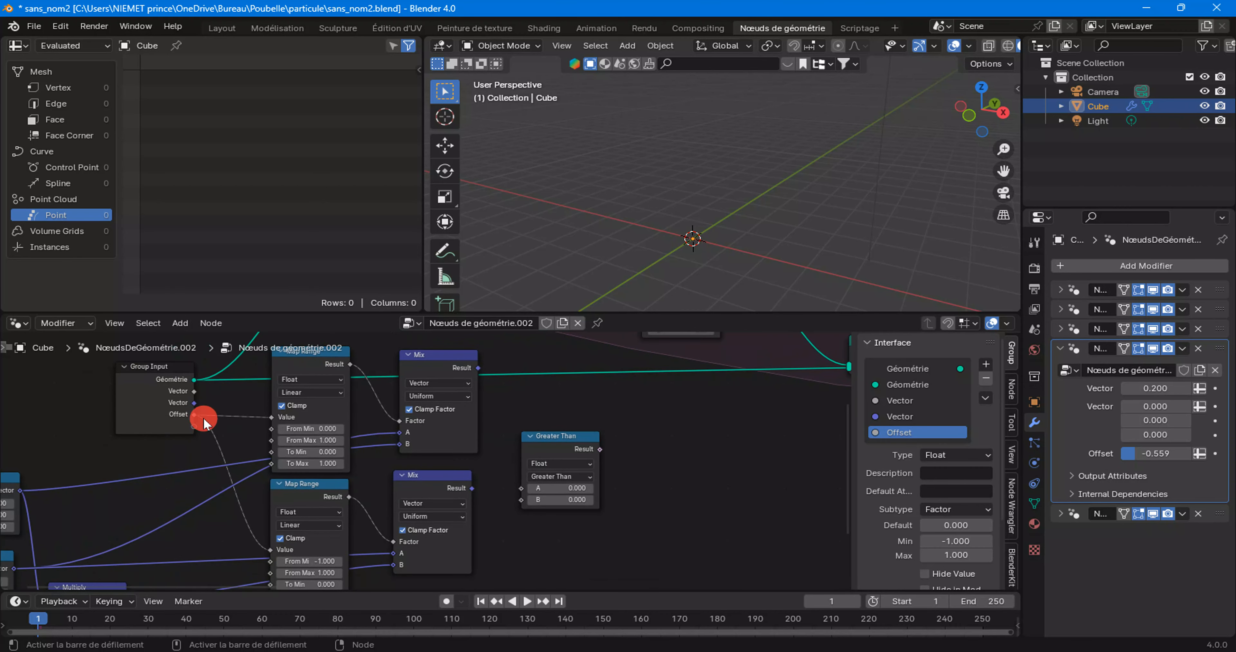
pyautogui.moveTo(472, 487); pyautogui.dragTo(561, 489)
pyautogui.scroll(2, 562, 489)
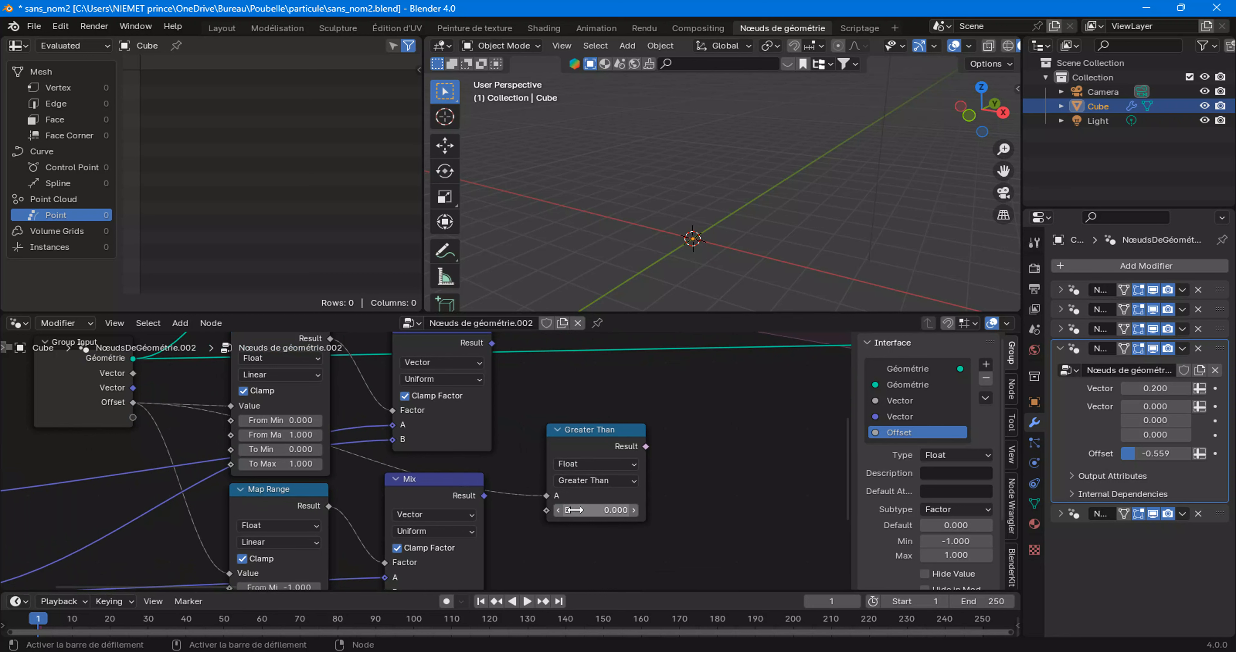
# Duplicate the upper Mix node and place the copy past the Greater Than node
pyautogui.moveTo(494, 389); pyautogui.dragTo(391, 409, button='middle')
pyautogui.moveTo(366, 364); pyautogui.dragTo(373, 382)
pyautogui.rightClick(436, 407)
pyautogui.rightClick(394, 388)
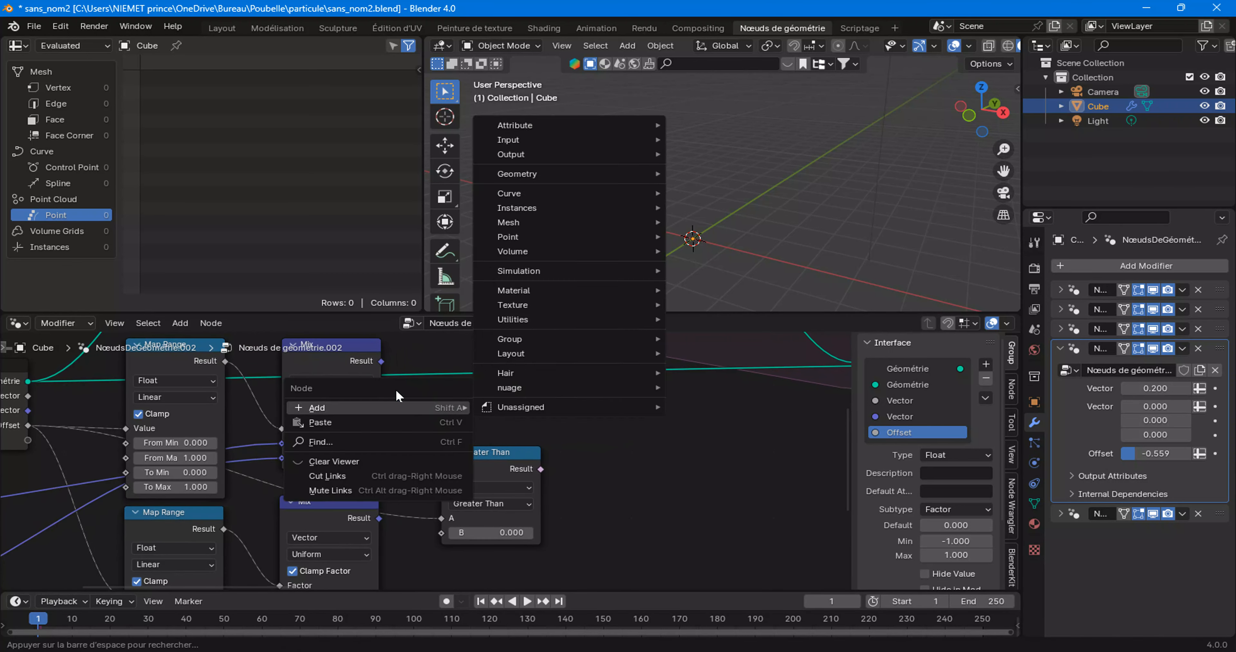
pyautogui.rightClick(318, 350)
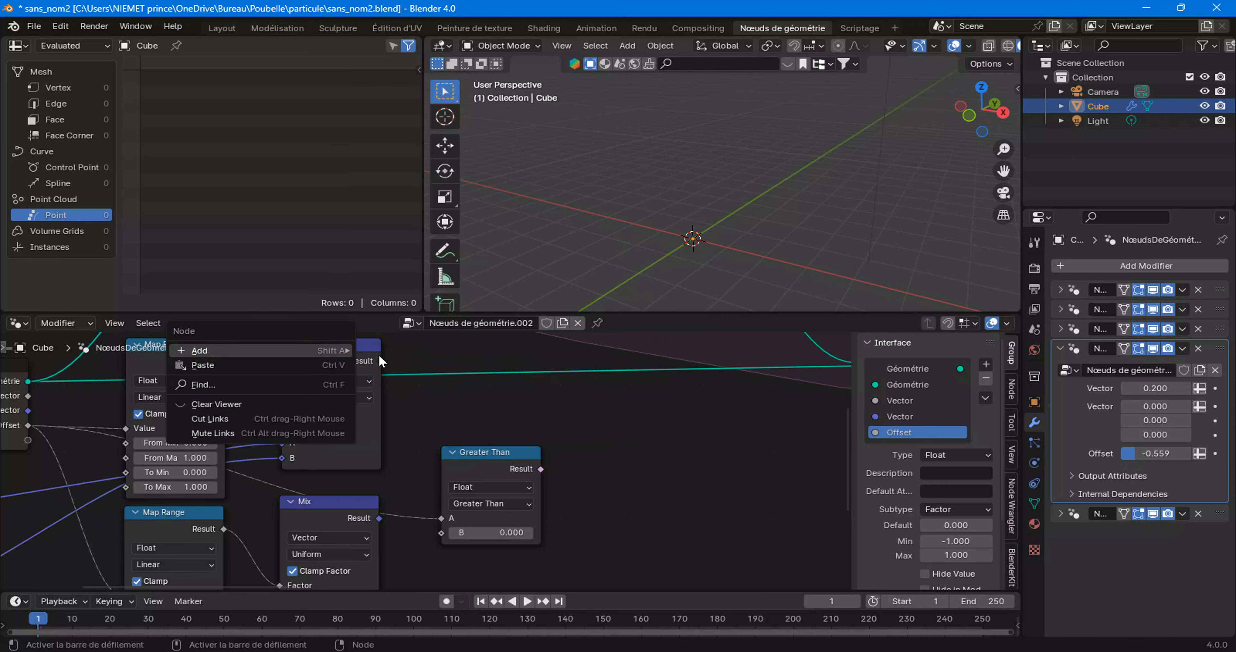
pyautogui.moveTo(347, 353)
pyautogui.rightClick(334, 355)
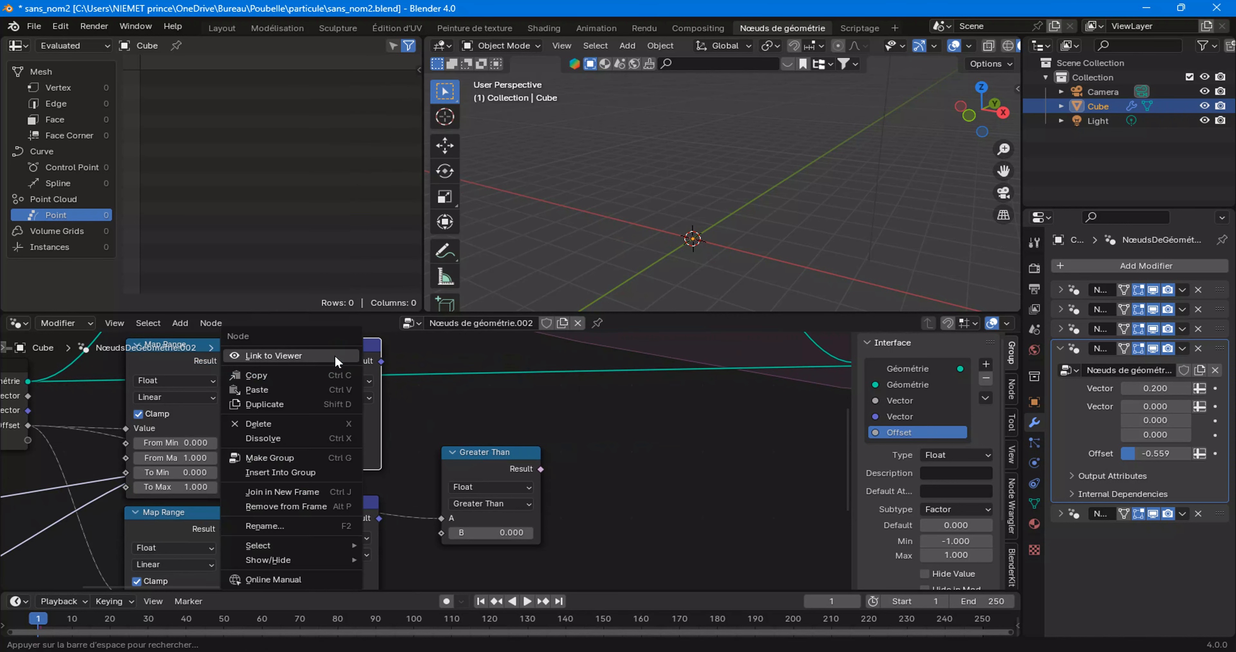
pyautogui.click(316, 404)
pyautogui.click(634, 464)
# Connect Greater Than's Result to the new Mix's Factor, the upper Mix's Result to its B and the lower Mix's Result to its A
pyautogui.scroll(-2, 534, 490)
pyautogui.moveTo(481, 475); pyautogui.dragTo(416, 446, button='middle')
pyautogui.moveTo(478, 443); pyautogui.dragTo(530, 466)
pyautogui.moveTo(422, 441); pyautogui.dragTo(410, 440)
pyautogui.moveTo(340, 350); pyautogui.dragTo(527, 523)
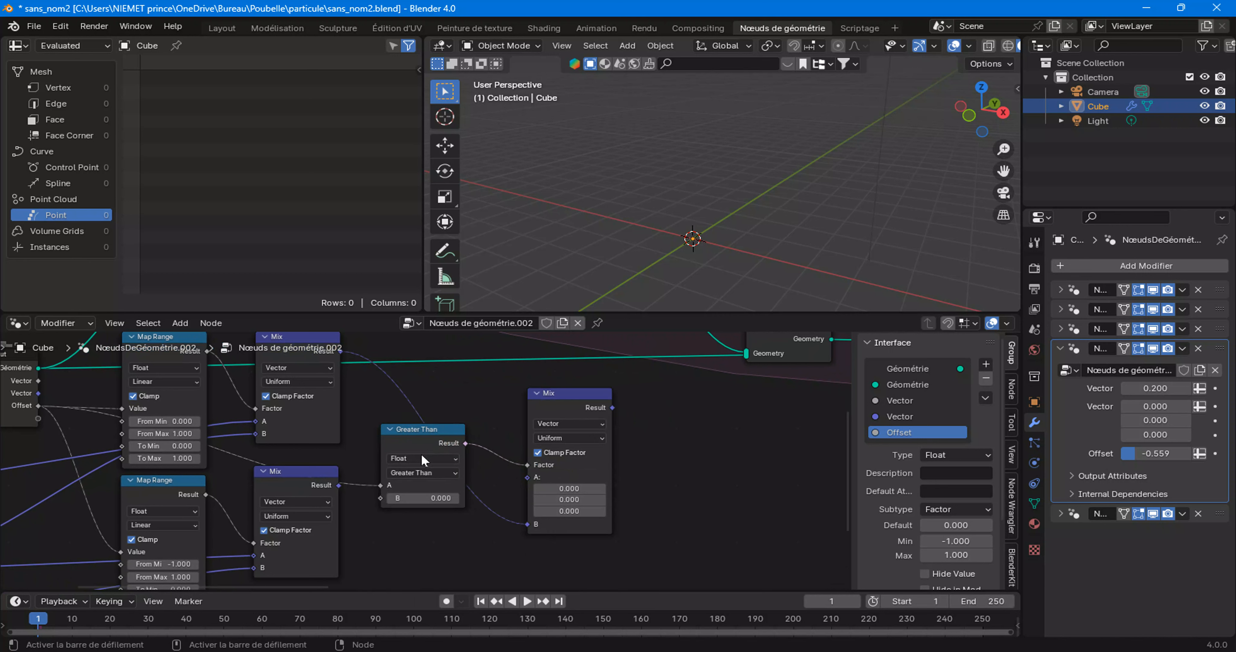
pyautogui.moveTo(338, 485); pyautogui.dragTo(527, 477)
# Shift the Set Position and Join Geometry nodes further right to make room for the mixing nodes
pyautogui.scroll(-3, 551, 491)
pyautogui.moveTo(150, 532); pyautogui.dragTo(203, 524)
pyautogui.moveTo(512, 433); pyautogui.dragTo(438, 486, button='middle')
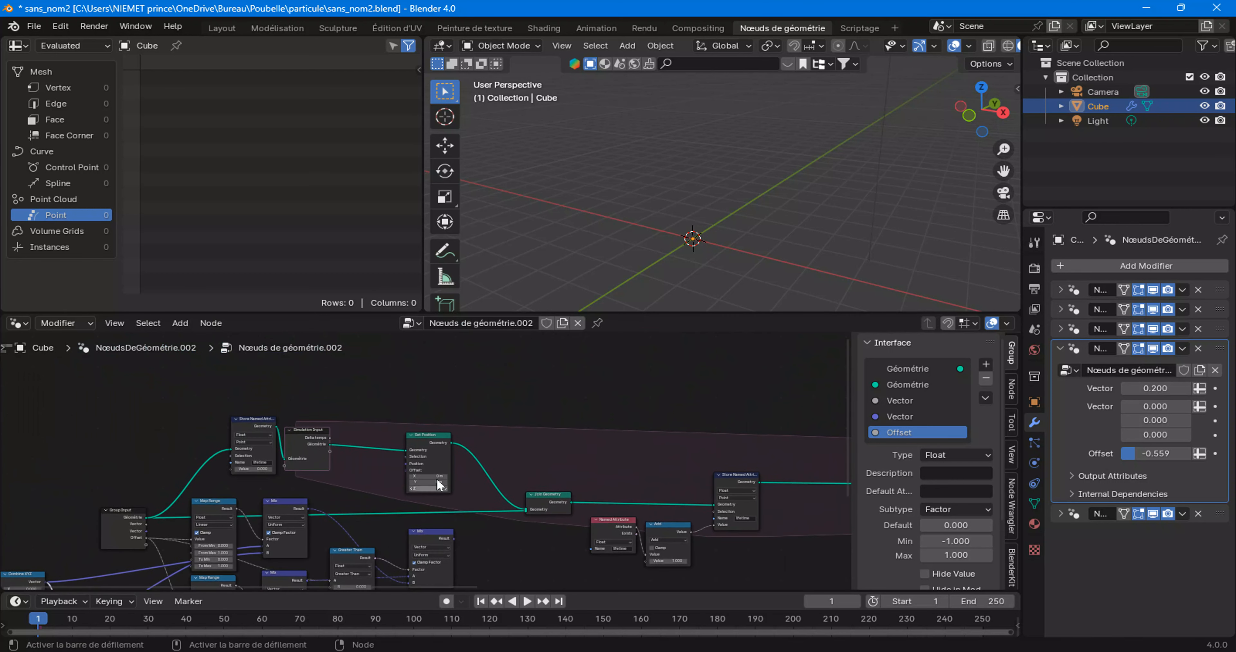
pyautogui.moveTo(431, 437); pyautogui.dragTo(489, 427)
pyautogui.moveTo(554, 502); pyautogui.dragTo(623, 501)
pyautogui.moveTo(491, 436); pyautogui.dragTo(531, 439)
# Connect the final Mix node's Result to Set Position's Offset input
pyautogui.scroll(4, 492, 509)
pyautogui.moveTo(460, 529); pyautogui.dragTo(441, 489, button='middle')
pyautogui.scroll(2, 441, 489)
pyautogui.moveTo(449, 537); pyautogui.dragTo(482, 529)
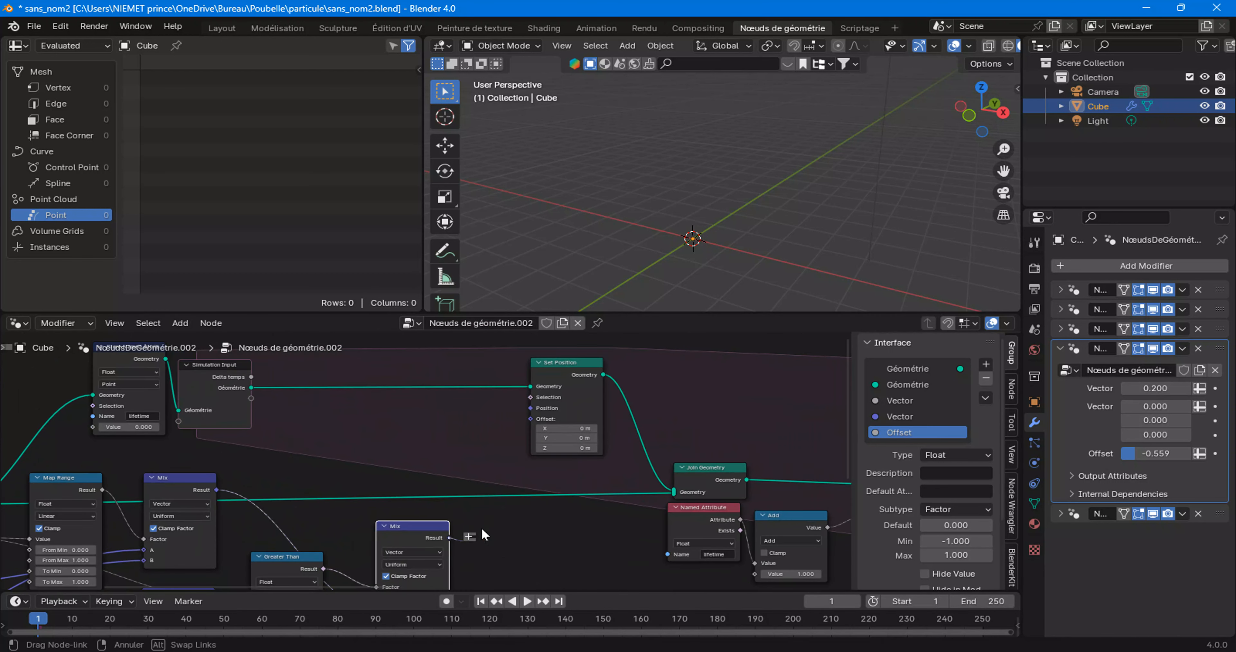
pyautogui.moveTo(529, 416); pyautogui.dragTo(531, 419)
pyautogui.scroll(-4, 478, 463)
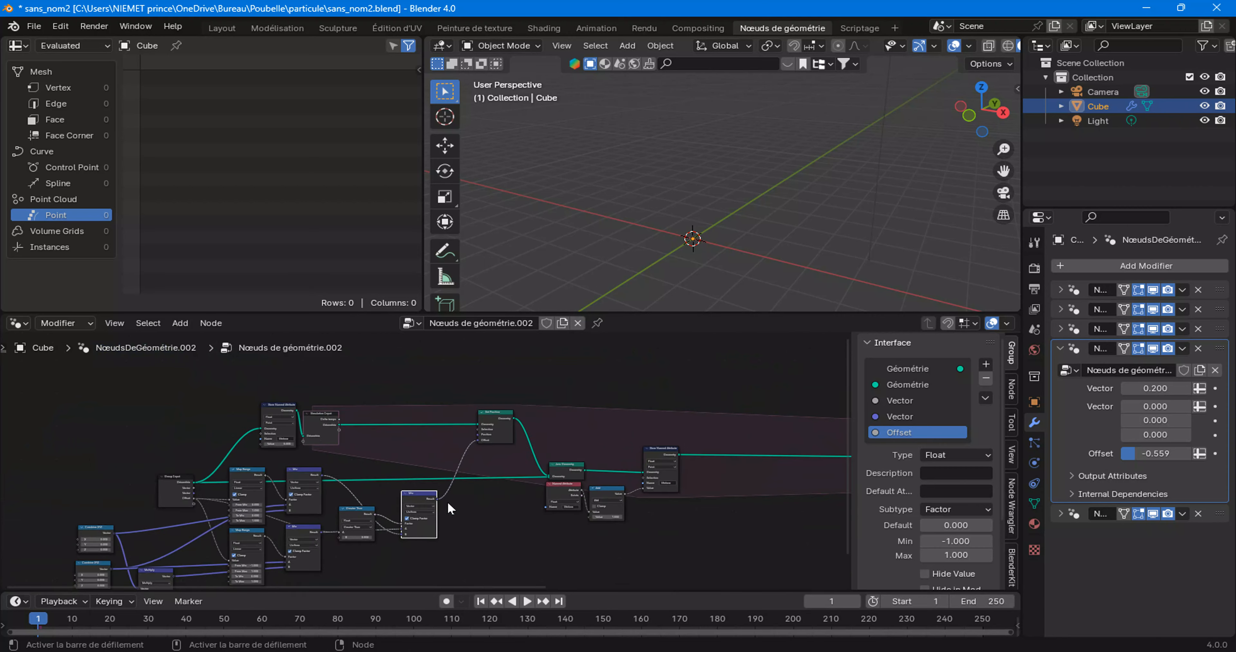
# Set the upper Combine XYZ's Z to 0.3
pyautogui.scroll(3, 464, 501)
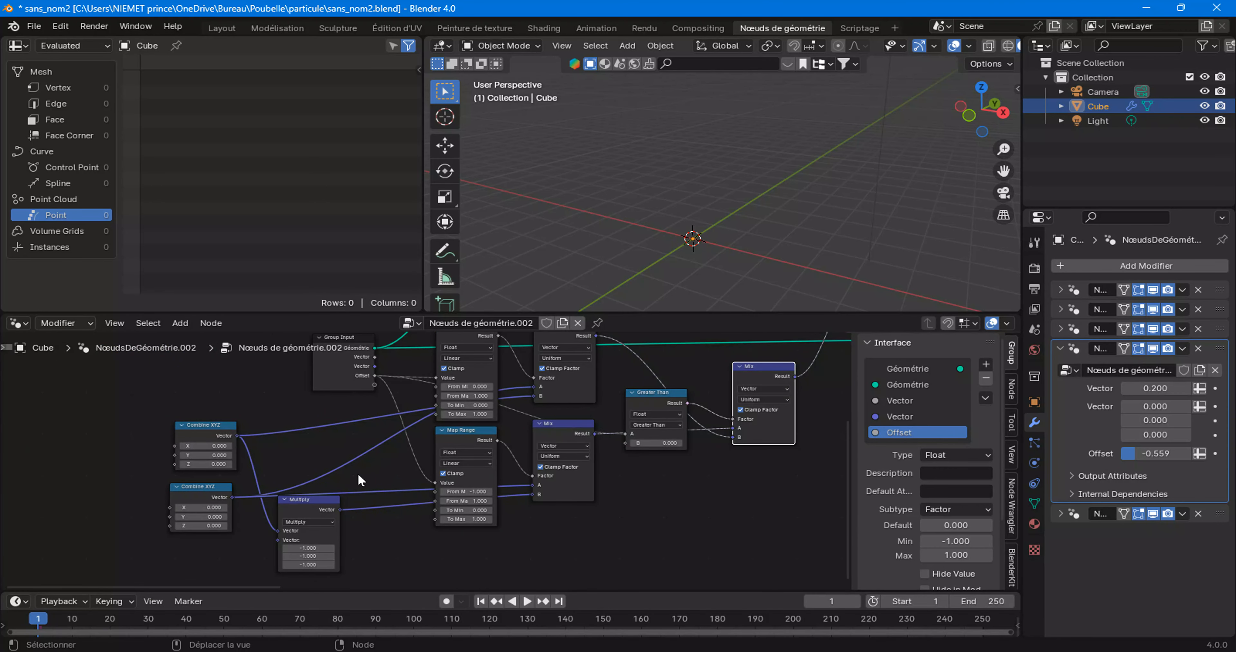
pyautogui.moveTo(291, 467); pyautogui.dragTo(542, 474, button='middle')
pyautogui.scroll(3, 541, 474)
pyautogui.click(523, 481)
pyautogui.click(522, 481)
pyautogui.click(522, 481)
# Set the modifier's first Vector value to 0 and play the animation
pyautogui.moveTo(610, 567); pyautogui.dragTo(468, 564, button='middle')
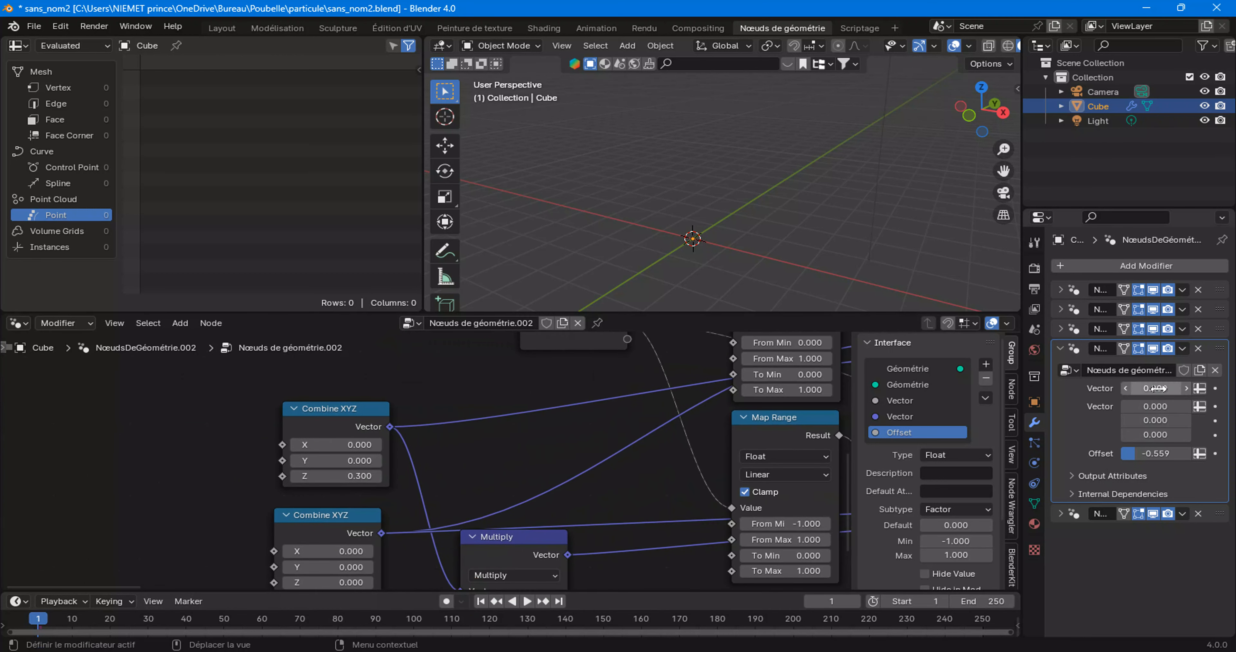
pyautogui.press('Return')
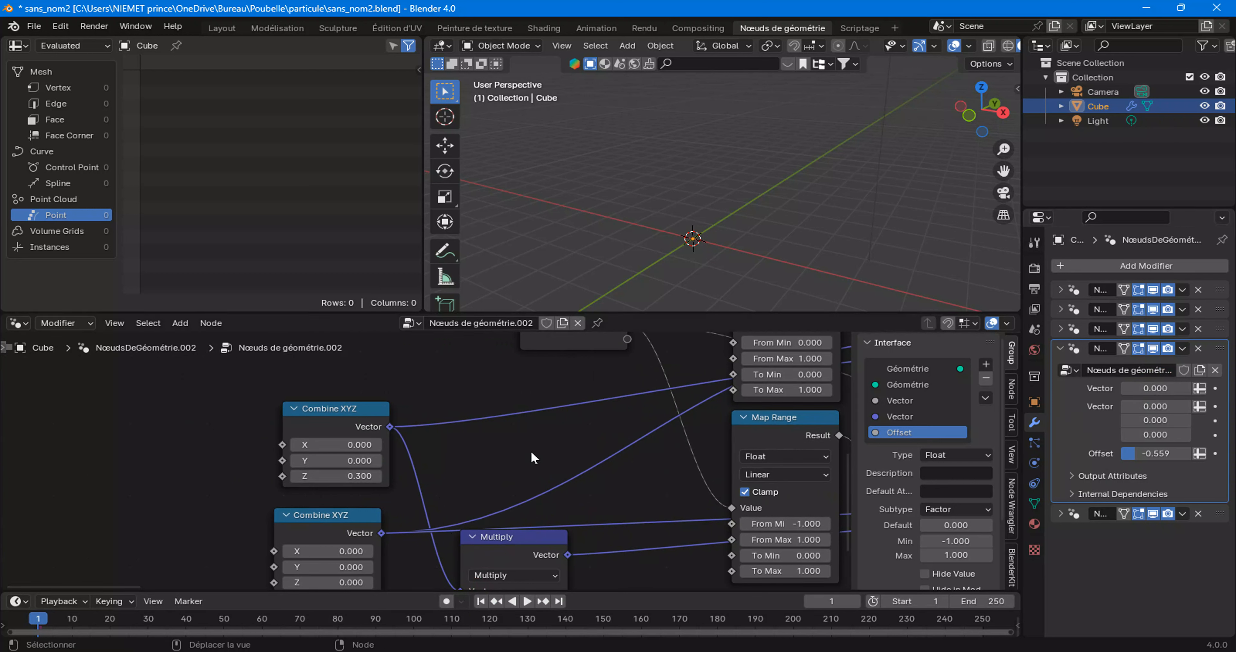
pyautogui.click(527, 602)
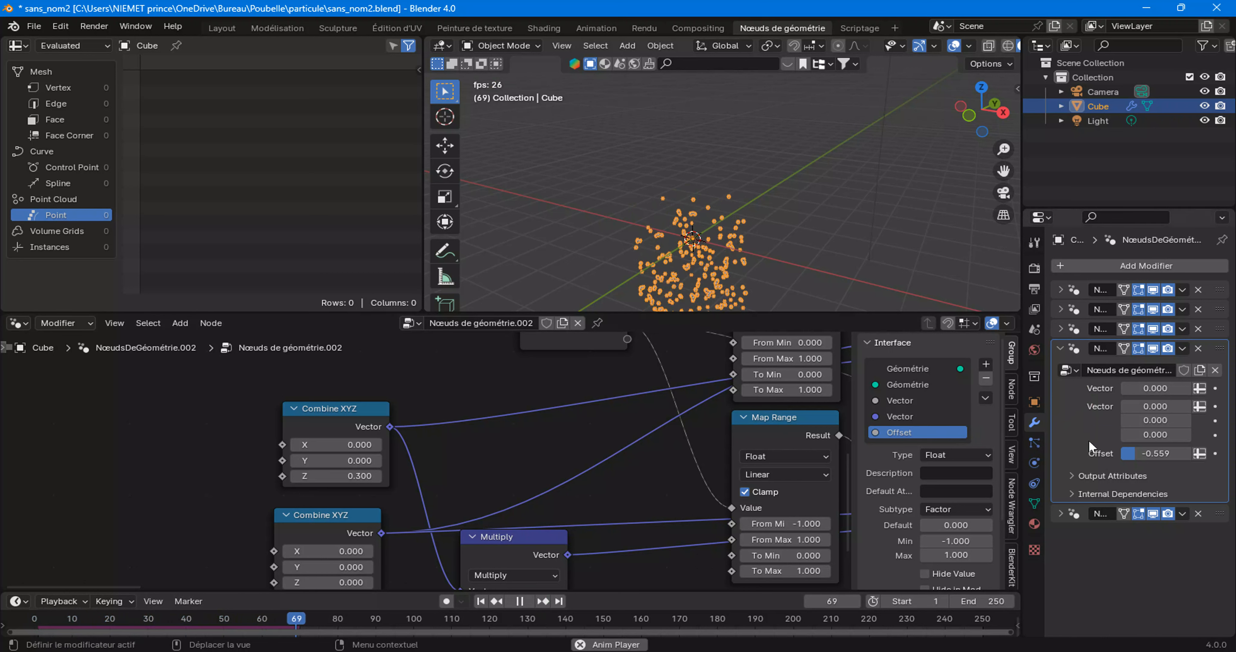
# Try a positive Offset in the modifier during playback, set it back to 0, and stop the animation
pyautogui.moveTo(1136, 453); pyautogui.dragTo(1175, 453)
pyautogui.click(1170, 453)
pyautogui.write('0')
pyautogui.press('Return')
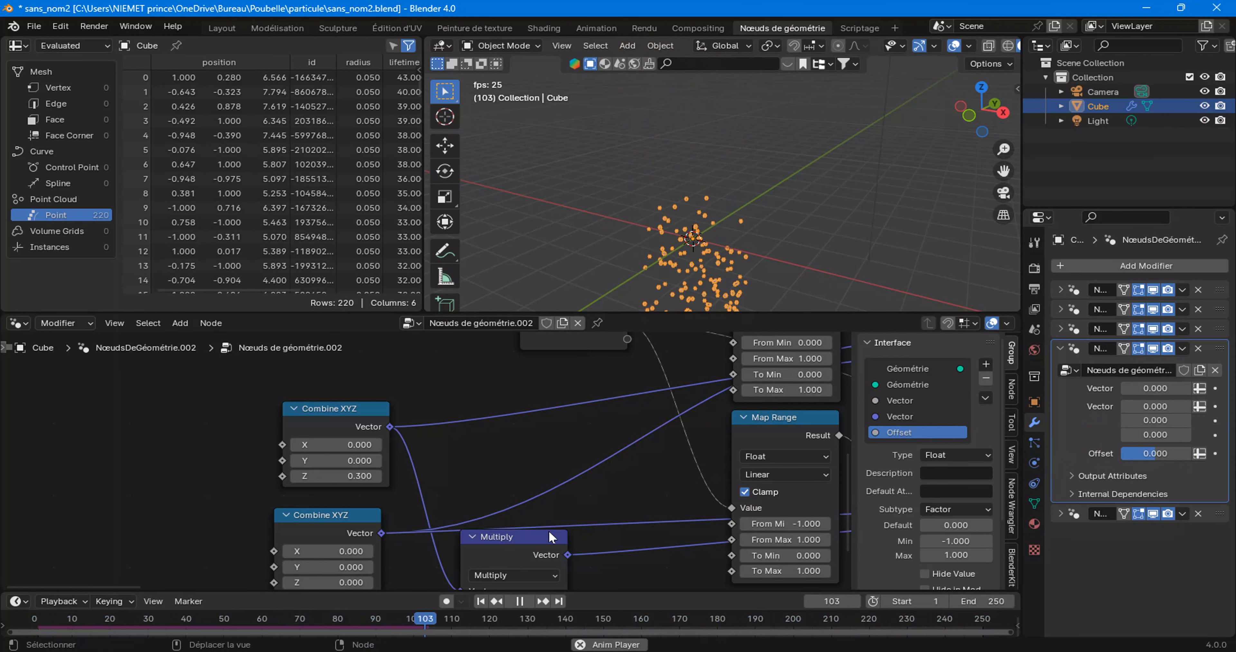
pyautogui.click(519, 601)
pyautogui.scroll(-5, 628, 518)
pyautogui.moveTo(717, 511); pyautogui.dragTo(483, 513, button='middle')
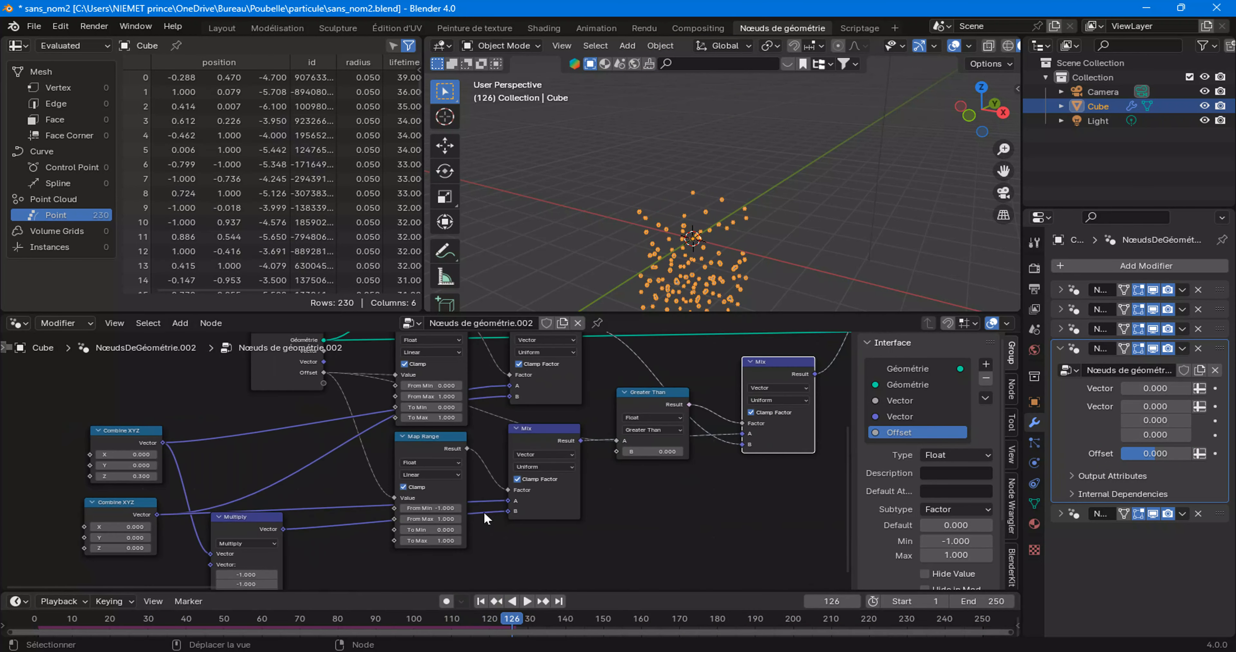
# Preview the upper Map Range's Result, the Group Input geometry and the lower Map Range's Result with a Viewer node
pyautogui.scroll(2, 484, 510)
pyautogui.moveTo(566, 430); pyautogui.dragTo(441, 484, button='middle')
pyautogui.scroll(-1, 442, 479)
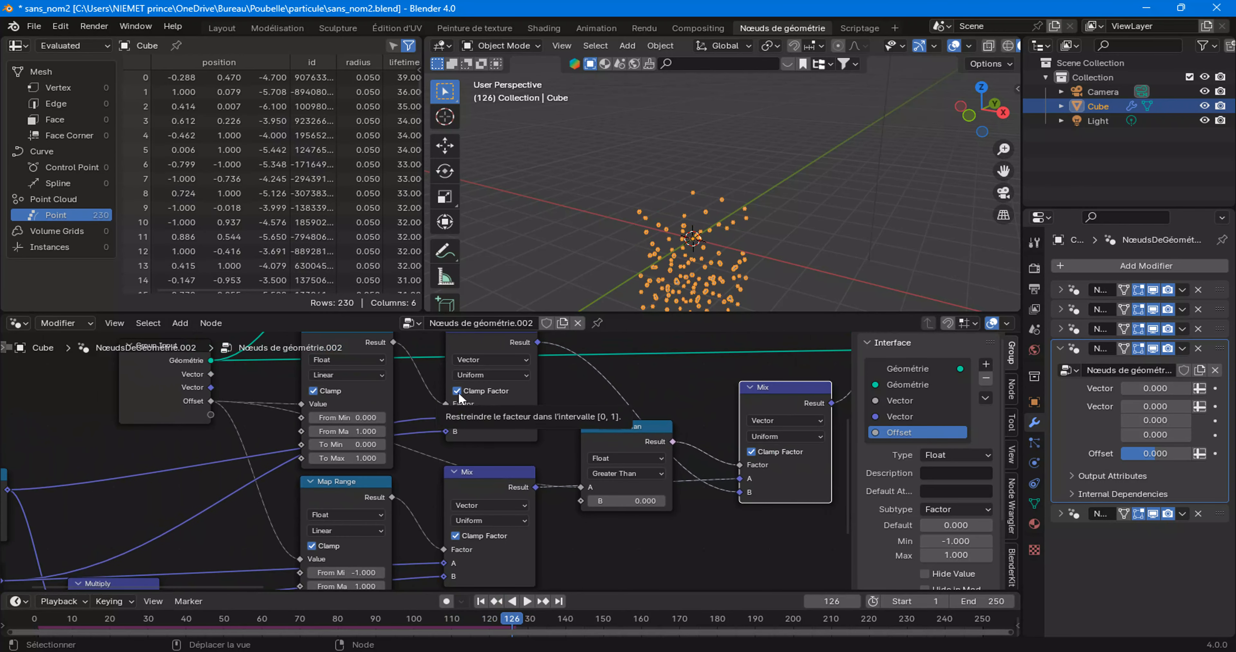
pyautogui.scroll(-3, 397, 420)
pyautogui.moveTo(397, 420); pyautogui.dragTo(418, 492, button='middle')
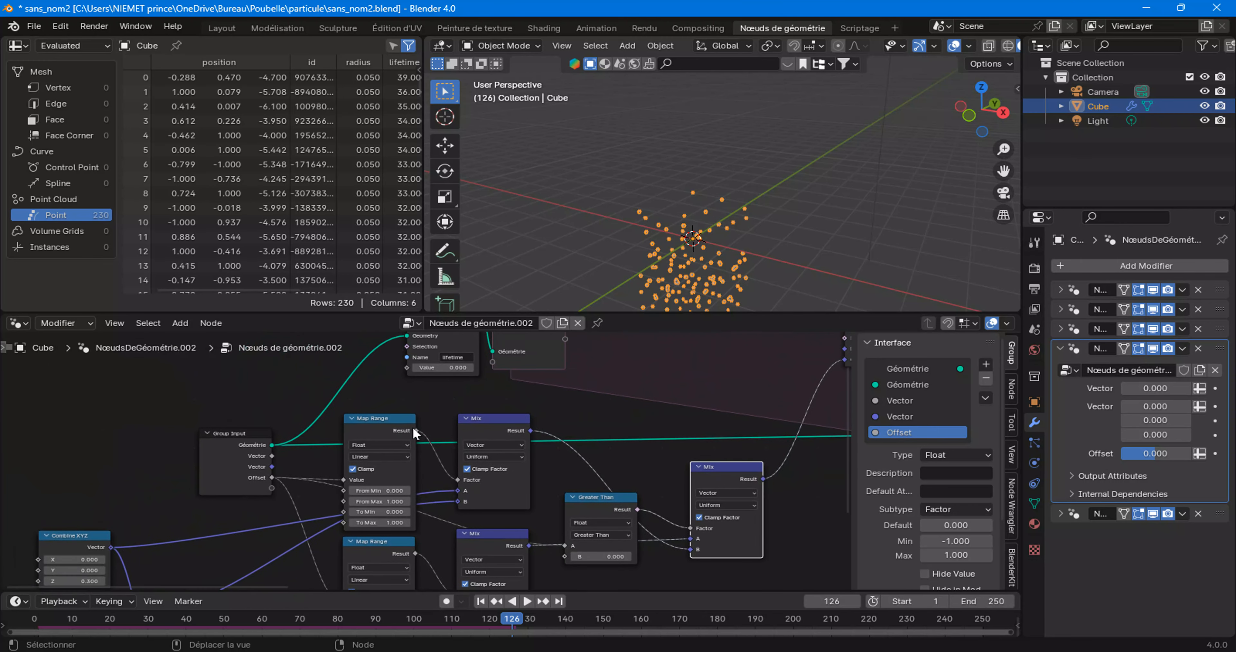
pyautogui.keyDown('ctrl'); pyautogui.keyDown('shift'); pyautogui.click(410, 425); pyautogui.keyUp('shift'); pyautogui.keyUp('ctrl')
pyautogui.scroll(-3, 477, 386)
pyautogui.moveTo(478, 386); pyautogui.dragTo(427, 465, button='middle')
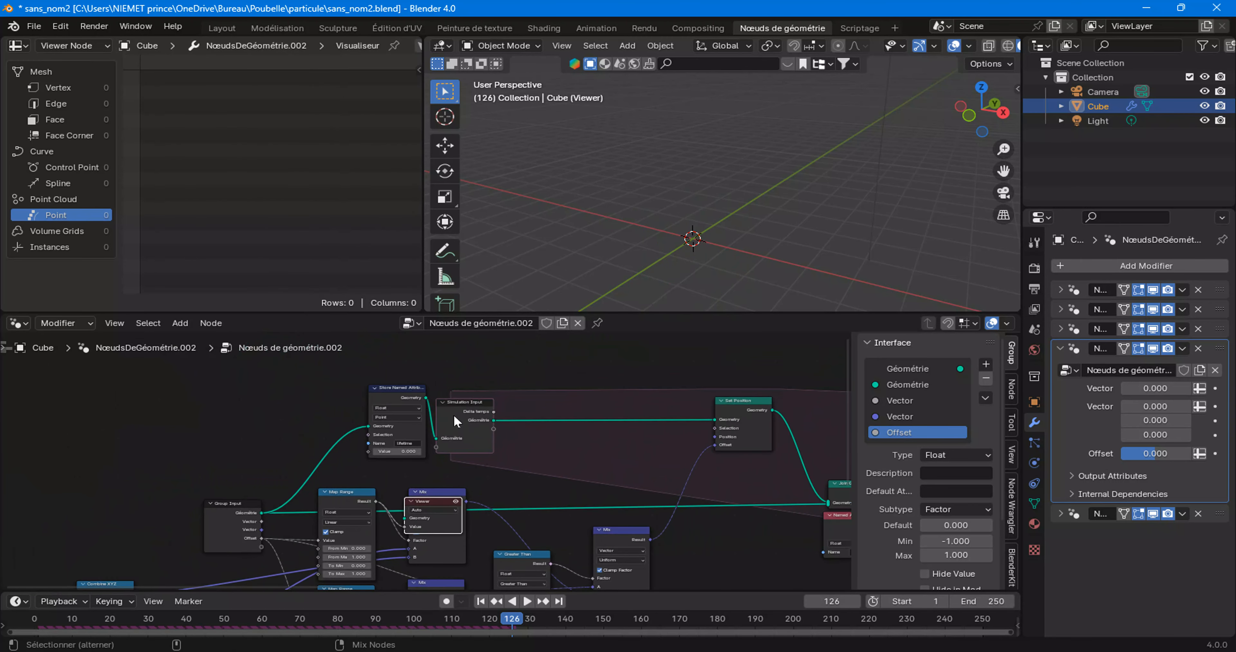
pyautogui.keyDown('ctrl'); pyautogui.keyDown('shift'); pyautogui.click(248, 513); pyautogui.keyUp('shift'); pyautogui.keyUp('ctrl')
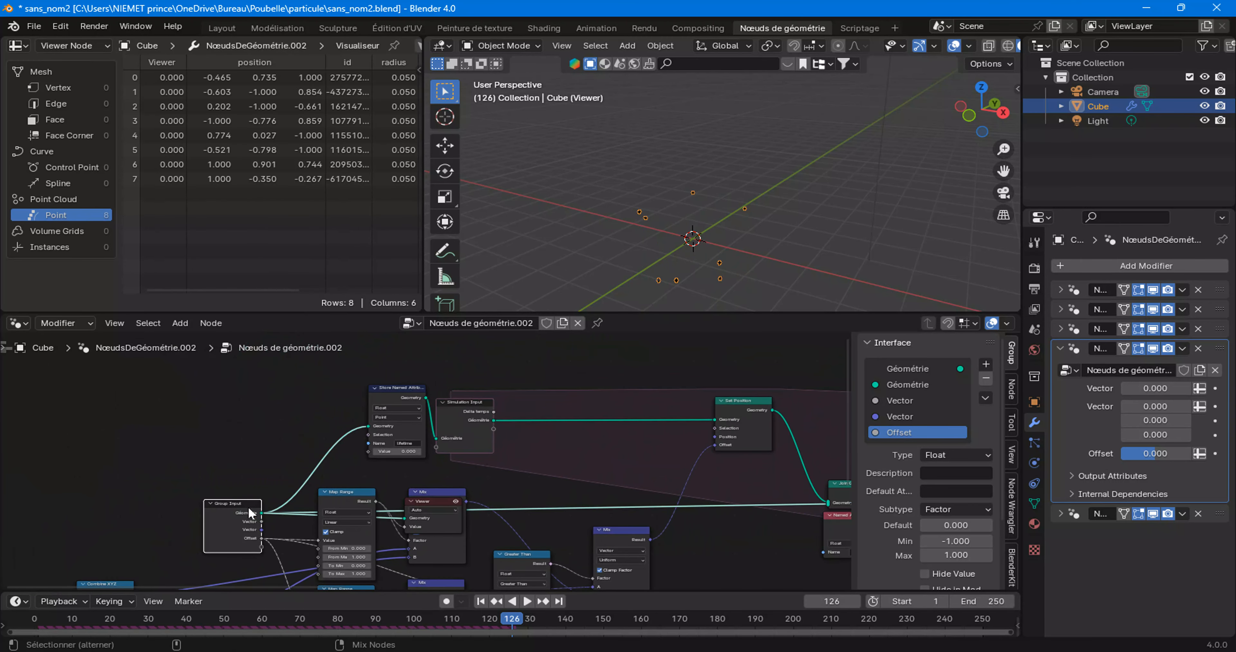
pyautogui.moveTo(424, 533); pyautogui.dragTo(459, 448, button='middle')
pyautogui.scroll(4, 458, 452)
pyautogui.keyDown('ctrl'); pyautogui.keyDown('shift'); pyautogui.click(377, 515); pyautogui.keyUp('shift'); pyautogui.keyUp('ctrl')
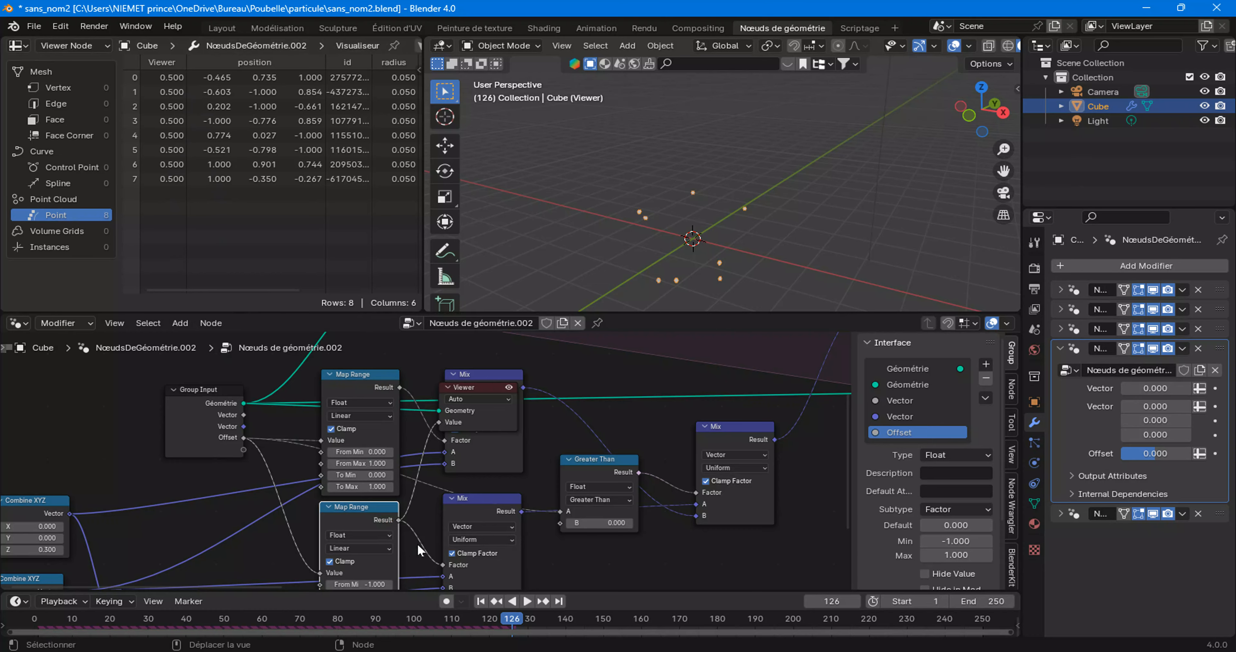
# Set the lower Map Range's From Min to 0 and From Max to -1
pyautogui.moveTo(417, 549); pyautogui.dragTo(457, 474, button='middle')
pyautogui.scroll(4, 462, 490)
pyautogui.moveTo(449, 525); pyautogui.dragTo(458, 468, button='middle')
pyautogui.scroll(2, 459, 470)
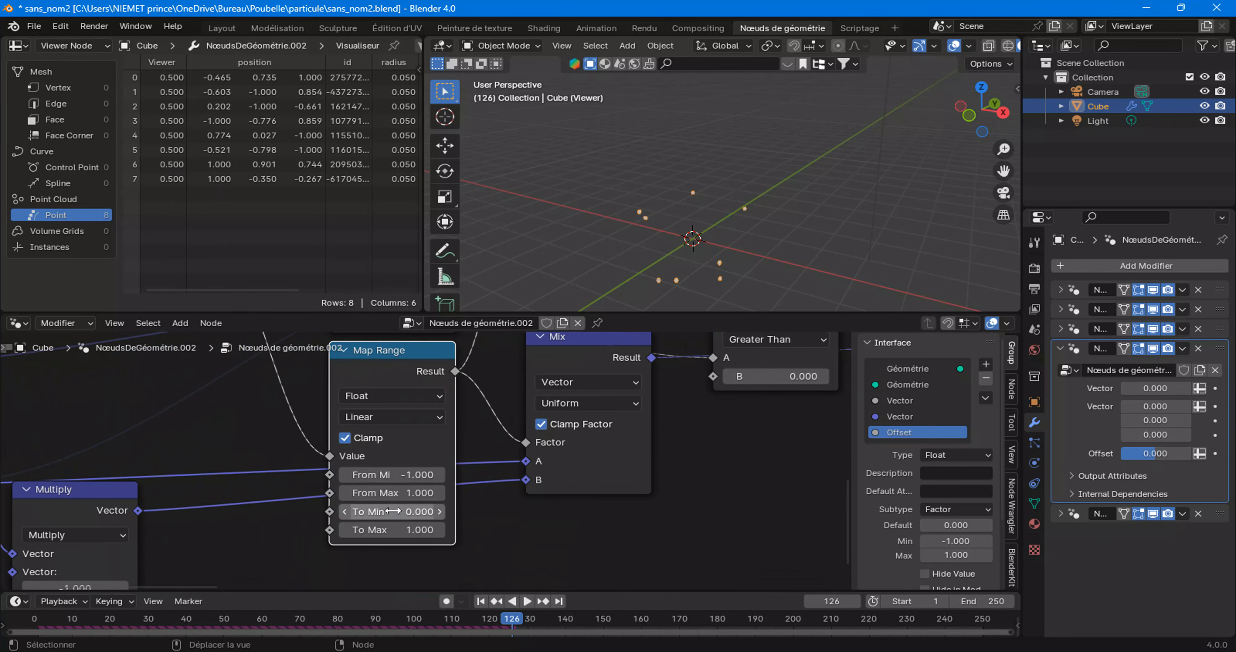
pyautogui.scroll(1, 401, 506)
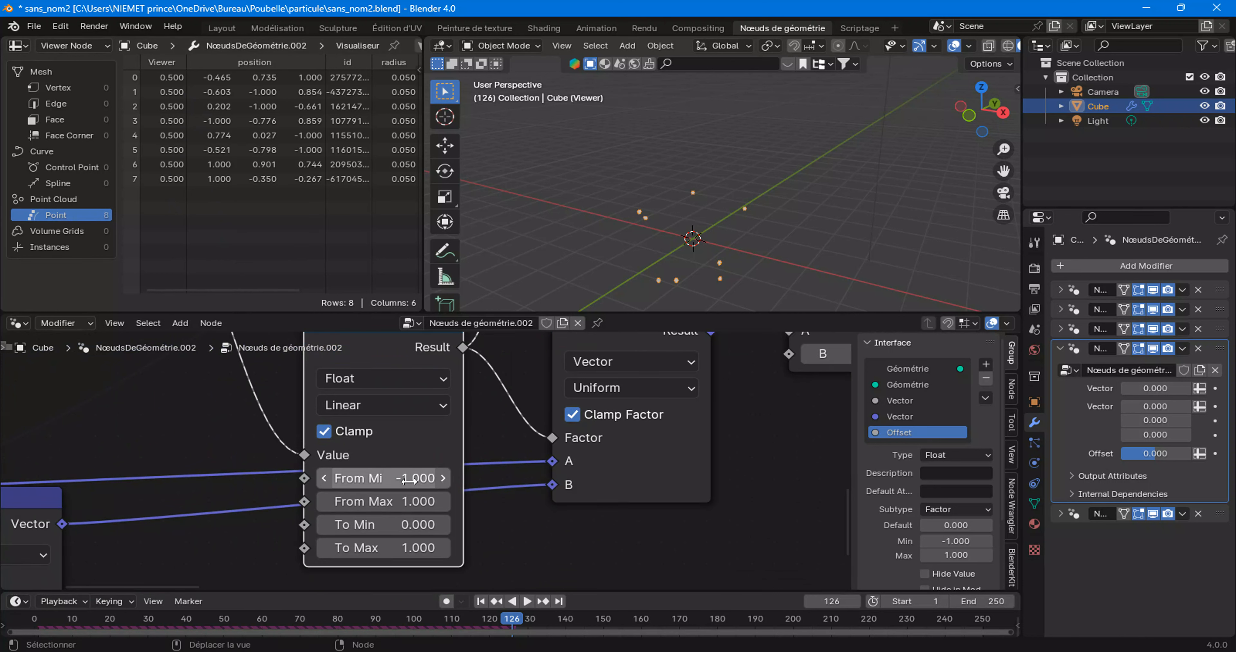
pyautogui.click(404, 502)
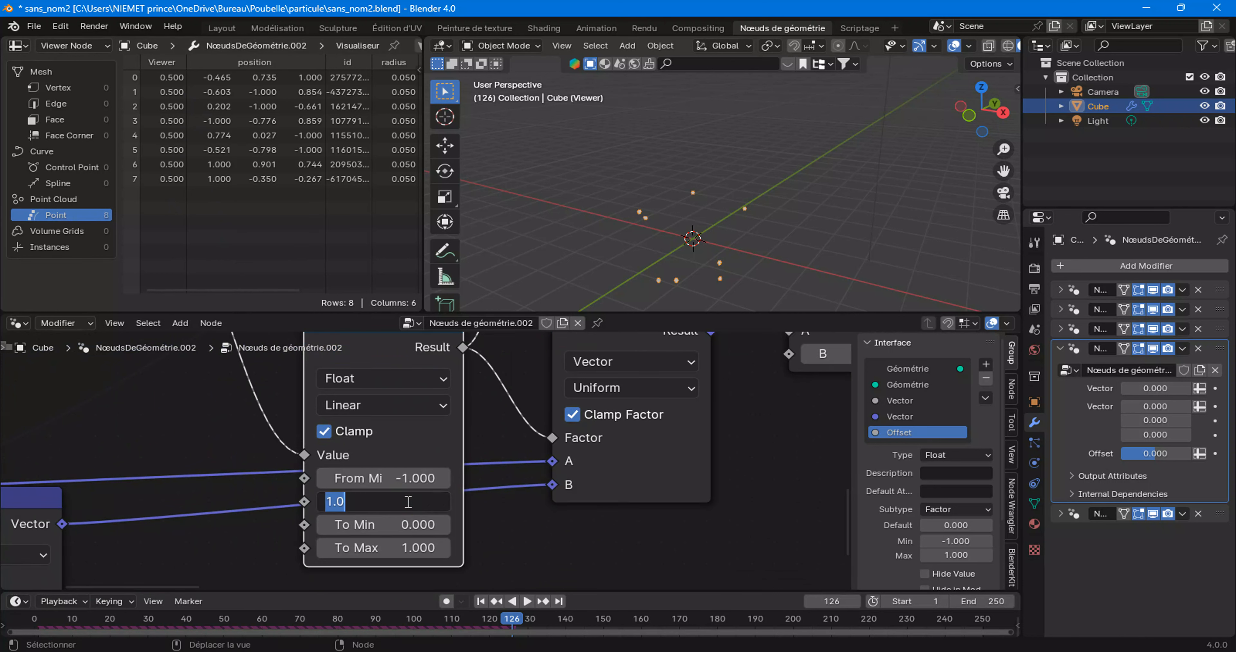
pyautogui.click(412, 481)
pyautogui.click(410, 477)
pyautogui.write('0')
pyautogui.click(479, 527)
pyautogui.click(413, 497)
pyautogui.click(474, 515)
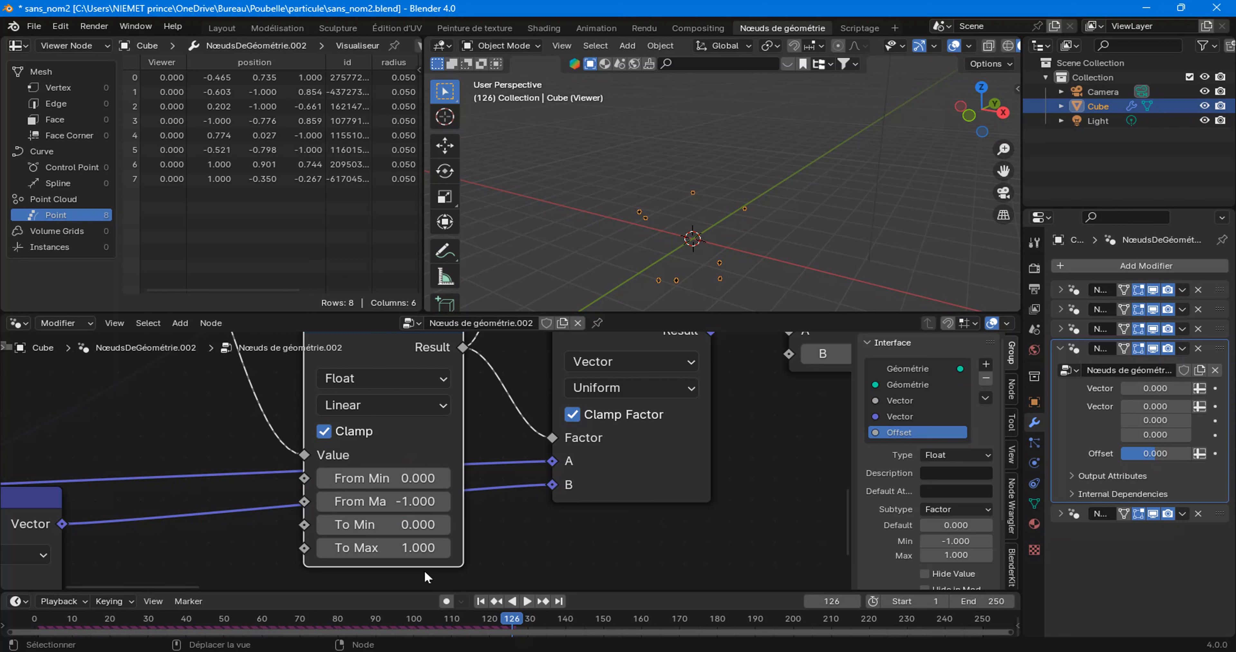
# Return to the first frame and delete the Viewer node
pyautogui.click(481, 601)
pyautogui.scroll(-5, 563, 499)
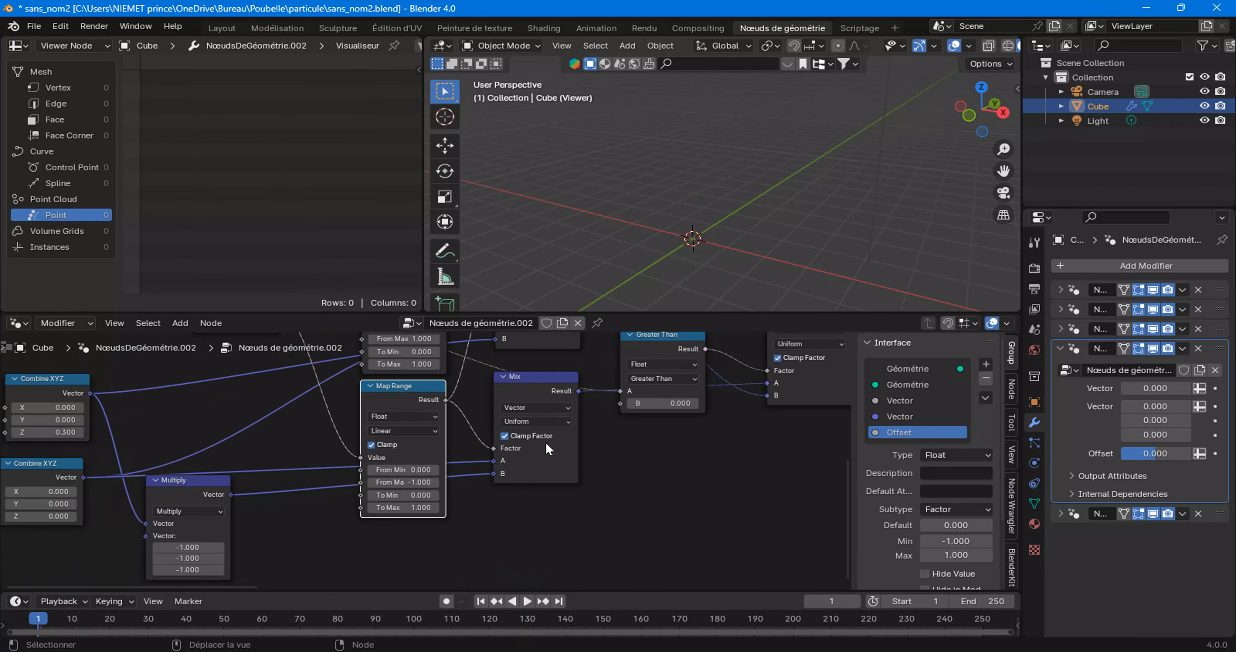
pyautogui.click(512, 426)
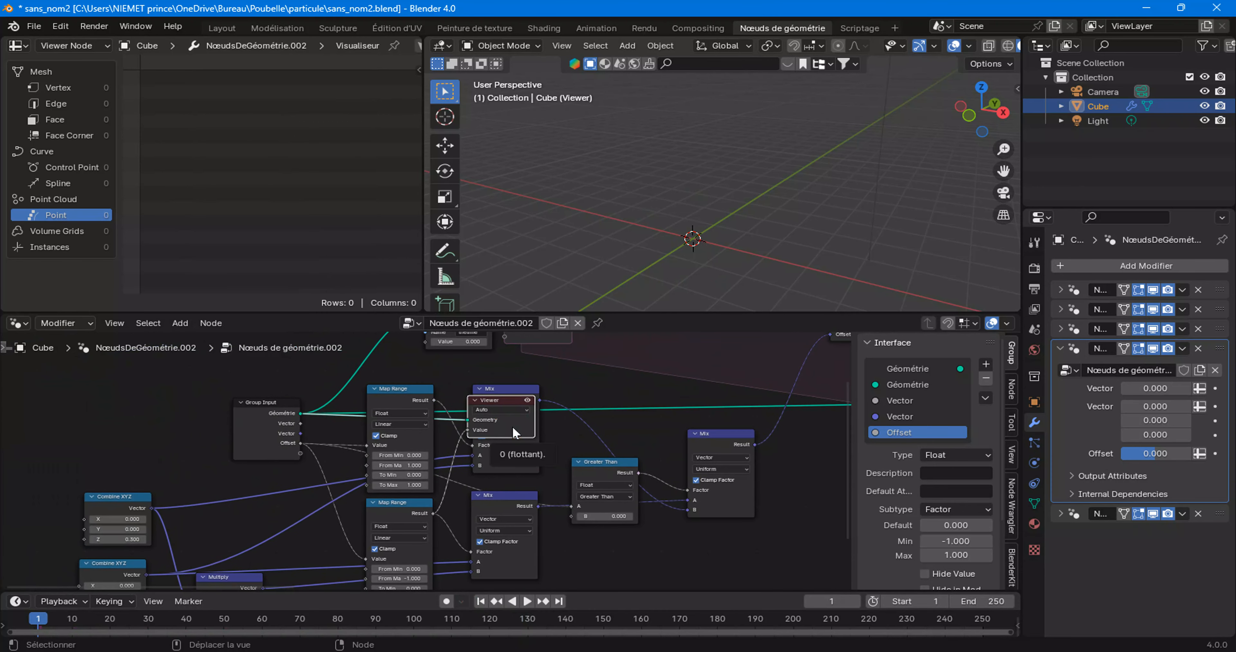
pyautogui.press('Delete')
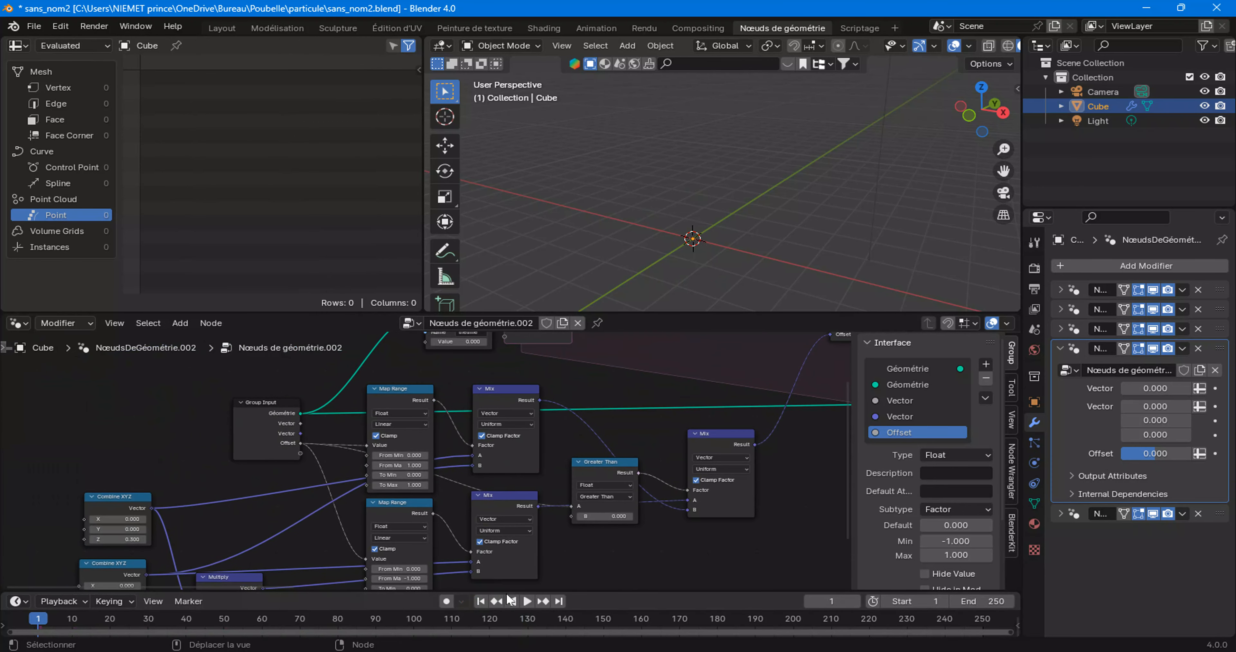
# Play the animation, try negative and positive Offset values in the modifier, set Offset back to 0, and stop playback
pyautogui.click(528, 601)
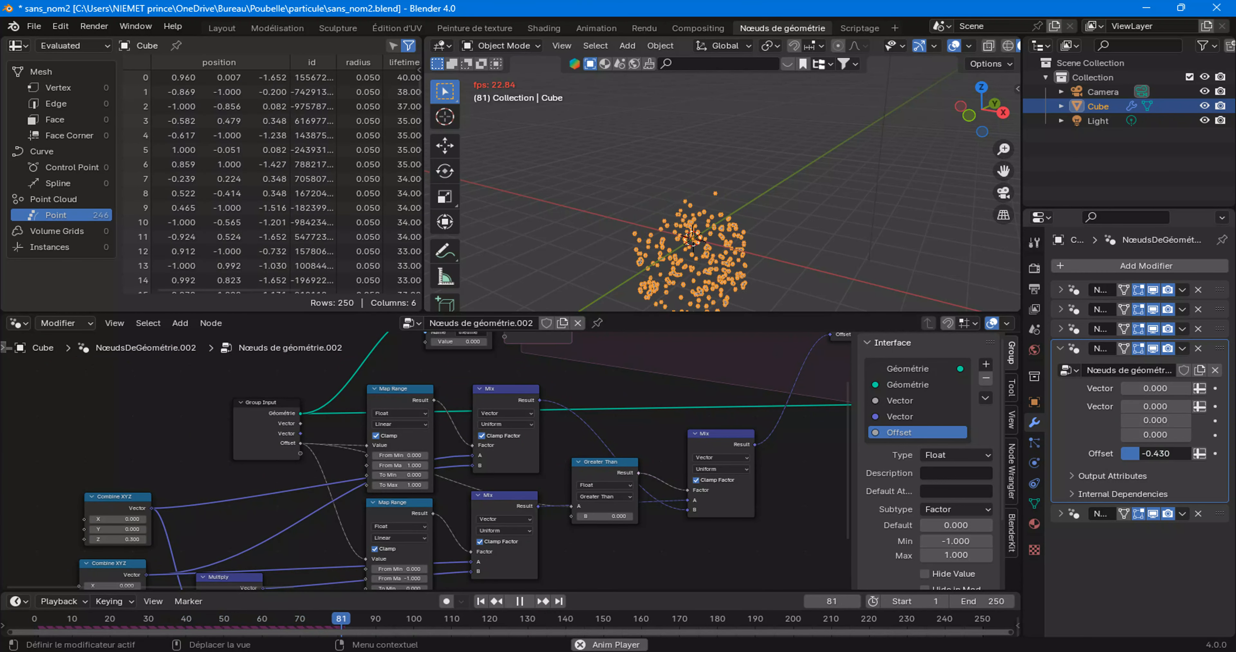
pyautogui.moveTo(1155, 453); pyautogui.dragTo(1175, 453)
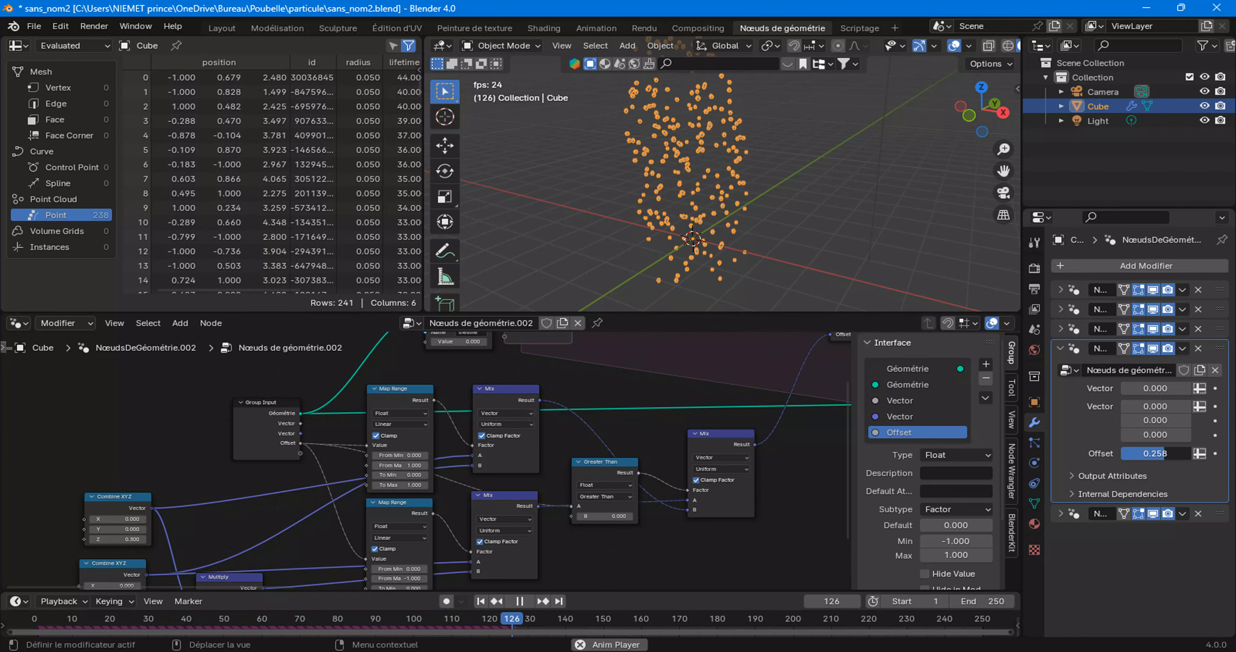
pyautogui.click(1154, 453)
pyautogui.write('0')
pyautogui.press('Return')
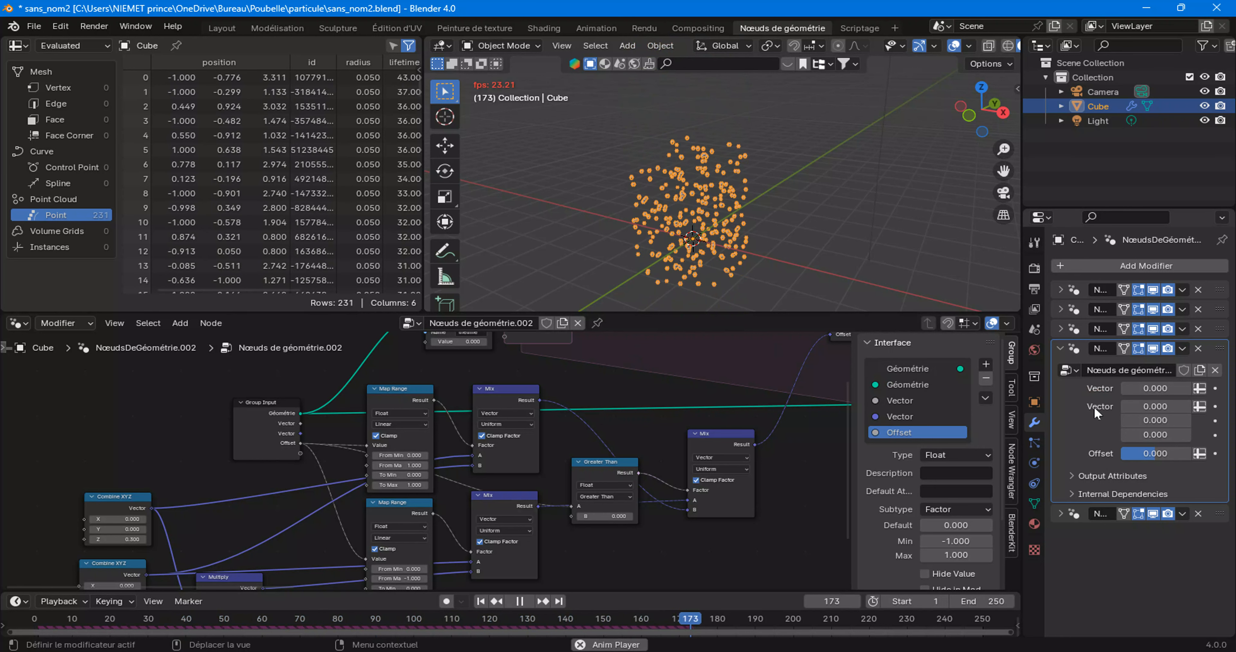
pyautogui.click(522, 602)
pyautogui.scroll(-2, 626, 470)
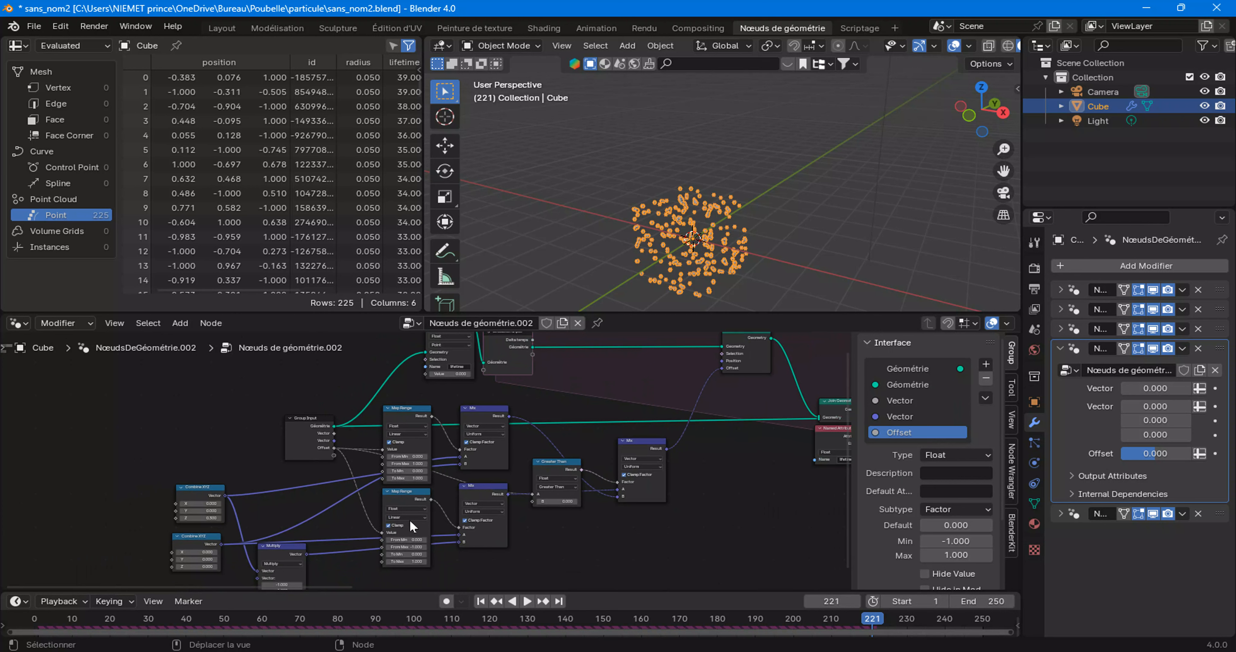
# Return to the first frame and tidy the node tree by moving the final Set Position, Simulation Output and velocity nodes closer to the rest
pyautogui.click(481, 601)
pyautogui.scroll(-4, 540, 455)
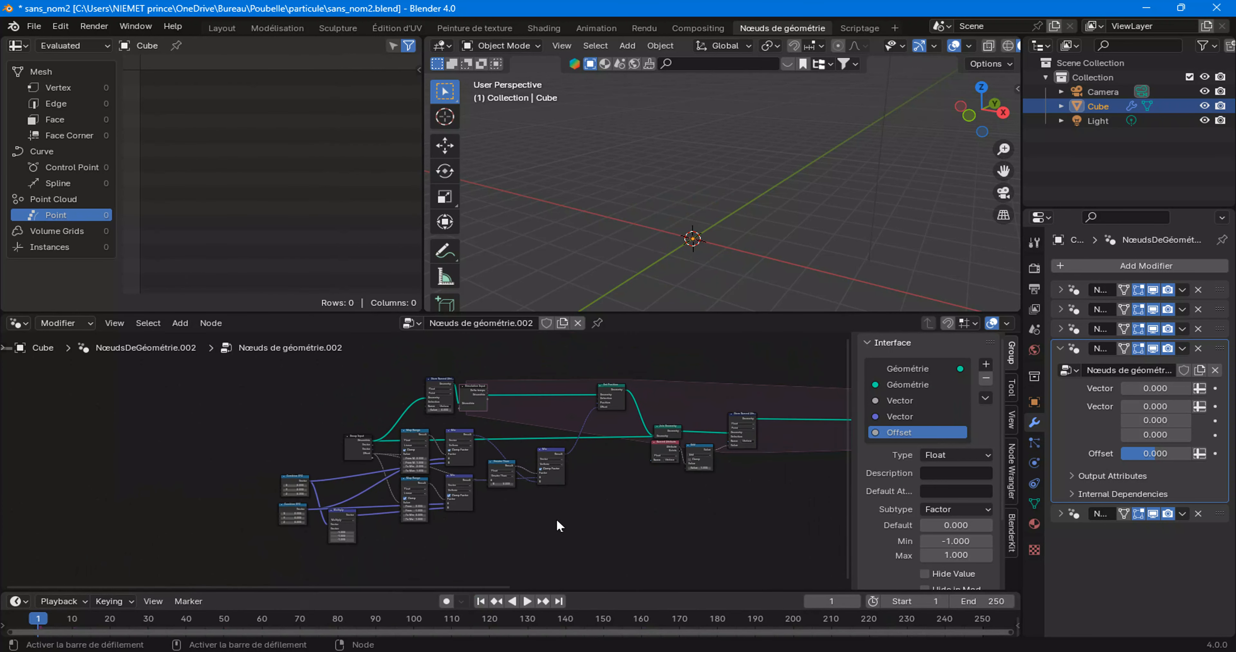
pyautogui.moveTo(402, 534); pyautogui.dragTo(110, 470)
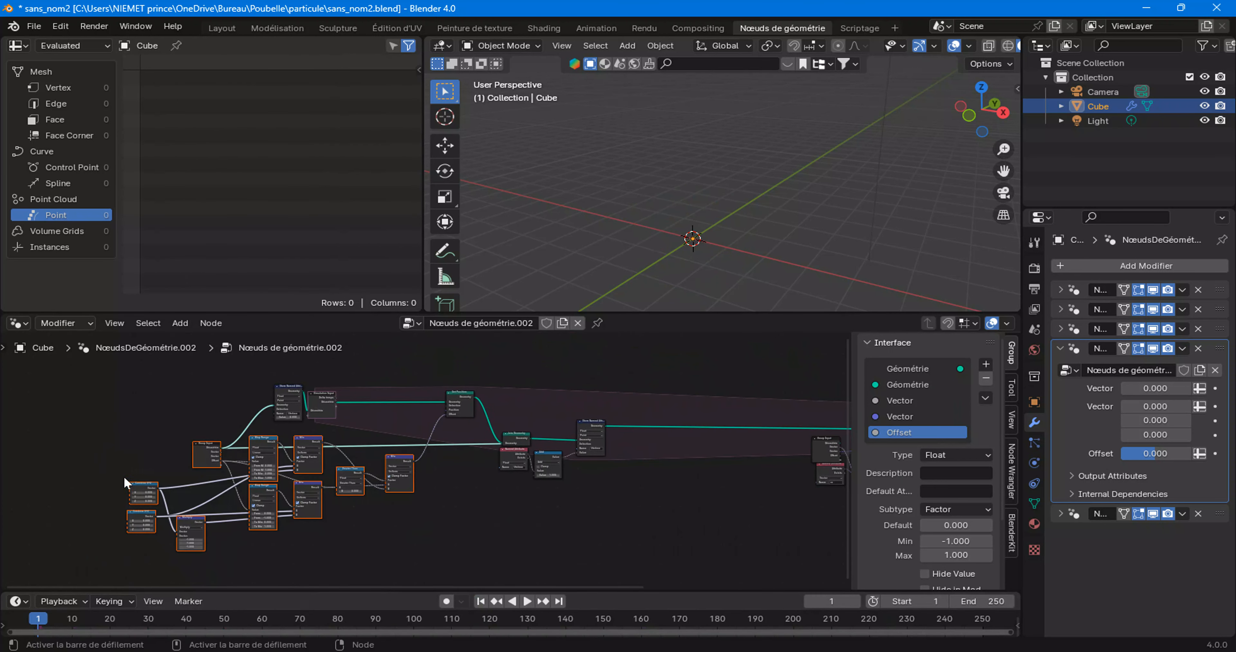
pyautogui.scroll(5, 427, 504)
pyautogui.click(391, 448)
pyautogui.moveTo(390, 448)
pyautogui.mouseDown()
pyautogui.moveTo(403, 441)
pyautogui.moveTo(390, 487)
pyautogui.moveTo(401, 441)
pyautogui.mouseUp()
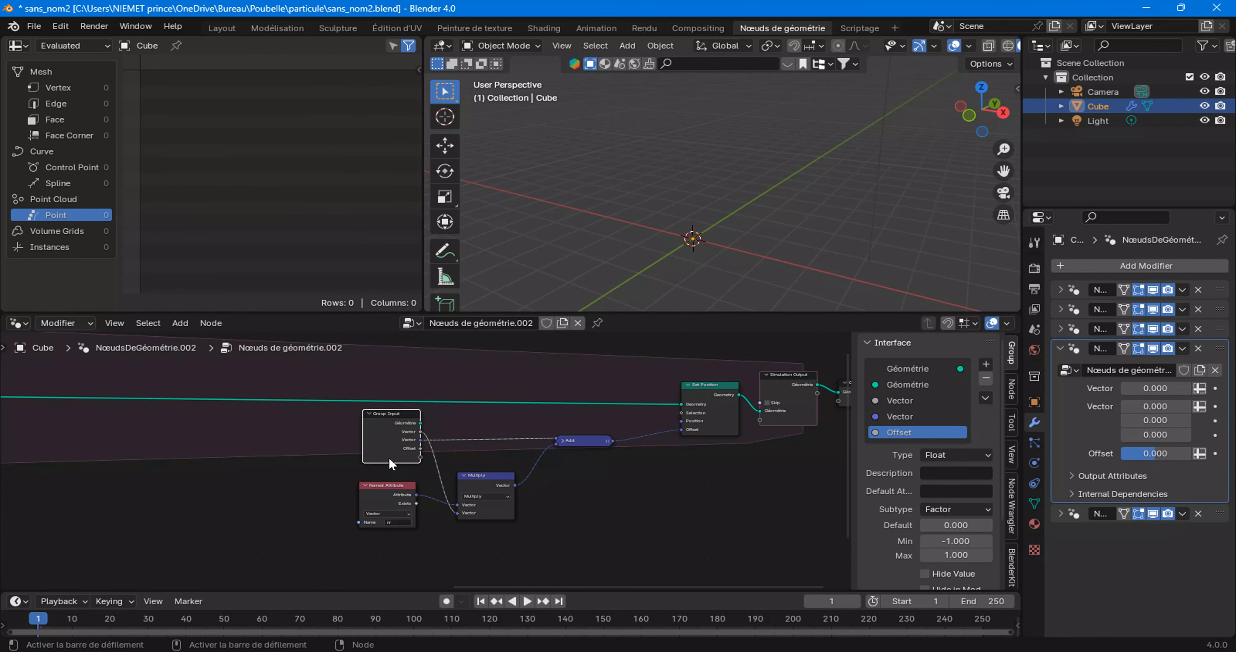
pyautogui.scroll(-4, 522, 513)
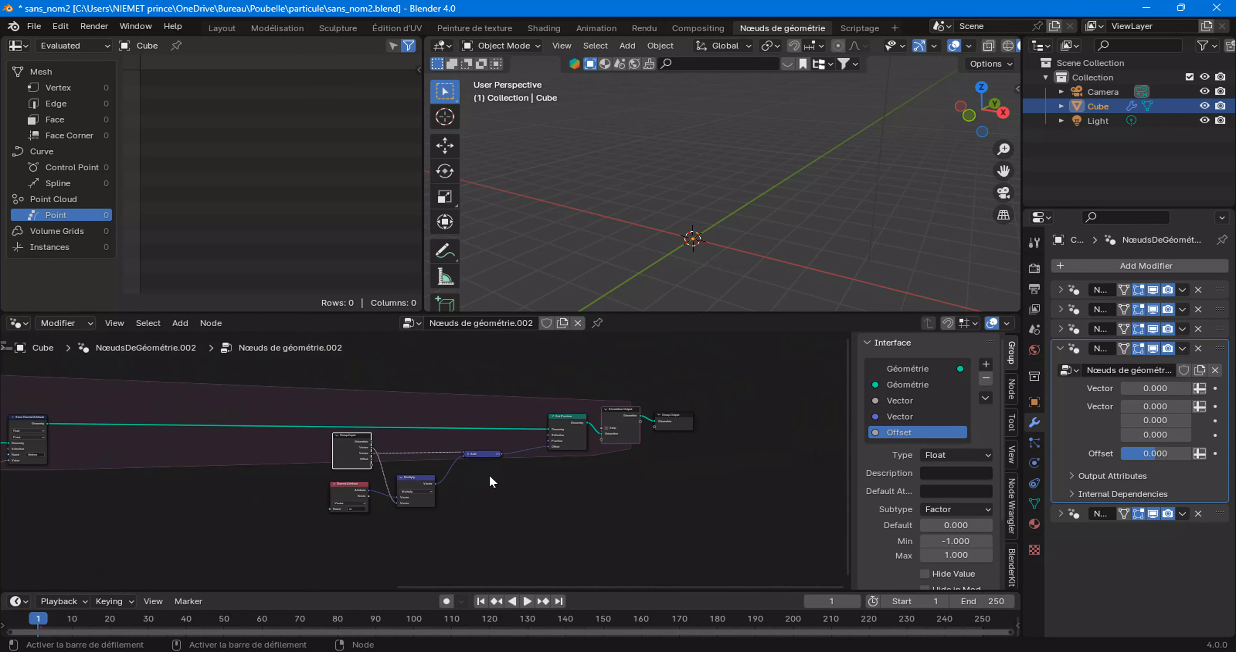
pyautogui.moveTo(363, 396); pyautogui.dragTo(602, 512)
pyautogui.moveTo(366, 449); pyautogui.dragTo(284, 434)
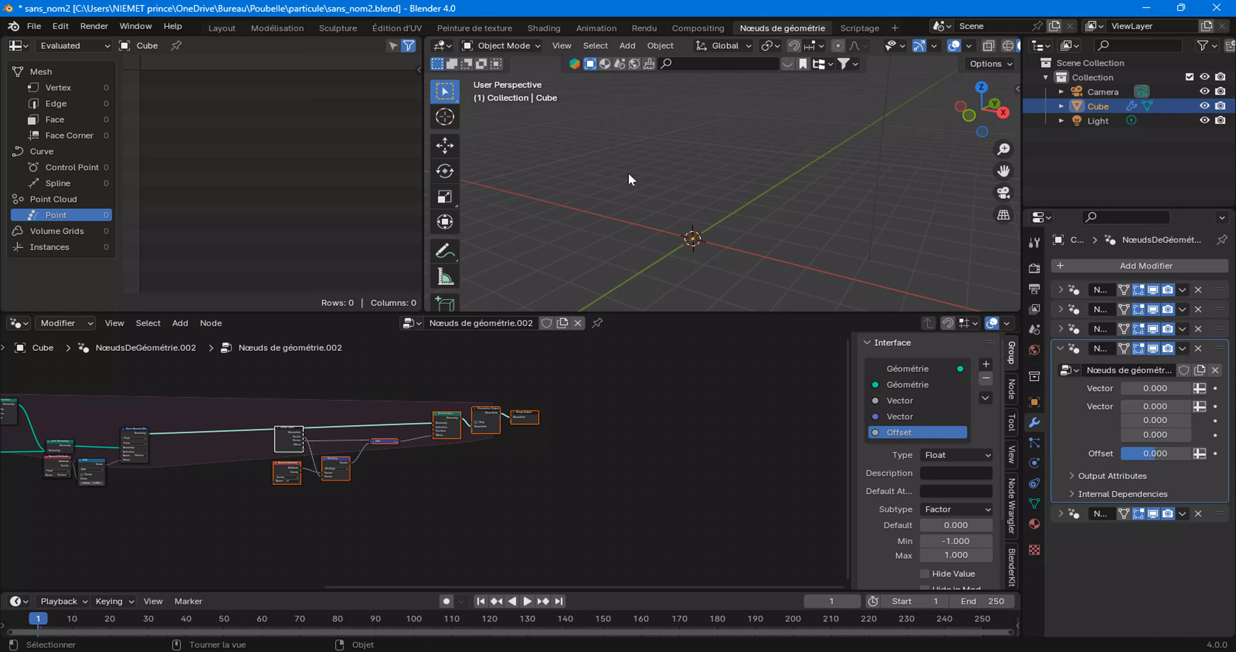
# Play the simulation from the first frame and examine the particles in the viewport
pyautogui.moveTo(631, 180); pyautogui.dragTo(638, 228, button='middle')
pyautogui.click(525, 601)
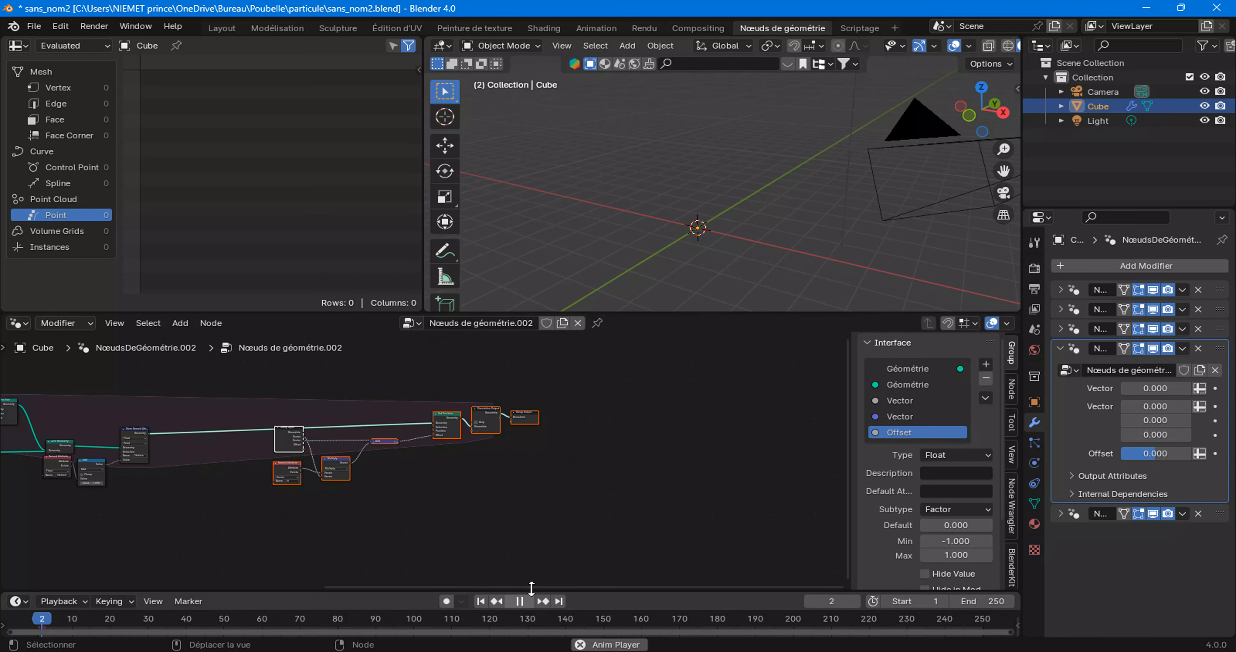
pyautogui.moveTo(677, 234); pyautogui.dragTo(677, 194, button='middle')
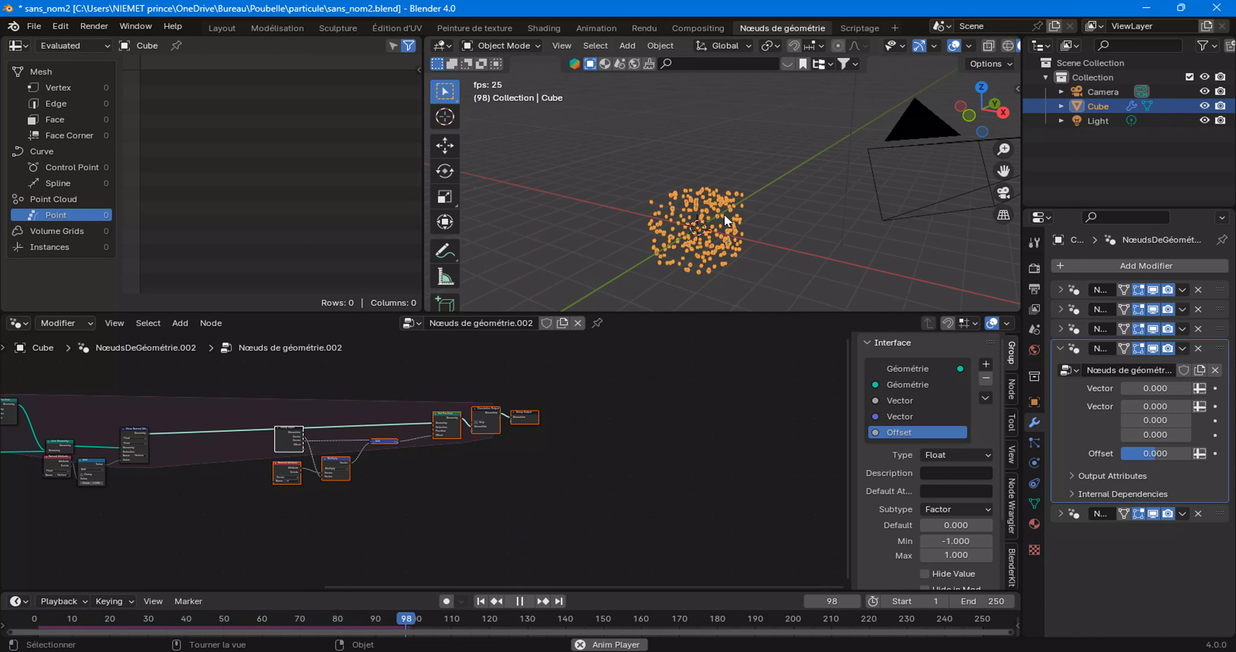